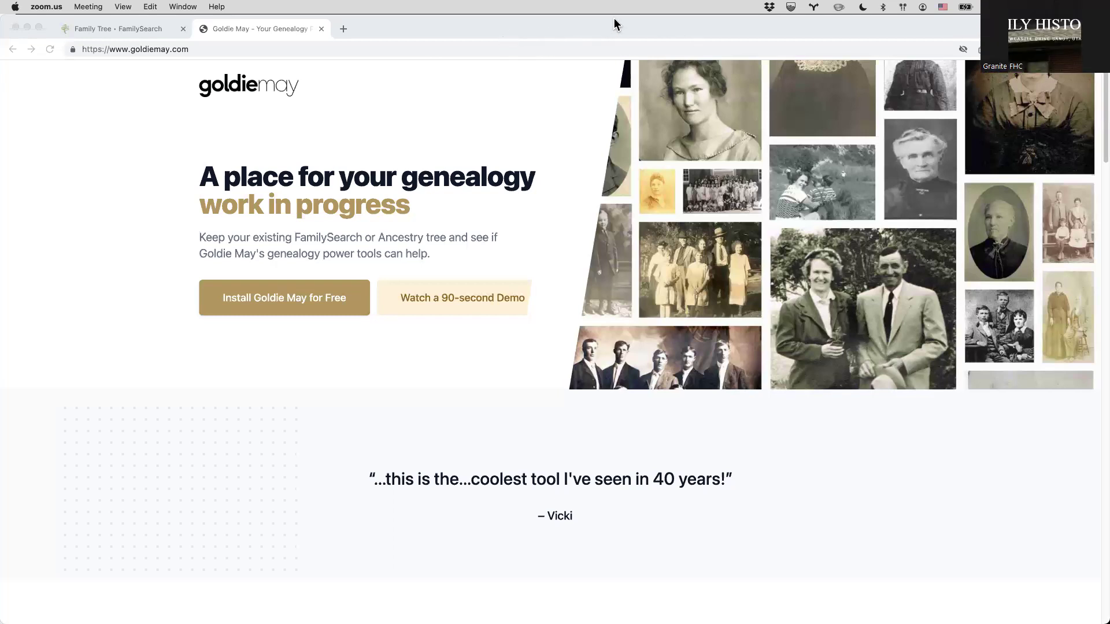
- Tile the FamilySearch Family Tree page on the left half of the screen, beside Goldie May
{"action": "left_click", "coordinate": [127, 33]}
{"action": "left_click", "coordinate": [114, 33]}
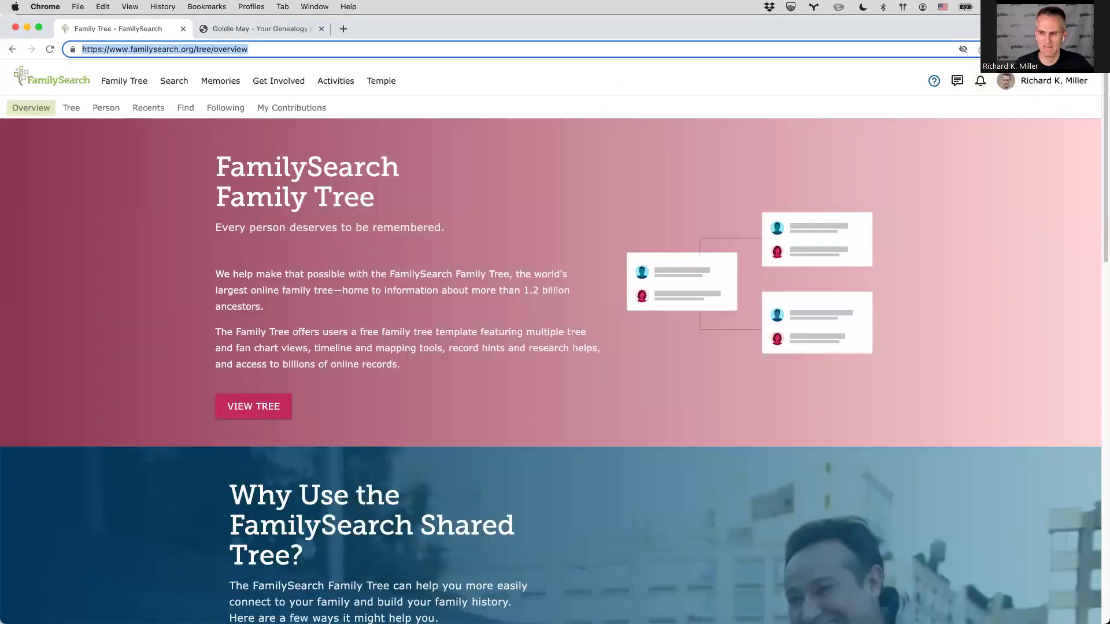
{"action": "key", "text": "ctrl+alt+Left"}
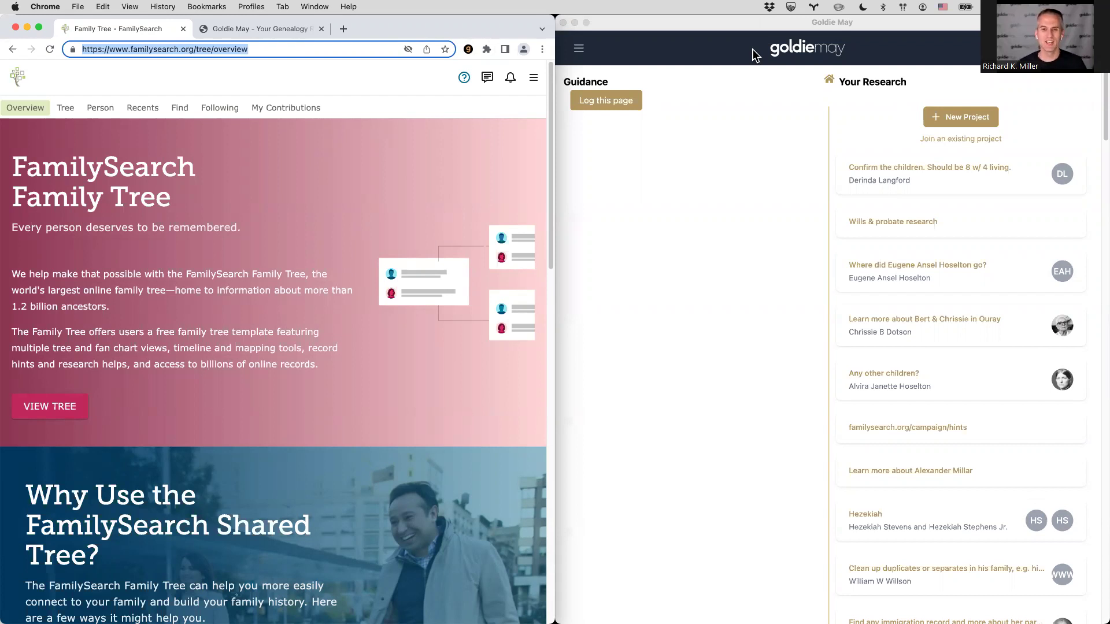
- Switch Goldie May from the project list to the Subway Map view through its navigation menu
{"action": "left_click", "coordinate": [787, 32]}
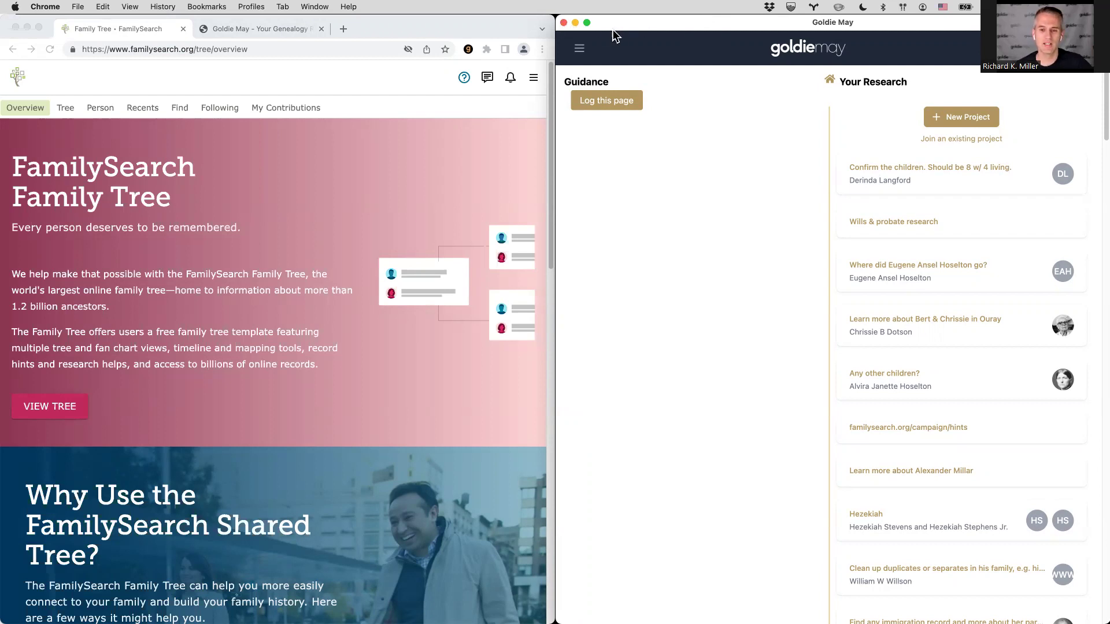
{"action": "left_click", "coordinate": [579, 48]}
{"action": "left_click", "coordinate": [599, 130]}
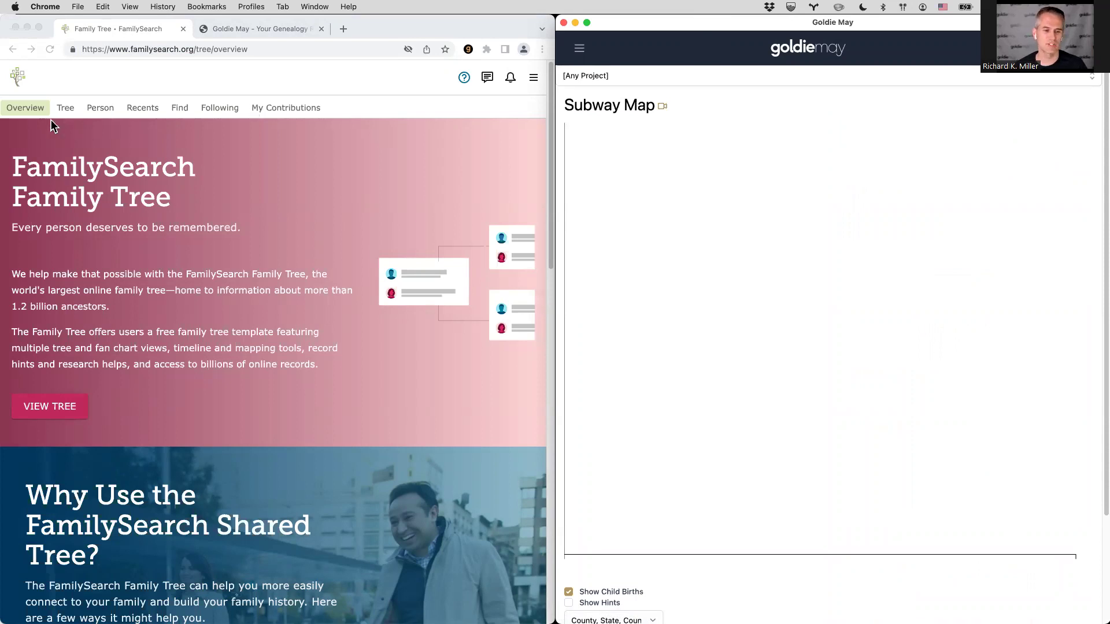
- Pick the mother on the FamilySearch fan chart to map Benton, Arkansas 1876 to Salt Lake, Utah; show the bookmarks bar
{"action": "left_click", "coordinate": [100, 108]}
{"action": "left_click", "coordinate": [103, 113]}
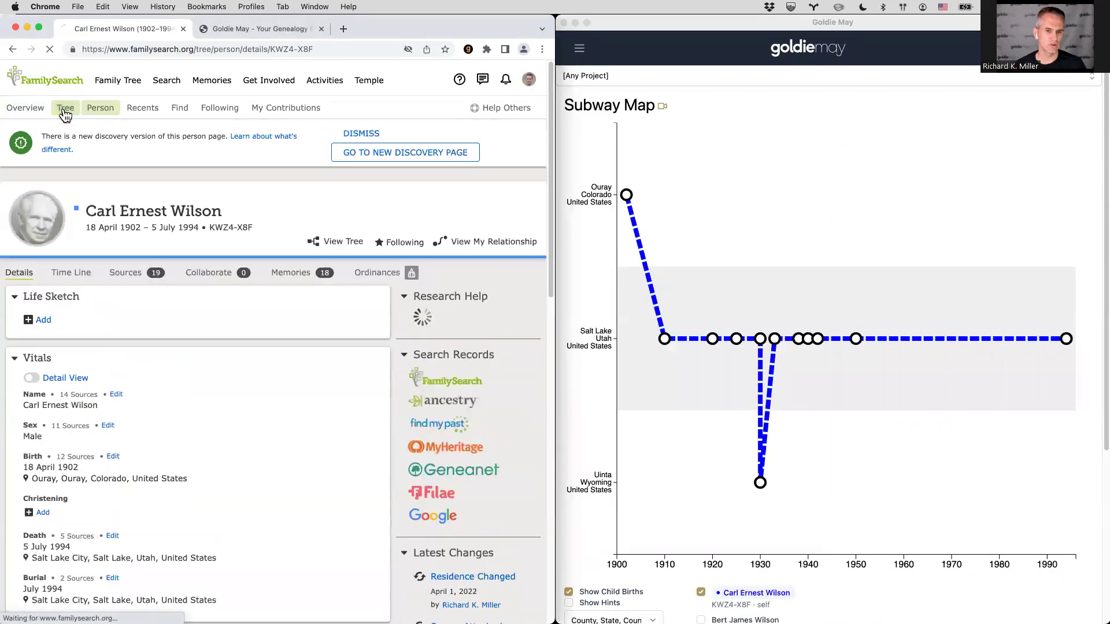
{"action": "left_click", "coordinate": [66, 112]}
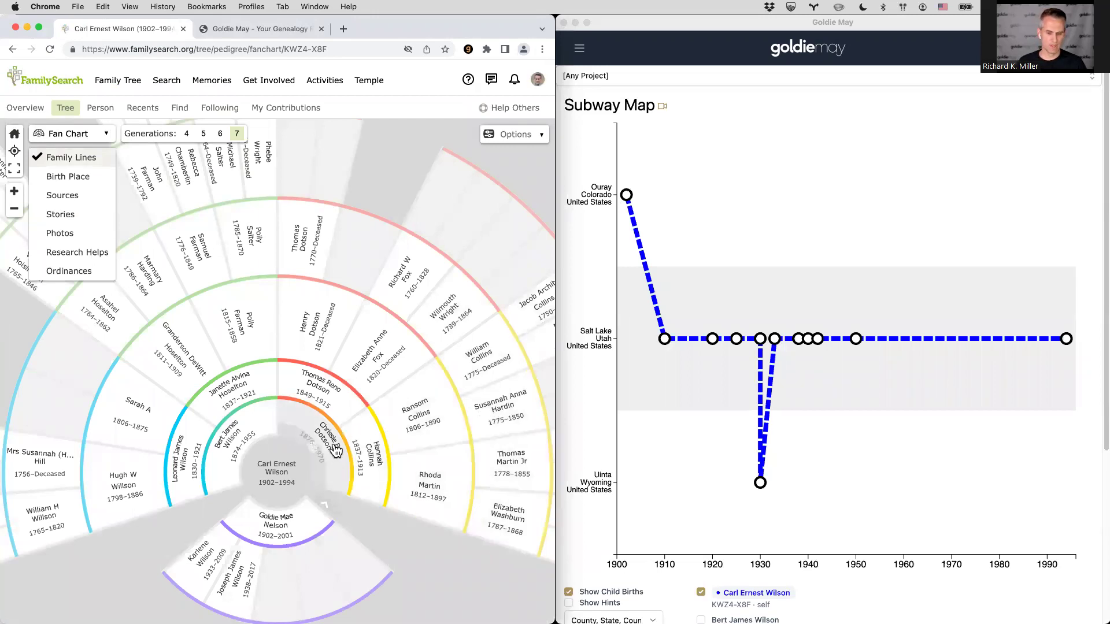
{"action": "left_click", "coordinate": [332, 445]}
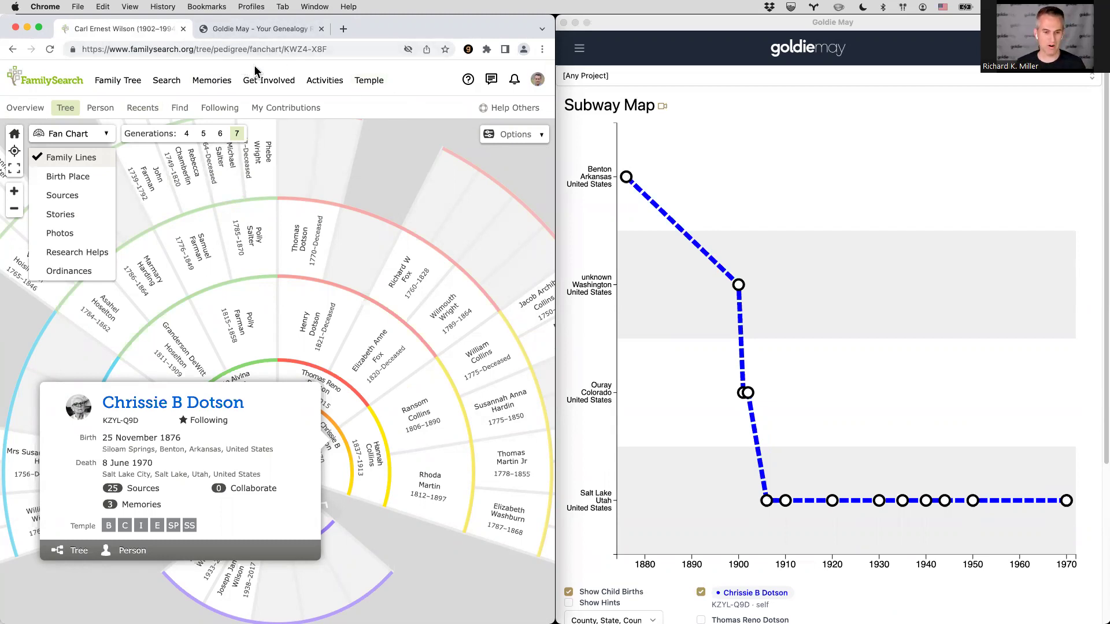
{"action": "key", "text": "super+shift+b"}
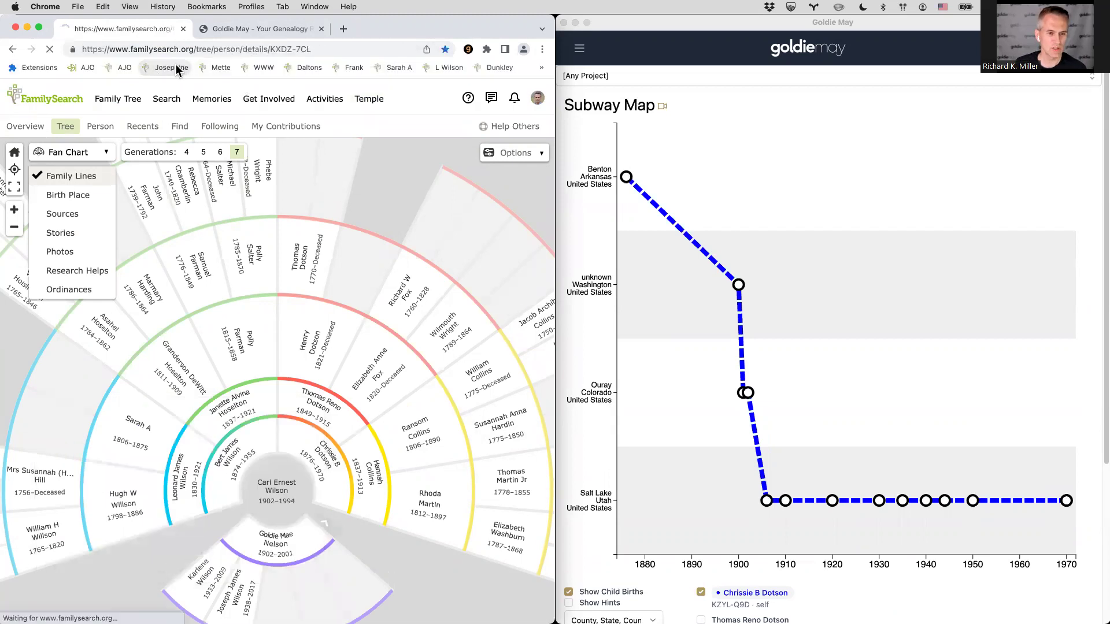
- Load the bookmarked Danish ancestor, group places by State, Country, and read the Copenhagen-to-Utah map points
{"action": "left_click", "coordinate": [177, 69]}
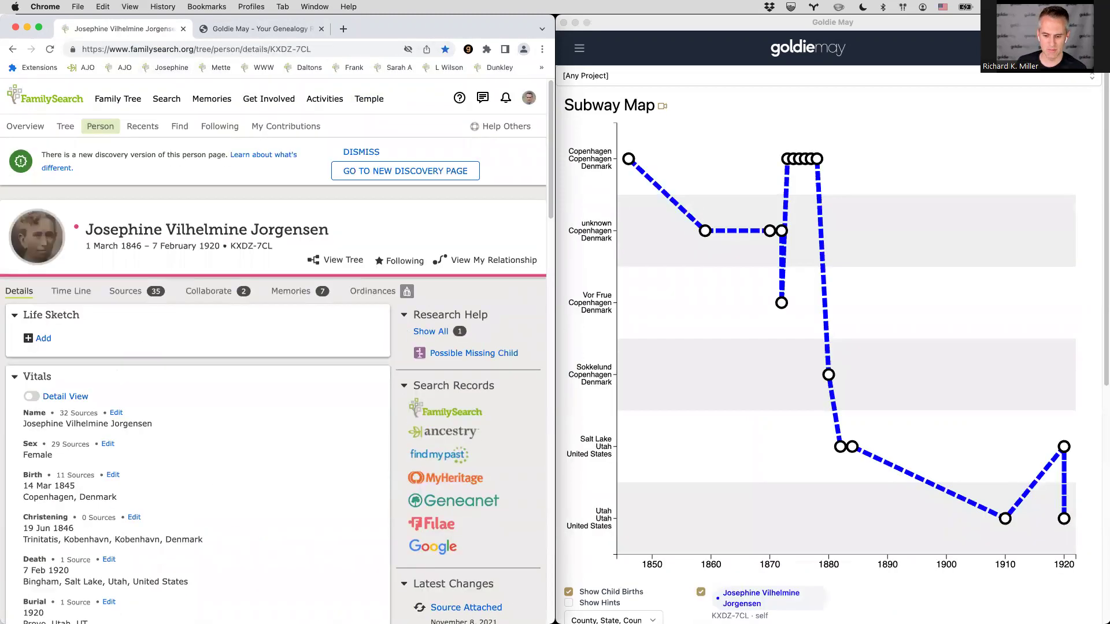
{"action": "left_click", "coordinate": [610, 575]}
{"action": "scroll", "coordinate": [613, 578], "scroll_direction": "down", "scroll_amount": 1}
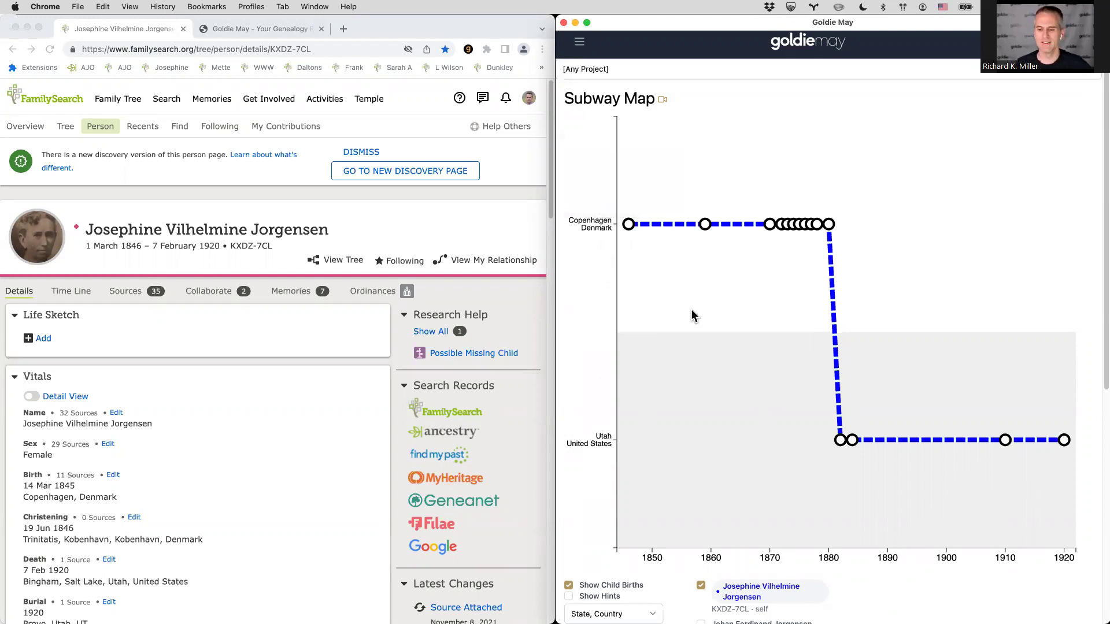
{"action": "mouse_move", "coordinate": [631, 227]}
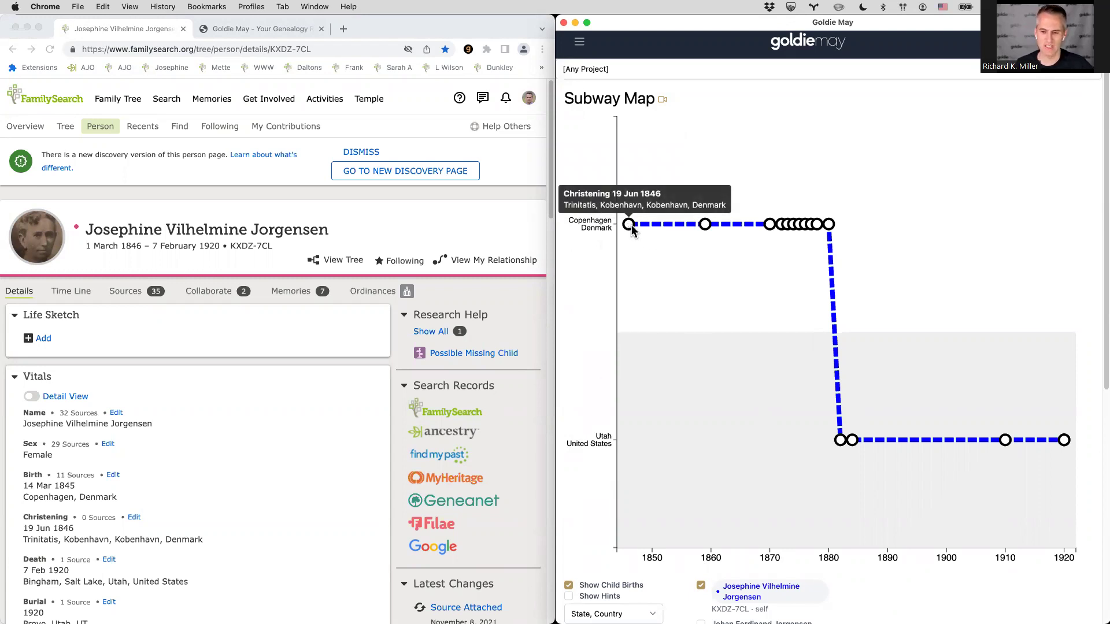
{"action": "mouse_move", "coordinate": [704, 225]}
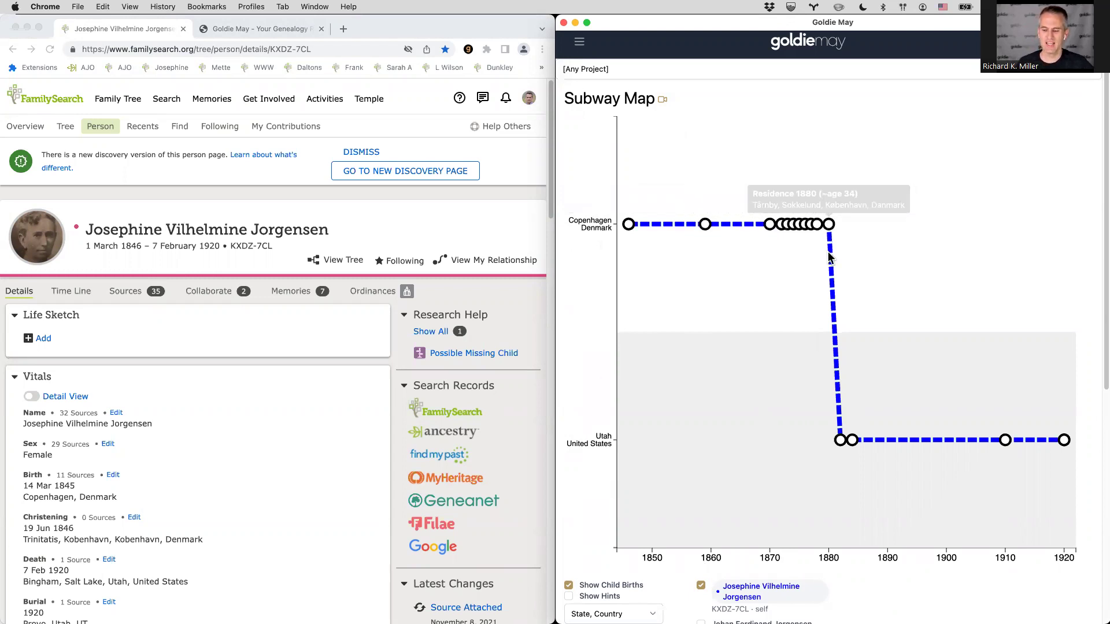
{"action": "mouse_move", "coordinate": [839, 443]}
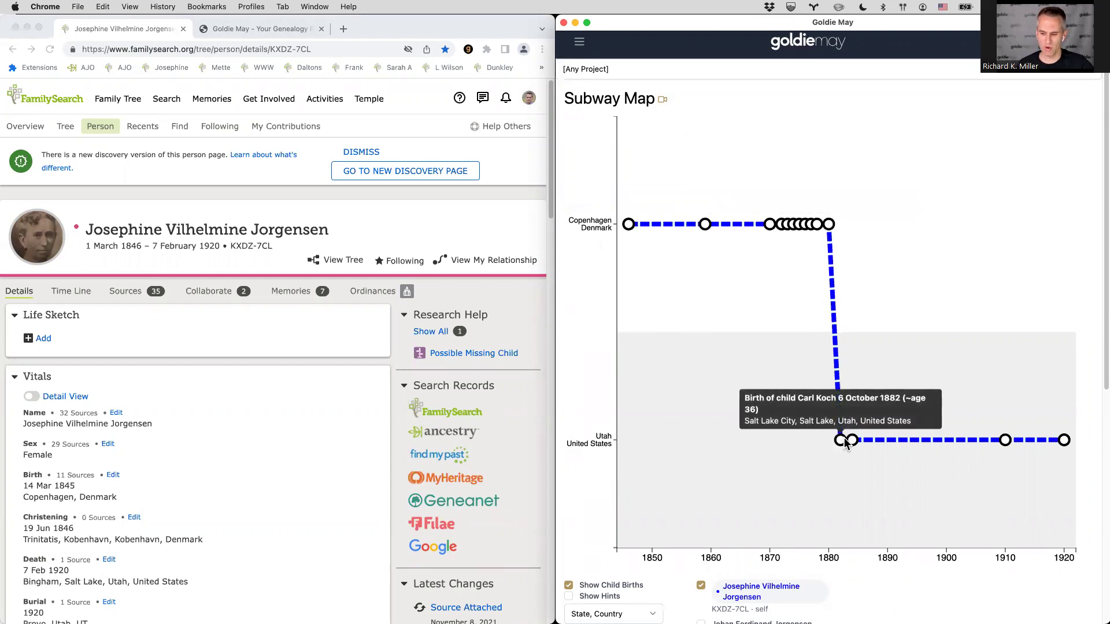
{"action": "mouse_move", "coordinate": [1006, 440]}
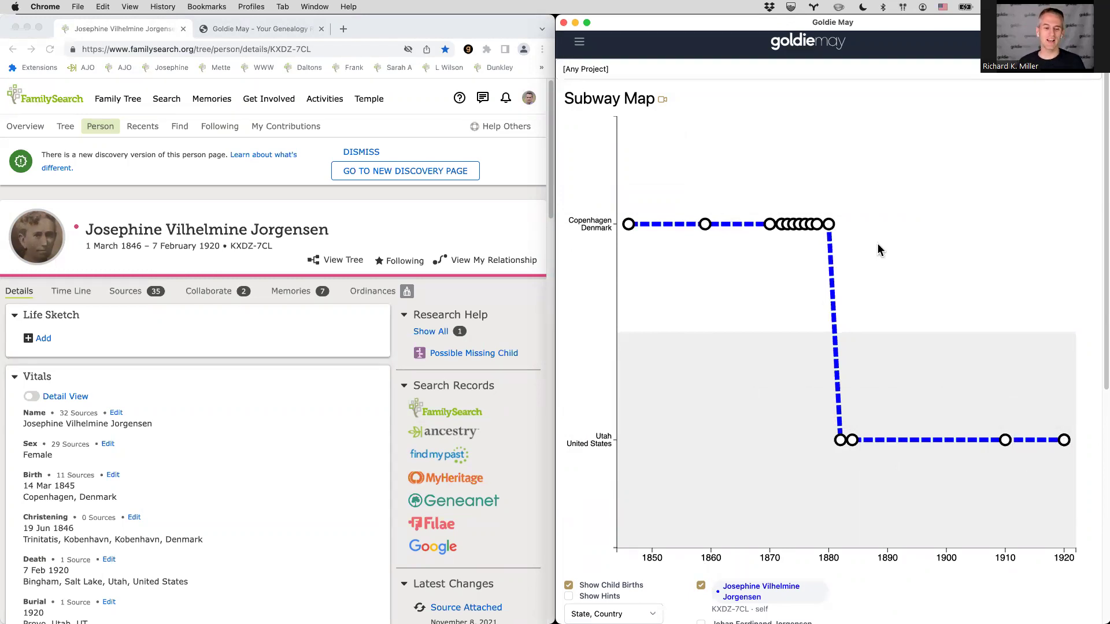
{"action": "scroll", "coordinate": [359, 320], "scroll_direction": "down", "scroll_amount": 5}
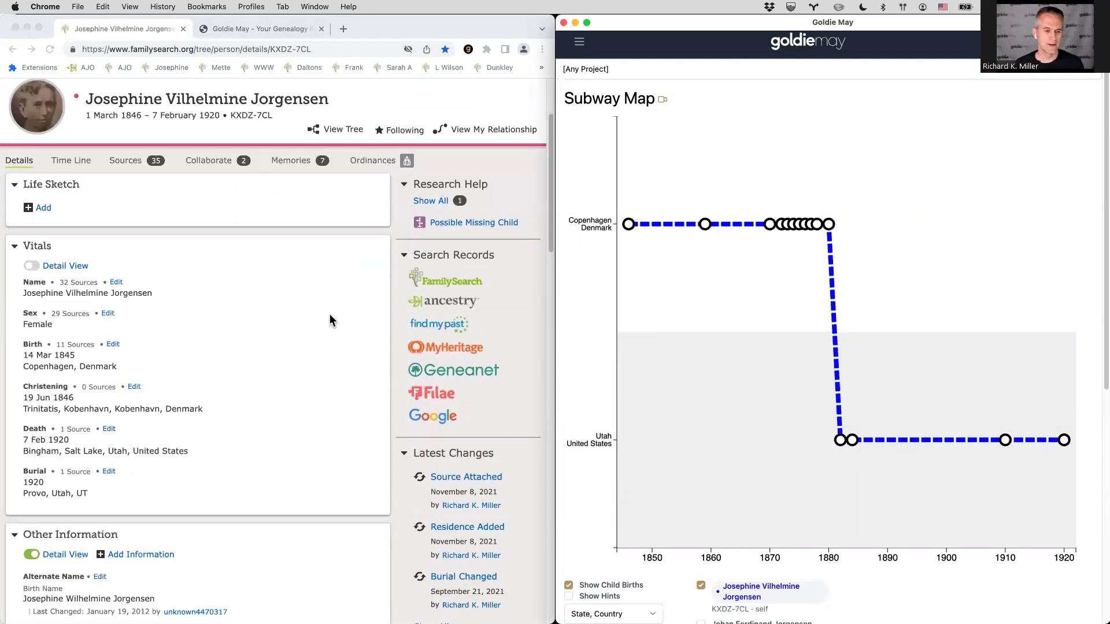
{"action": "scroll", "coordinate": [273, 301], "scroll_direction": "down", "scroll_amount": 3}
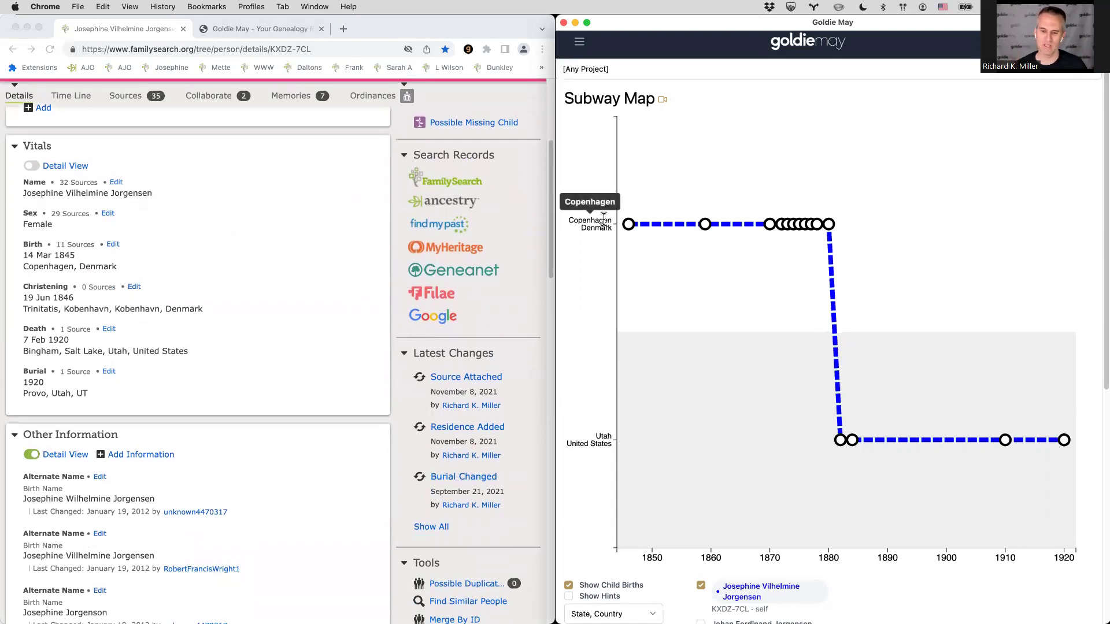
{"action": "mouse_move", "coordinate": [700, 238]}
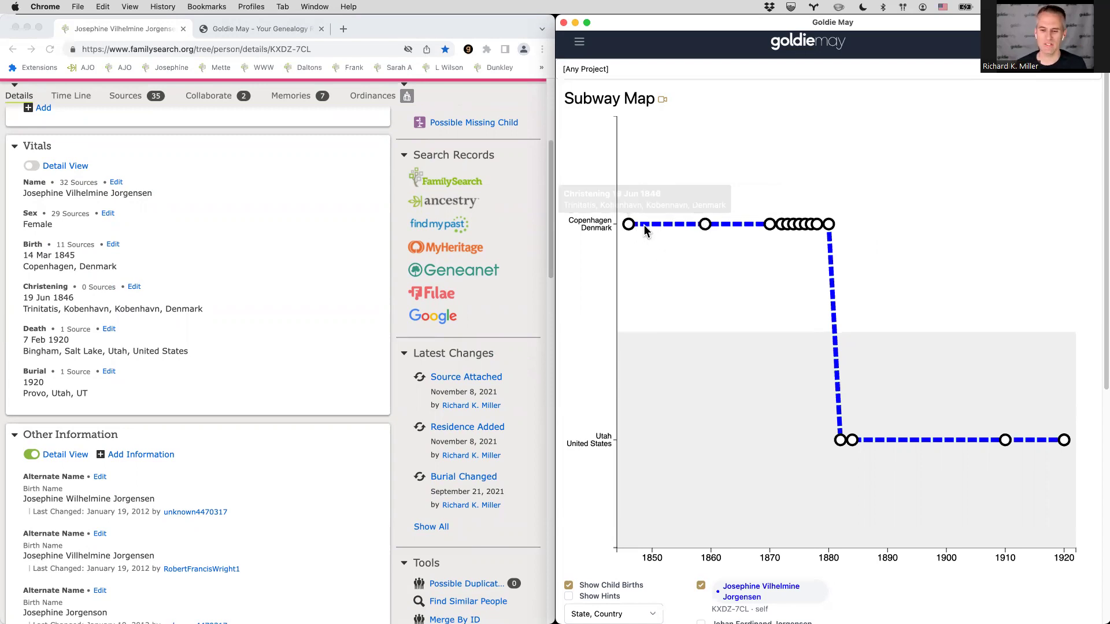
{"action": "mouse_move", "coordinate": [830, 226]}
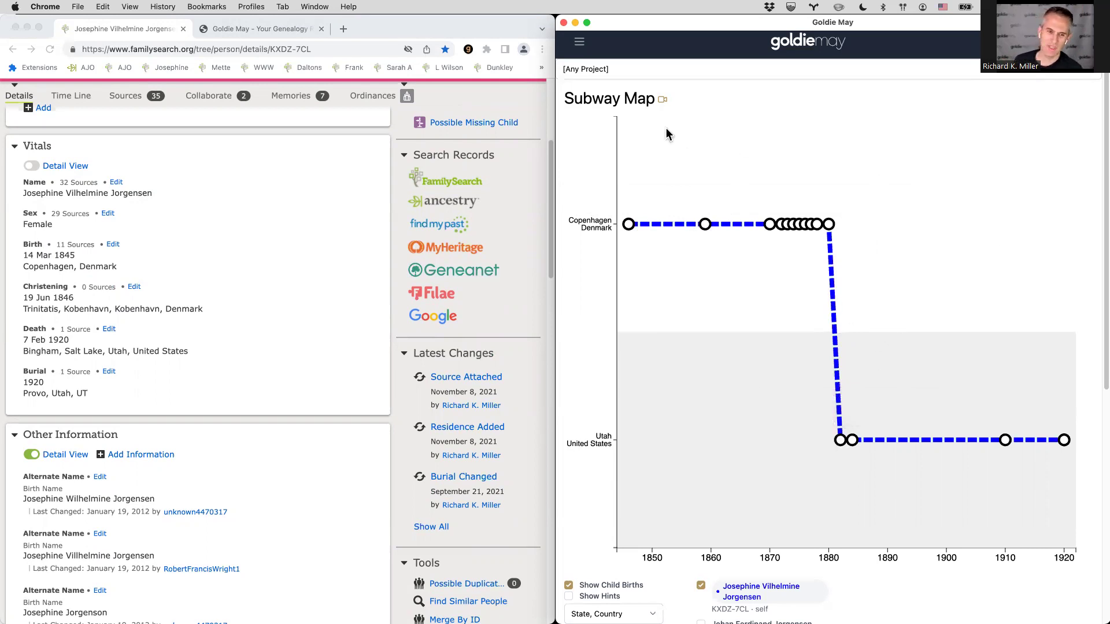
- Load the next bookmarked ancestor and read the map points from Vejle and Koldinghus, Denmark to Utah
{"action": "left_click", "coordinate": [220, 69]}
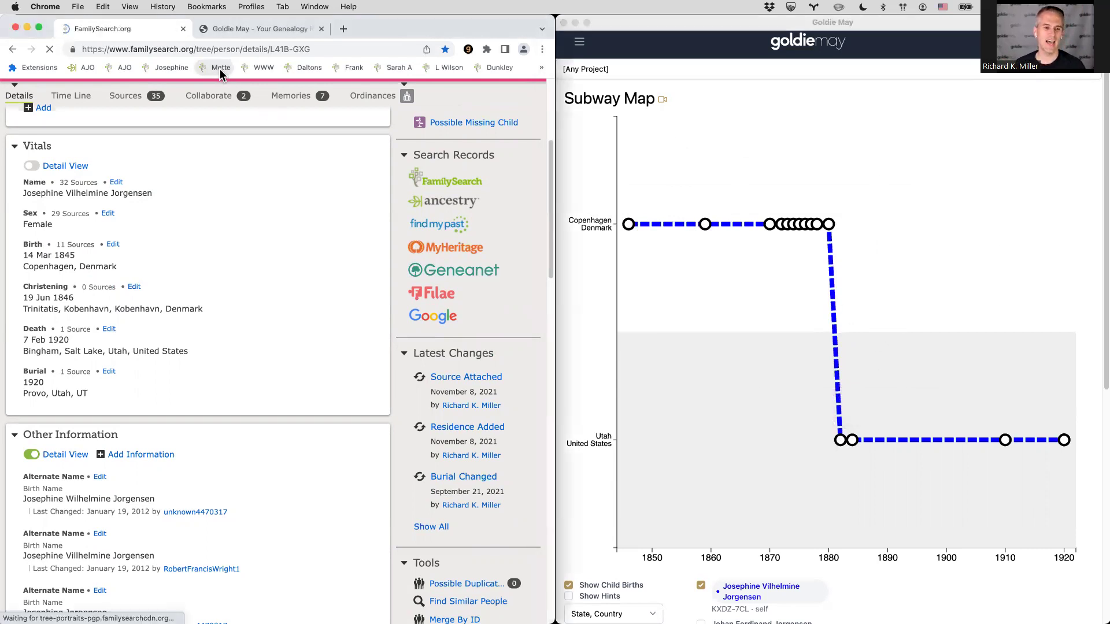
{"action": "left_click", "coordinate": [922, 384]}
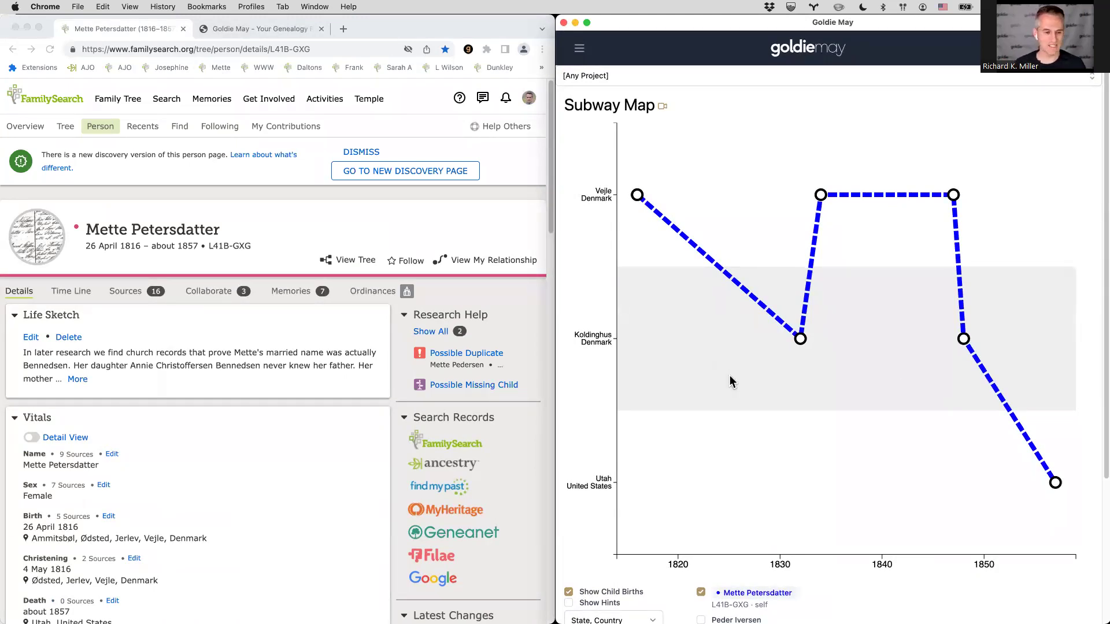
{"action": "mouse_move", "coordinate": [964, 340]}
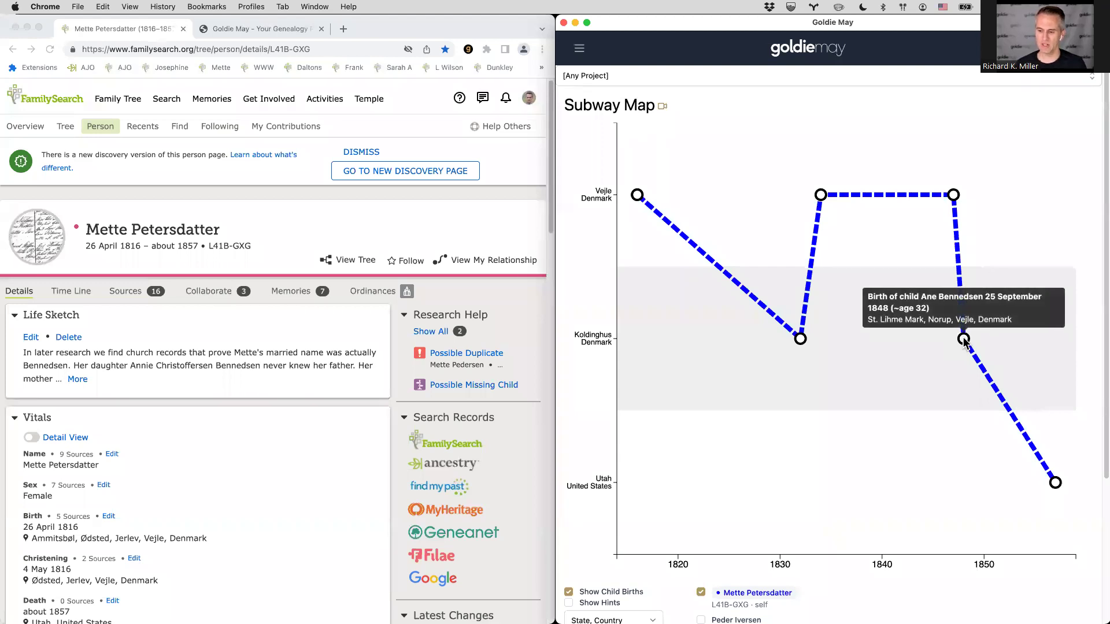
{"action": "mouse_move", "coordinate": [1056, 484]}
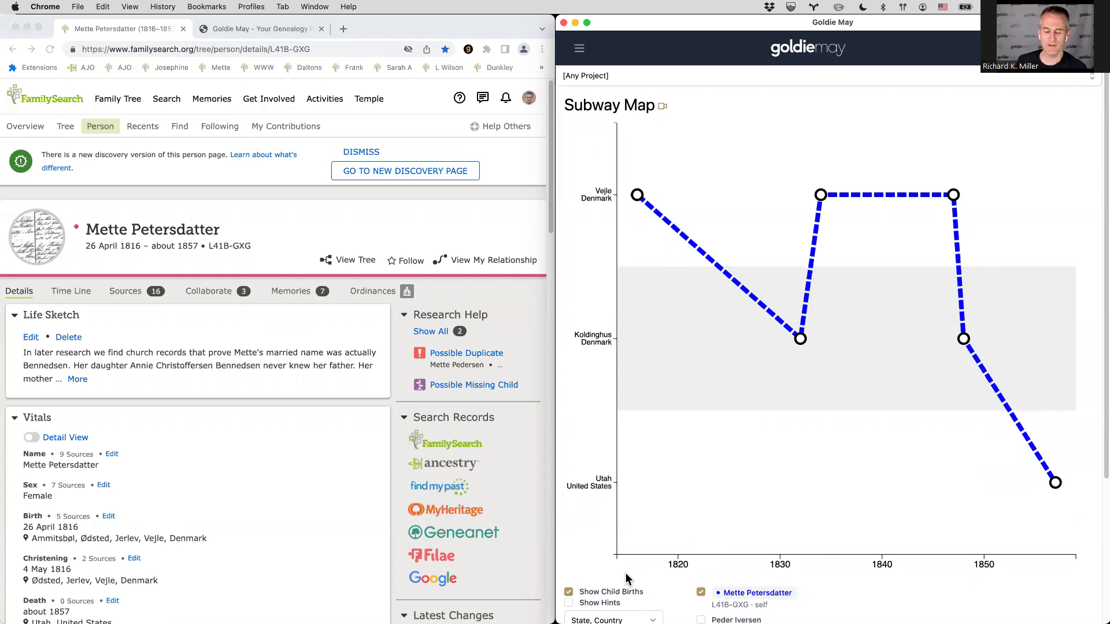
- Turn on Show Hints and read the gold hint circles, such as the Denmark Census, 1850 search
{"action": "left_click", "coordinate": [569, 605]}
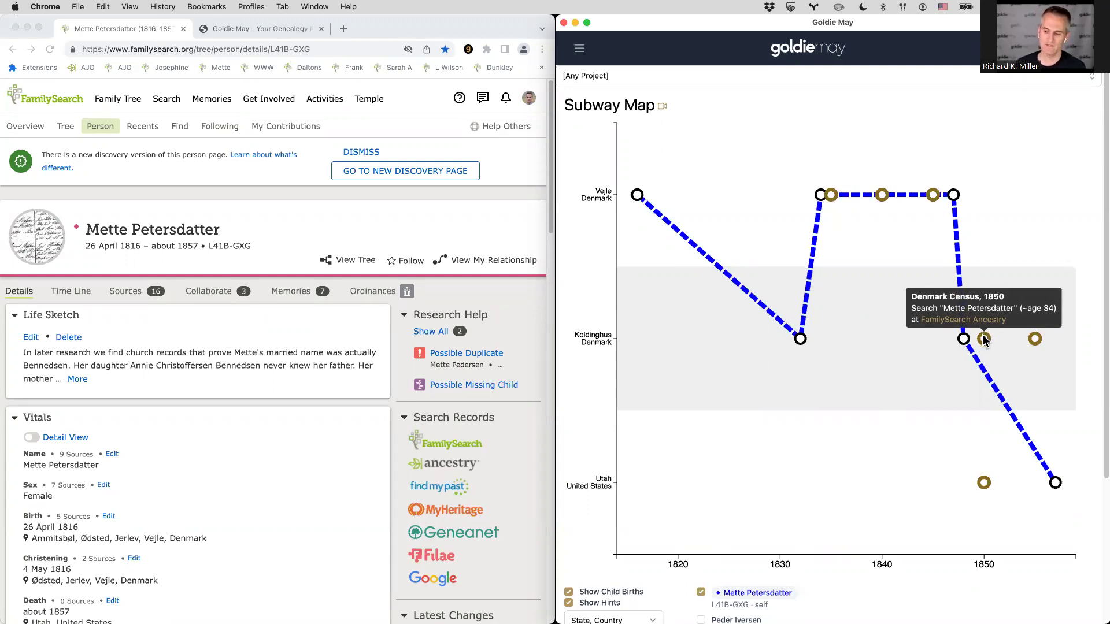
{"action": "mouse_move", "coordinate": [1035, 341]}
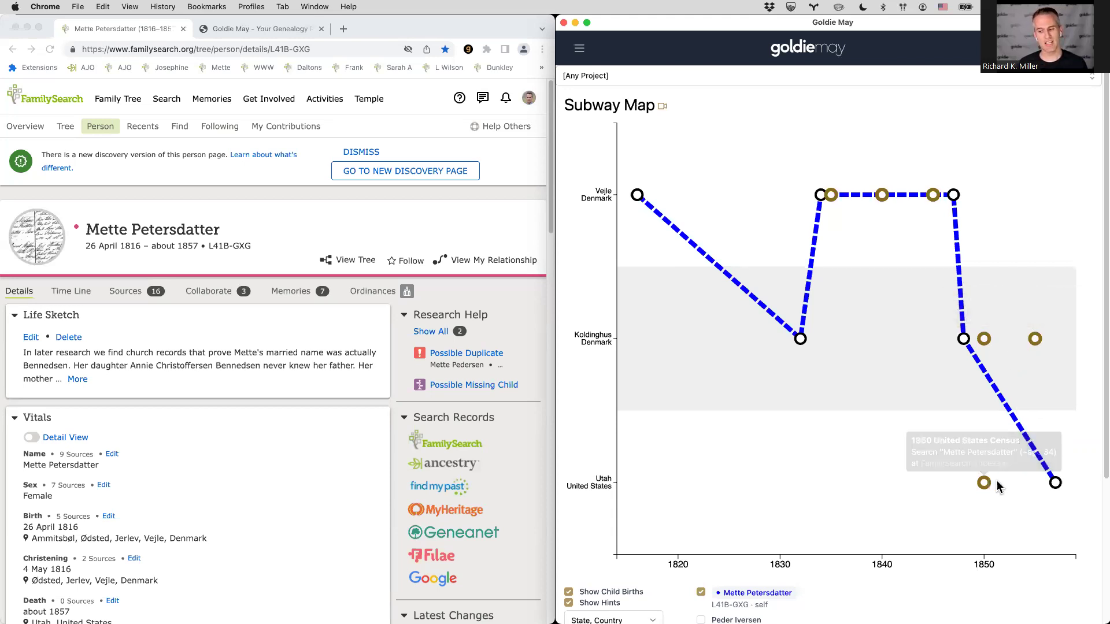
{"action": "mouse_move", "coordinate": [985, 488]}
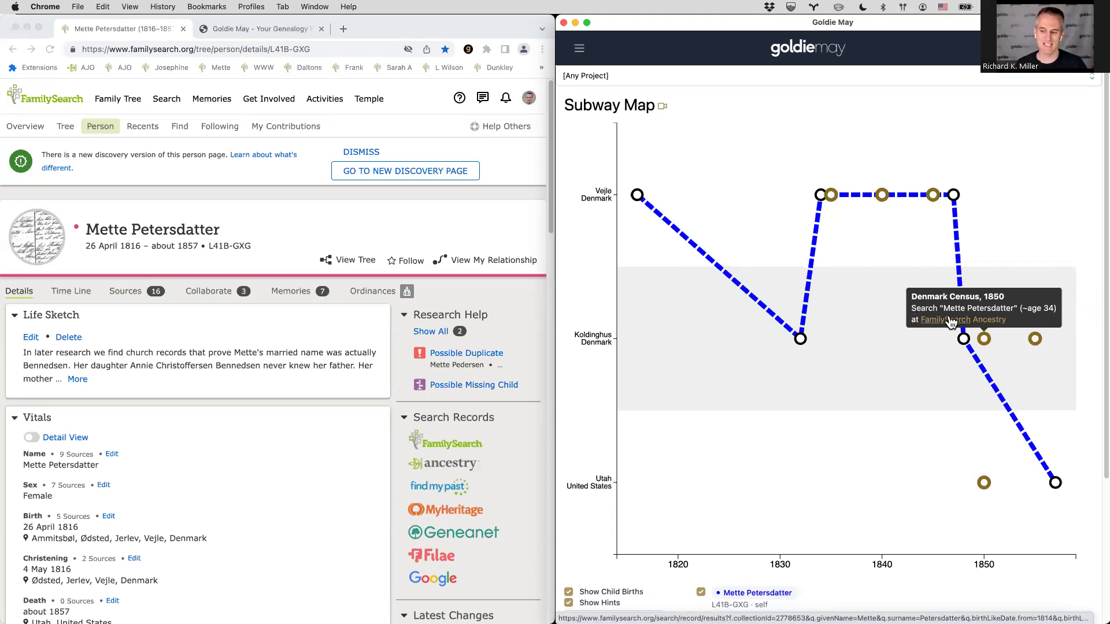
- Open the hinted Denmark Census, 1850 search in FamilySearch, giving 253 results for births 1814–1818
{"action": "left_click", "coordinate": [944, 322]}
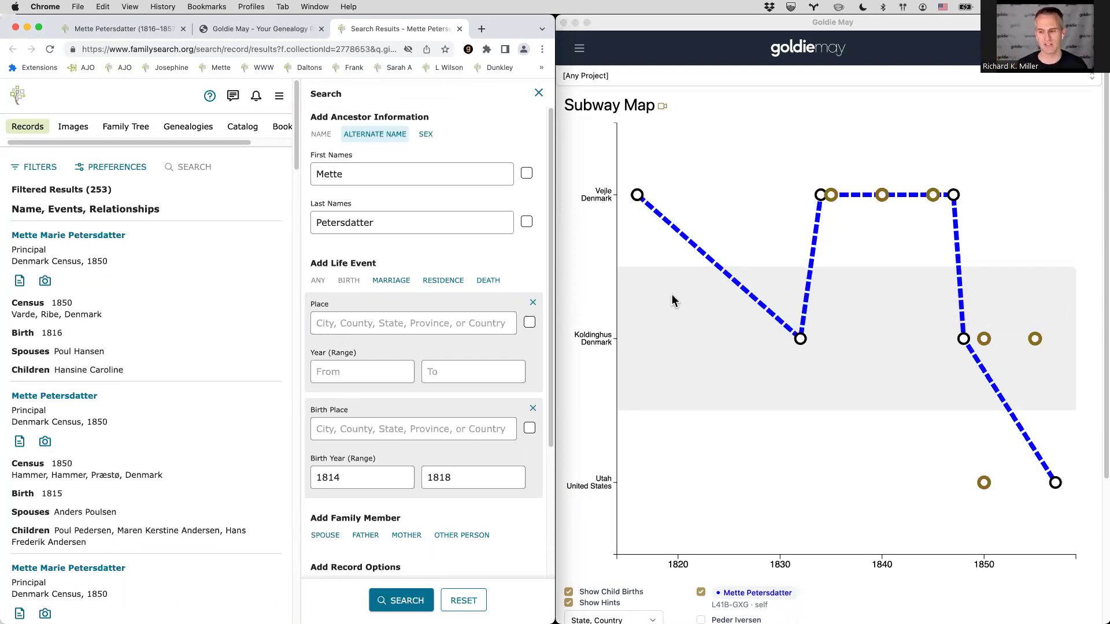
{"action": "left_click", "coordinate": [996, 359]}
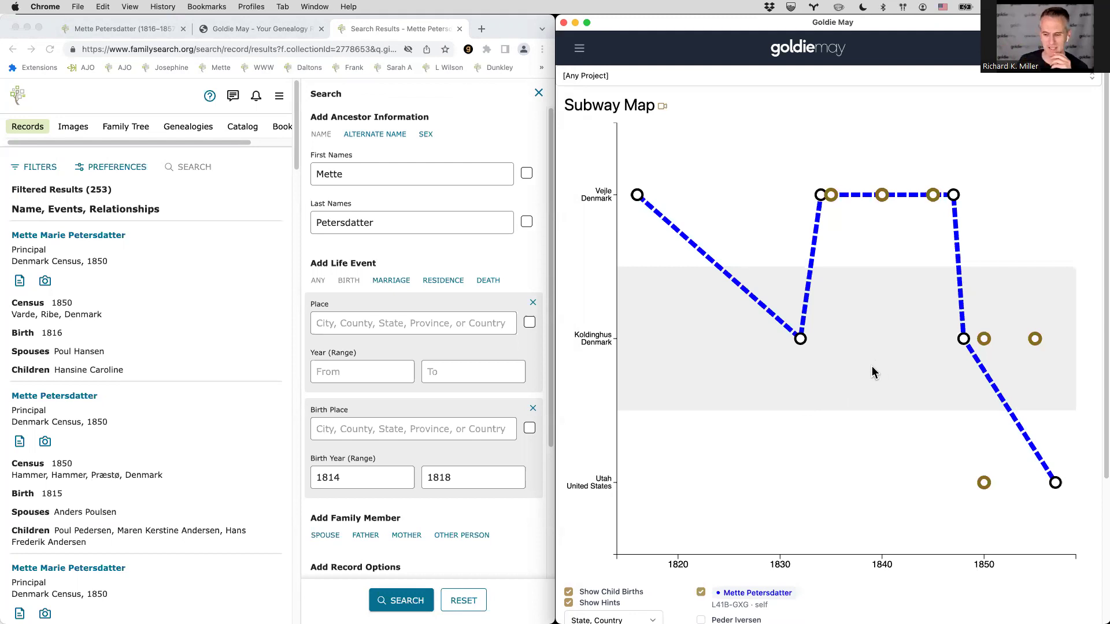
- Add the father's and spouse's routes to the map, hide the record hints, and scroll back up to the heading
{"action": "scroll", "coordinate": [837, 382], "scroll_direction": "down", "scroll_amount": 5}
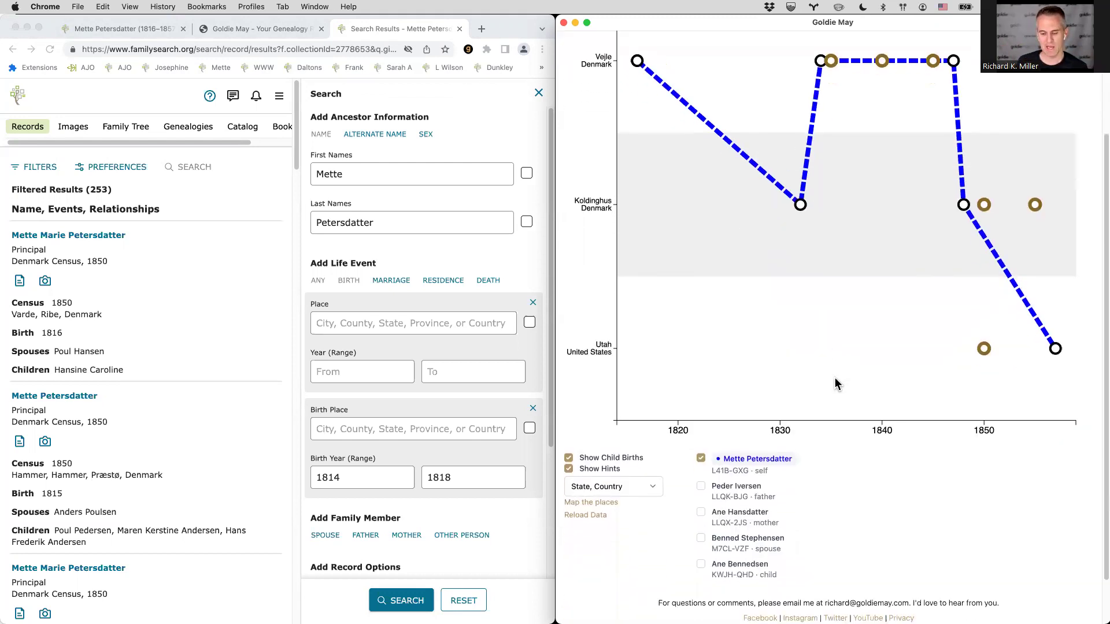
{"action": "left_click", "coordinate": [701, 483]}
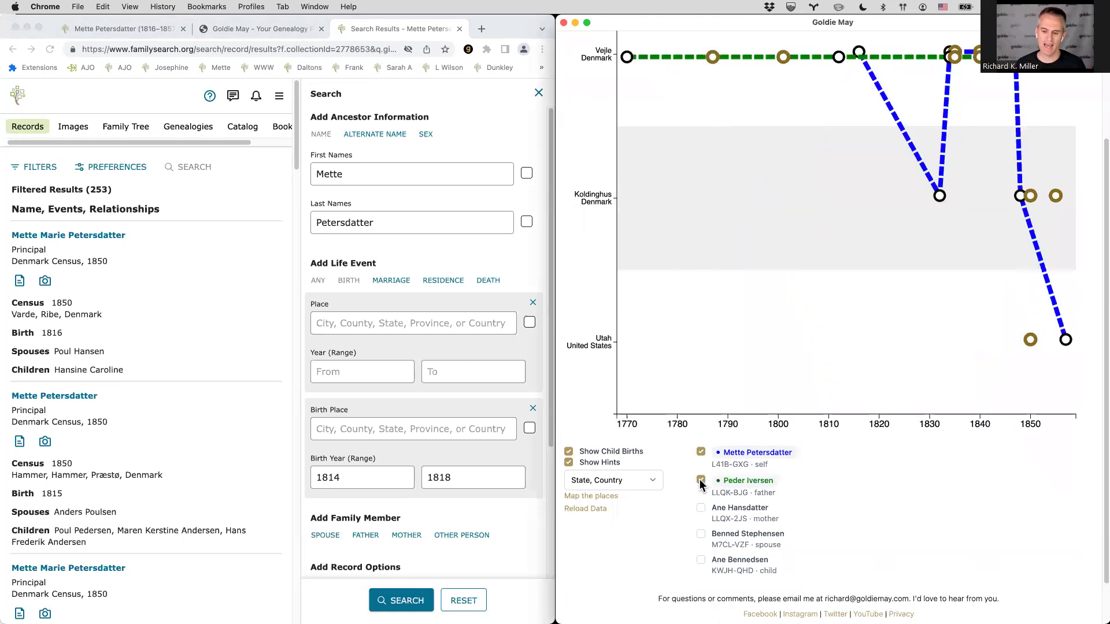
{"action": "scroll", "coordinate": [701, 486], "scroll_direction": "up", "scroll_amount": 3}
{"action": "scroll", "coordinate": [575, 501], "scroll_direction": "down", "scroll_amount": 2}
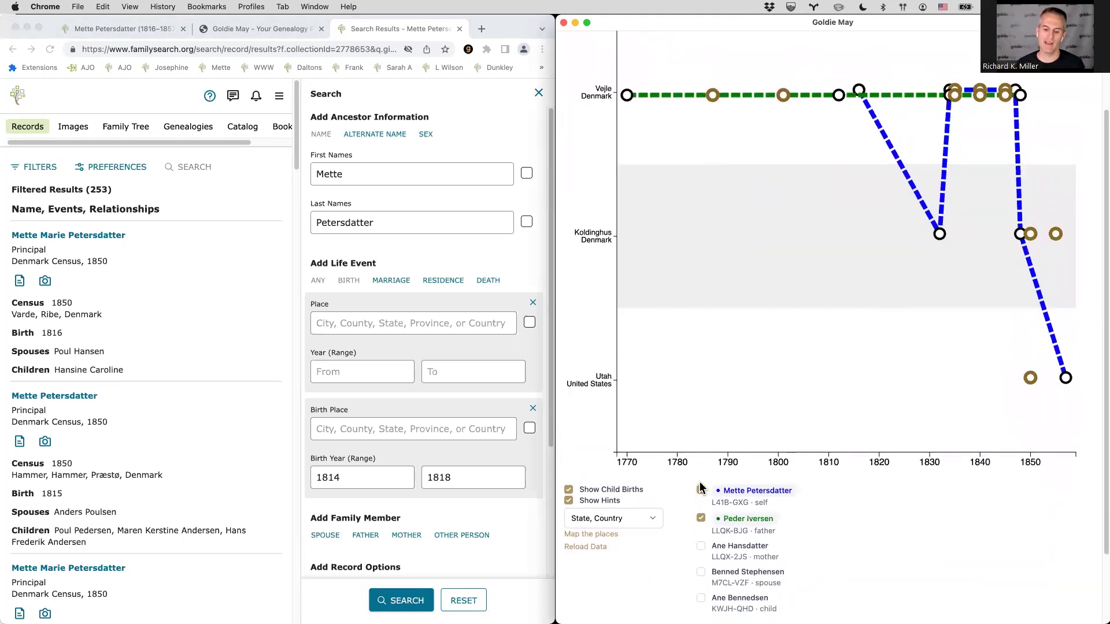
{"action": "left_click", "coordinate": [570, 498]}
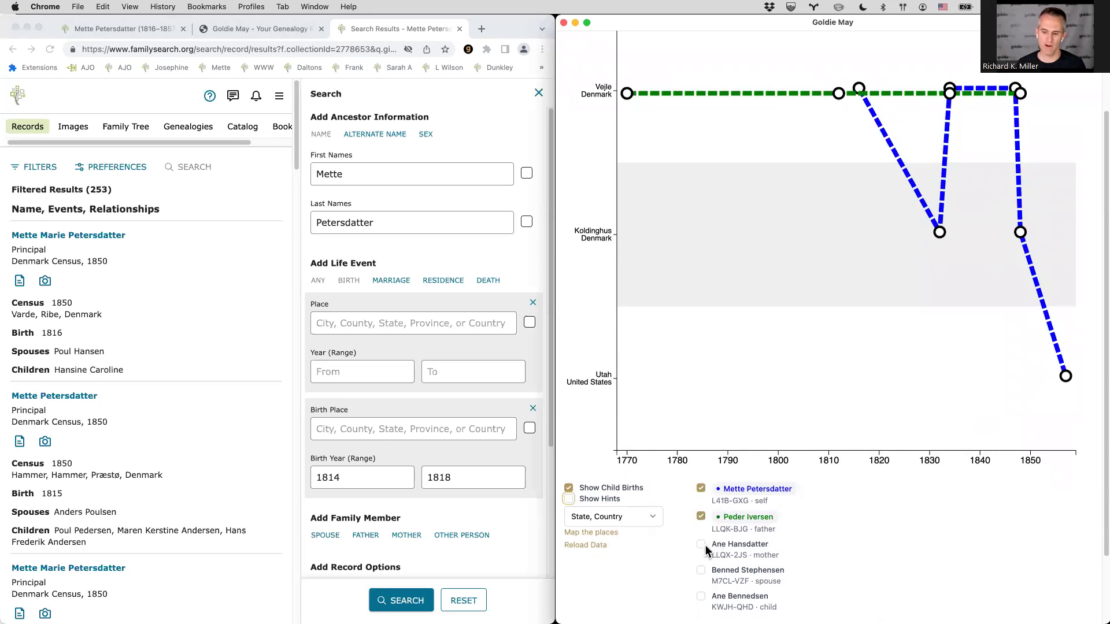
{"action": "left_click", "coordinate": [701, 571]}
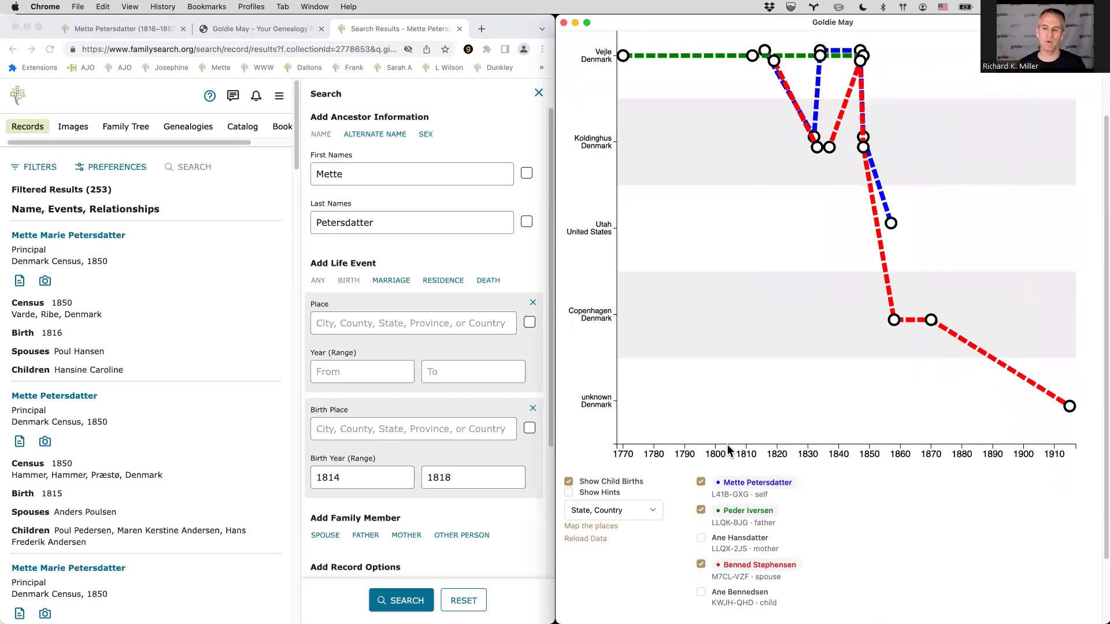
{"action": "scroll", "coordinate": [734, 413], "scroll_direction": "up", "scroll_amount": 2}
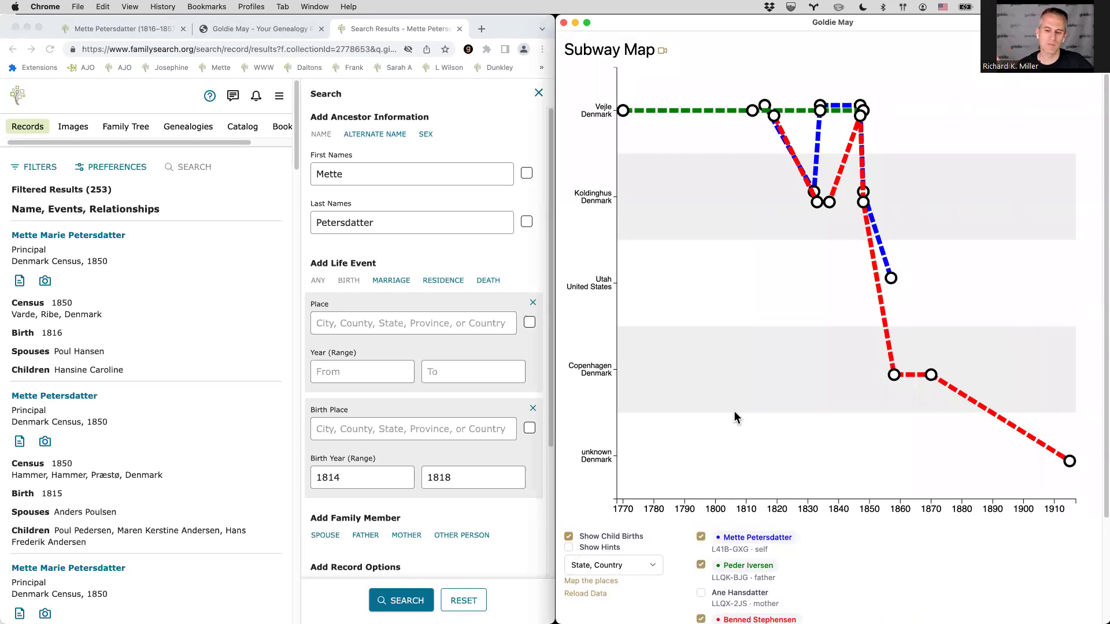
{"action": "scroll", "coordinate": [720, 178], "scroll_direction": "up", "scroll_amount": 2}
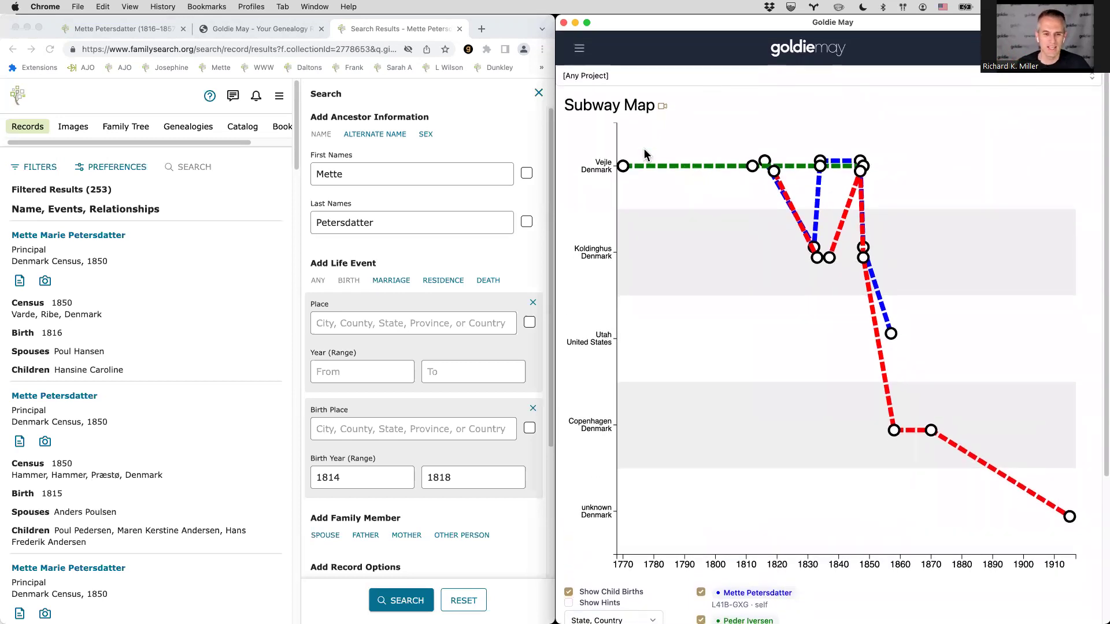
{"action": "left_click", "coordinate": [261, 70]}
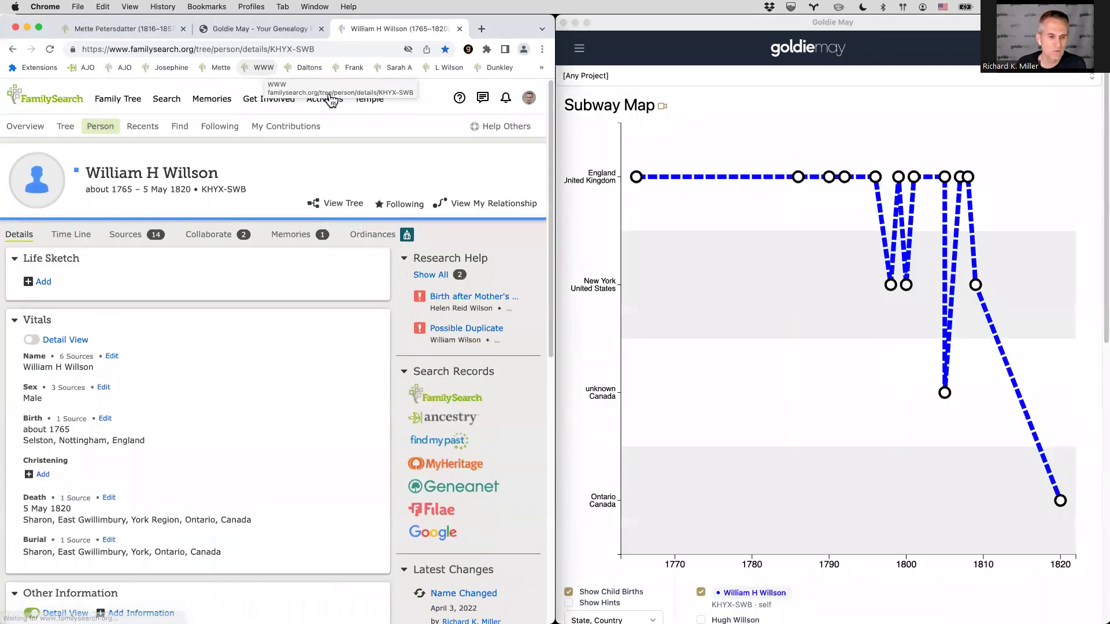
{"action": "left_click", "coordinate": [673, 213]}
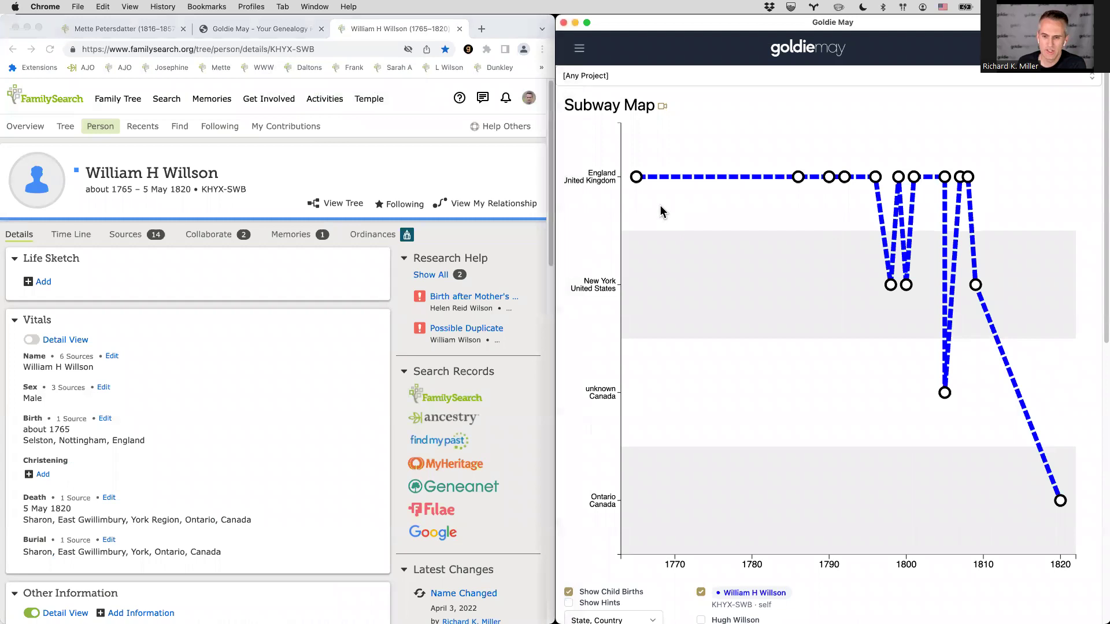
{"action": "mouse_move", "coordinate": [641, 182]}
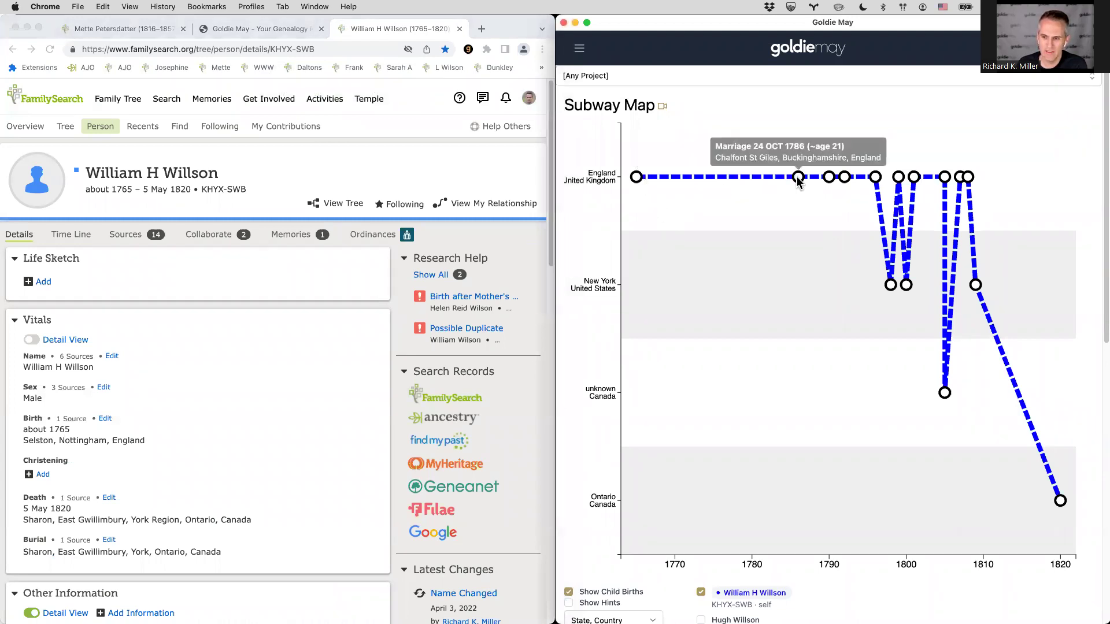
{"action": "mouse_move", "coordinate": [831, 182]}
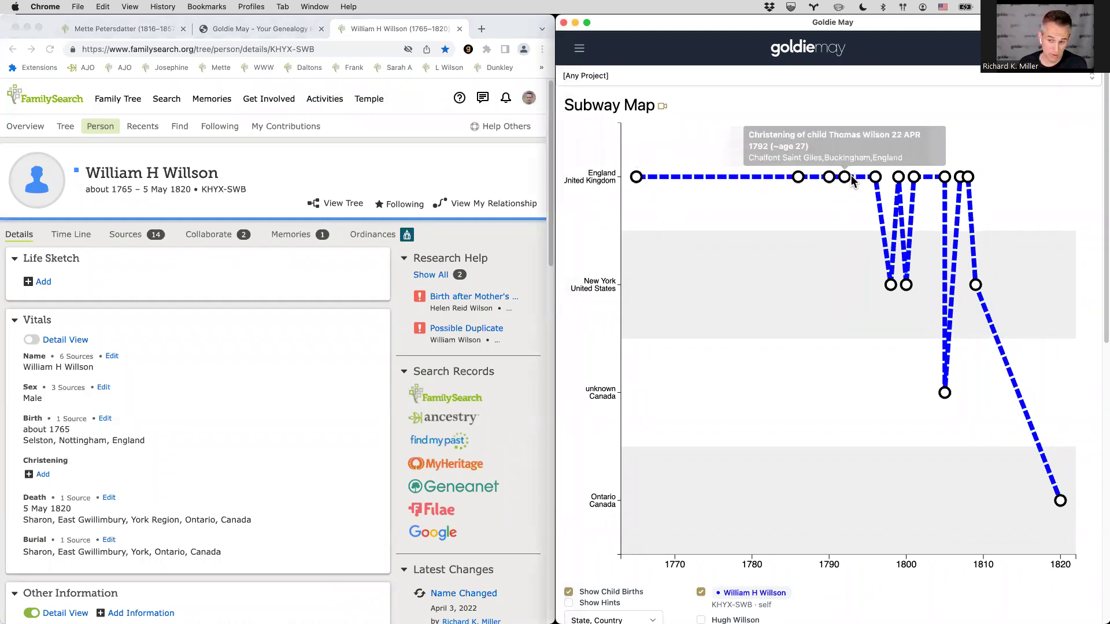
{"action": "mouse_move", "coordinate": [875, 180]}
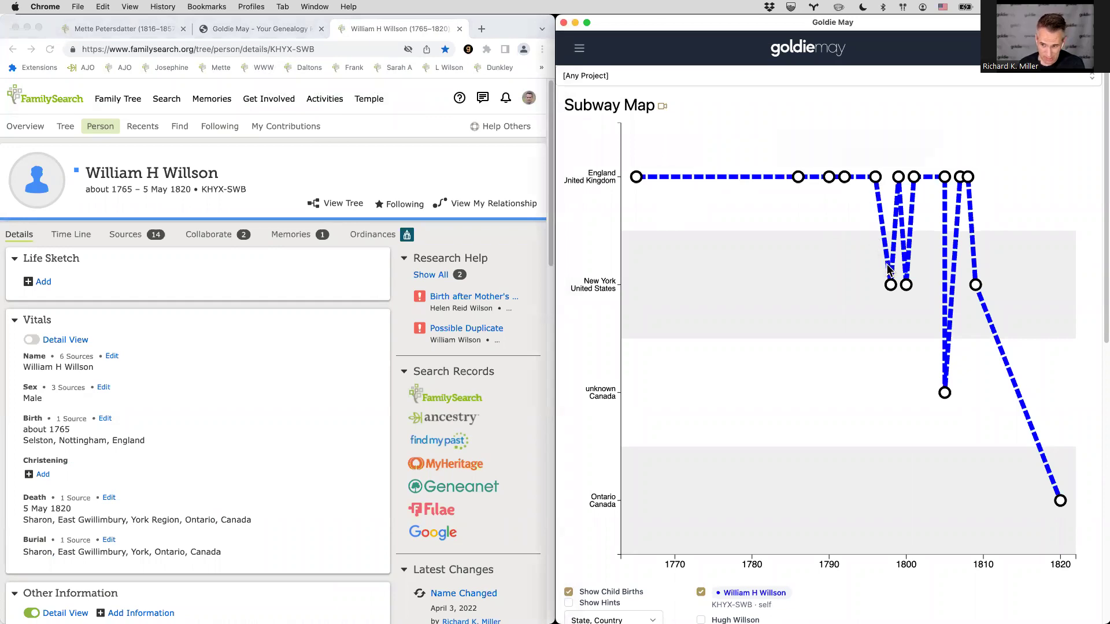
{"action": "left_click", "coordinate": [891, 287]}
{"action": "mouse_move", "coordinate": [889, 291]}
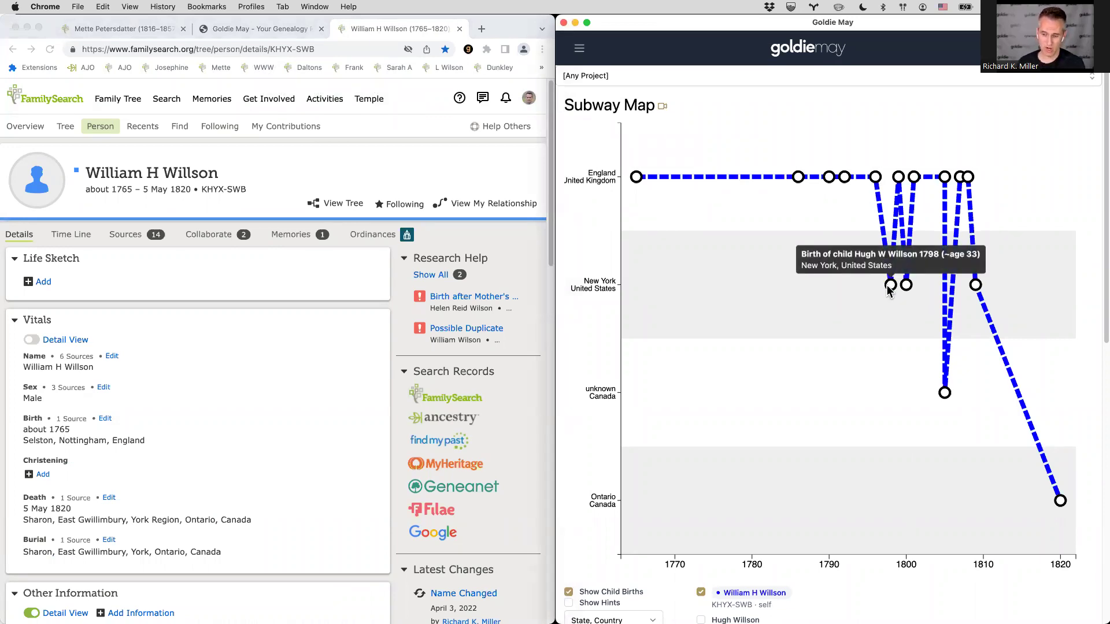
{"action": "mouse_move", "coordinate": [897, 181]}
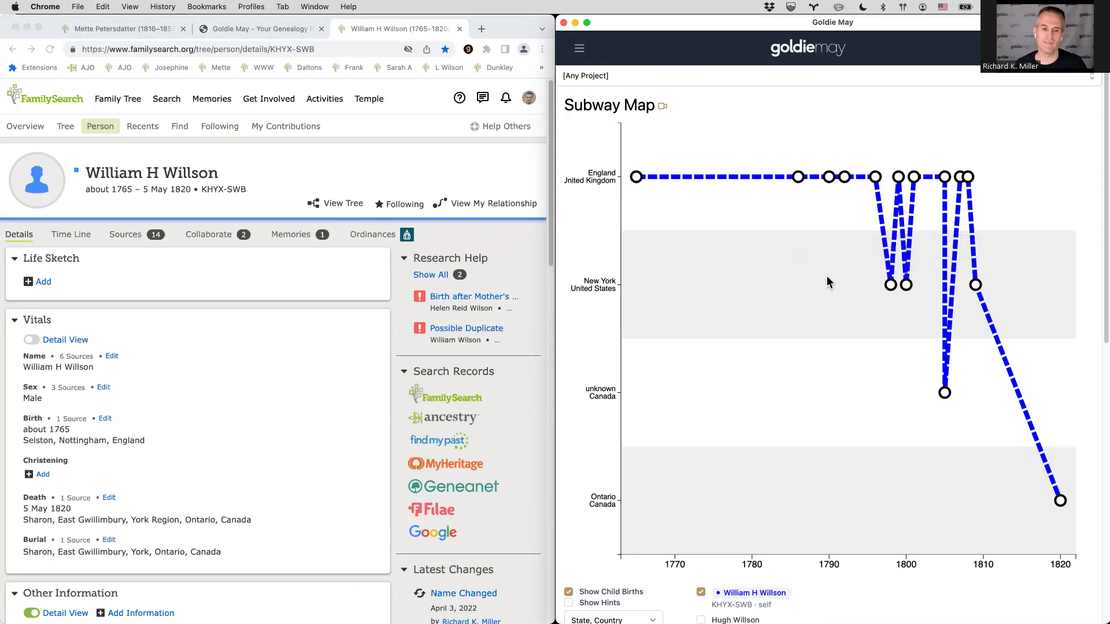
- Scroll to William H Willson's 14 children and select Elizabeth Wilson's Chalfont Saint Giles christening place
{"action": "scroll", "coordinate": [321, 313], "scroll_direction": "down", "scroll_amount": 10}
{"action": "scroll", "coordinate": [321, 312], "scroll_direction": "down", "scroll_amount": 5}
{"action": "left_click", "coordinate": [248, 493]}
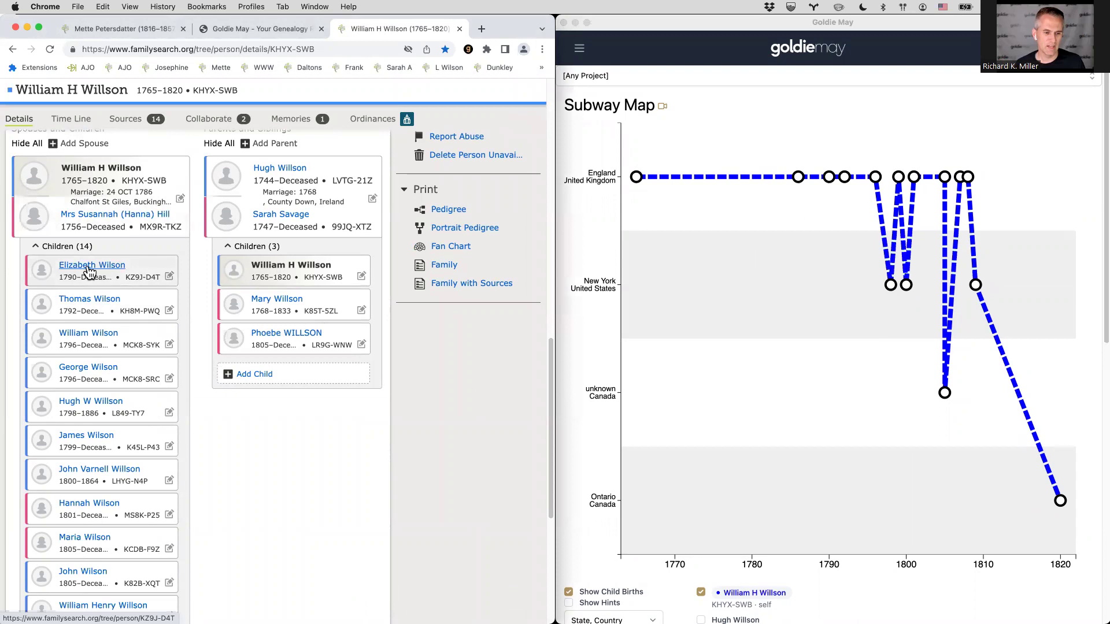
{"action": "left_click", "coordinate": [108, 277]}
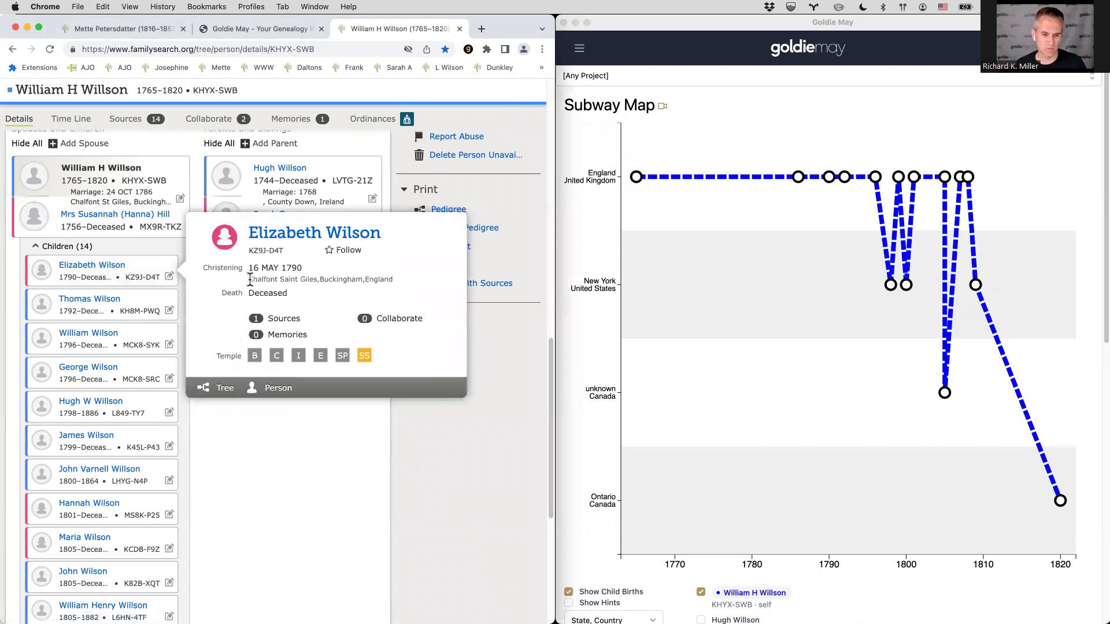
{"action": "left_click_drag", "start_coordinate": [248, 280], "coordinate": [394, 281]}
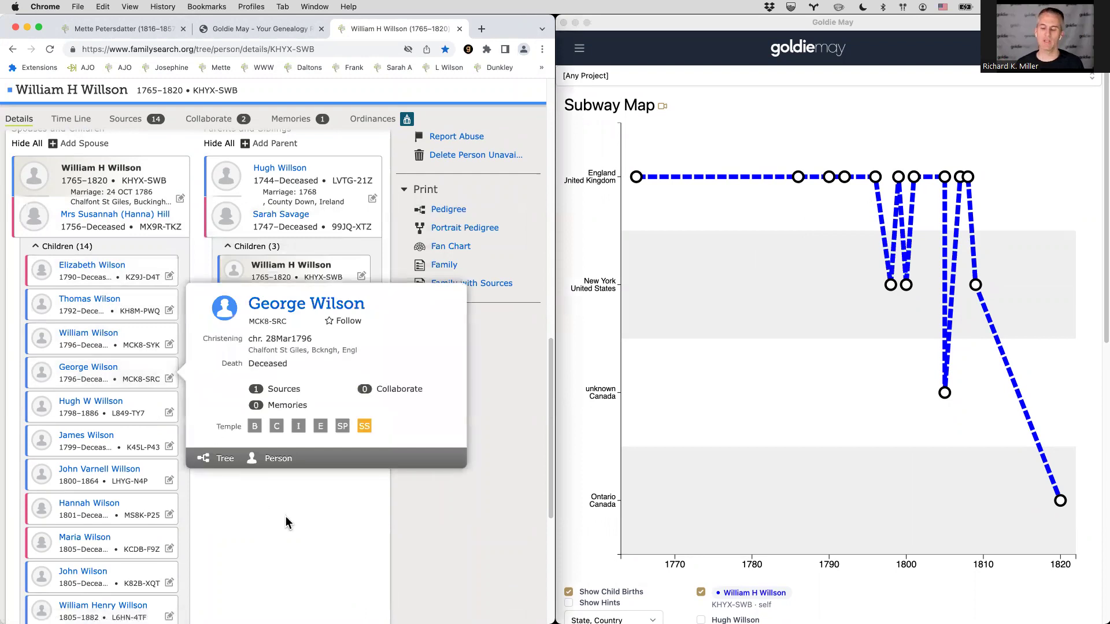
{"action": "left_click", "coordinate": [693, 315]}
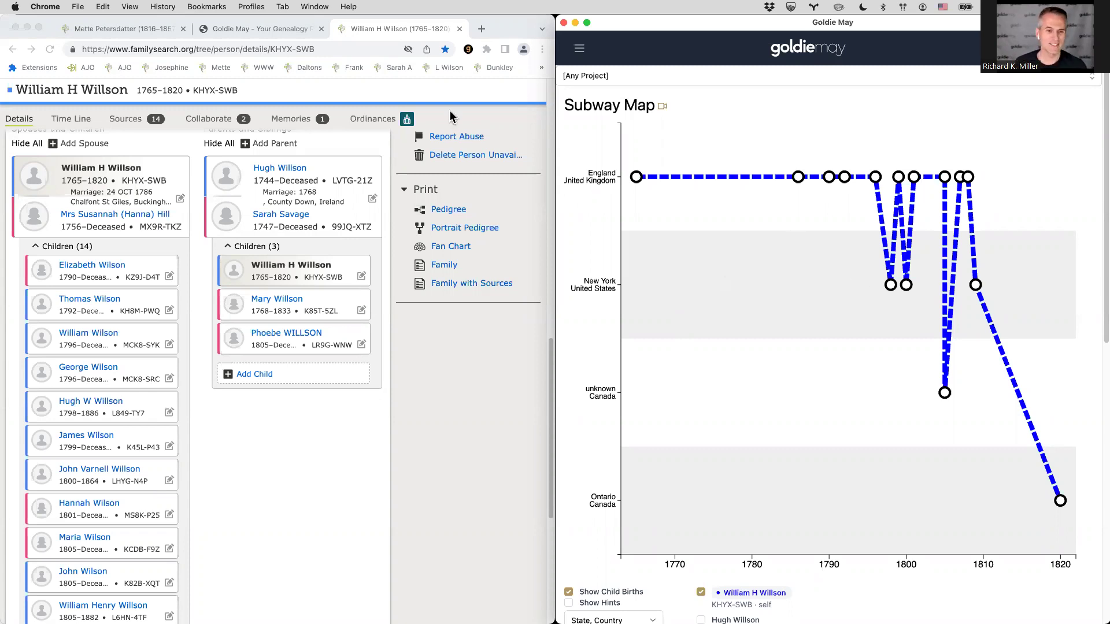
{"action": "left_click", "coordinate": [313, 67]}
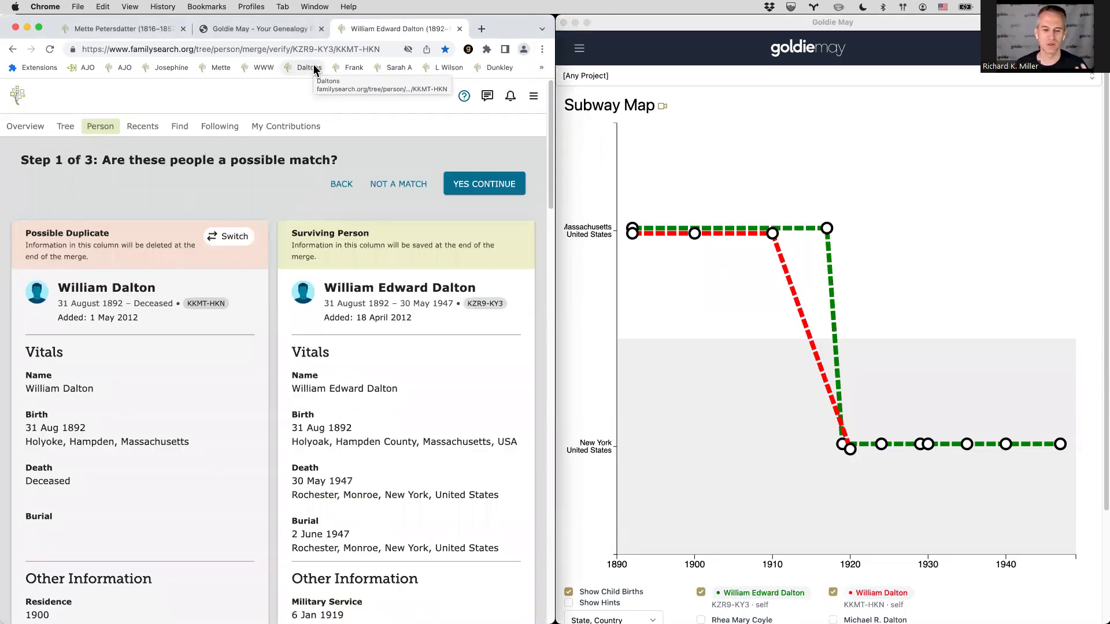
{"action": "scroll", "coordinate": [330, 269], "scroll_direction": "down", "scroll_amount": 2}
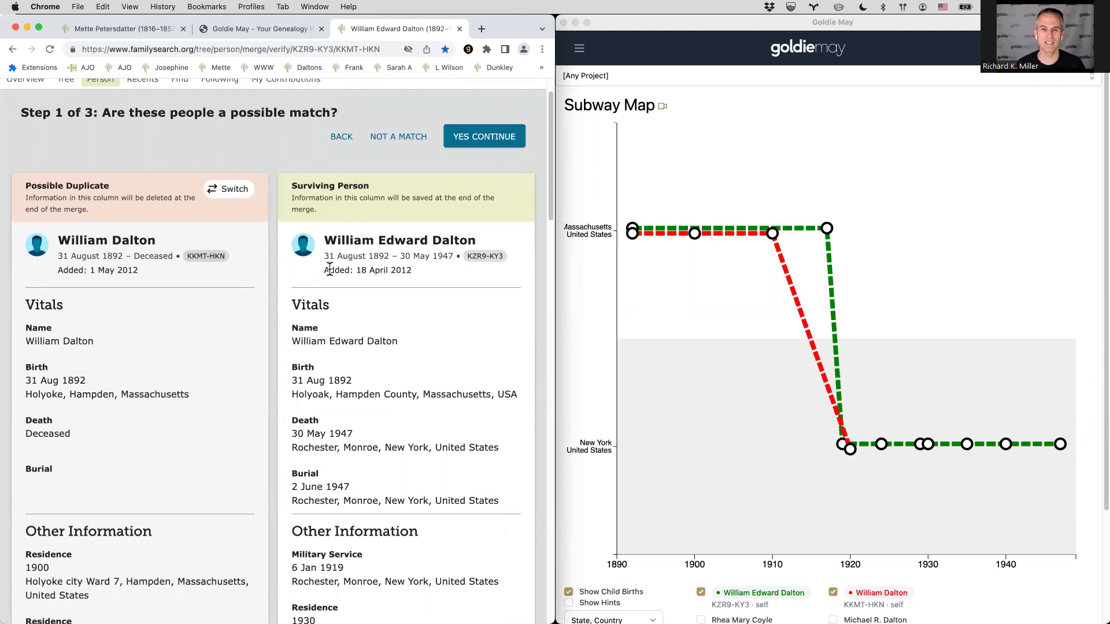
{"action": "left_click", "coordinate": [693, 300]}
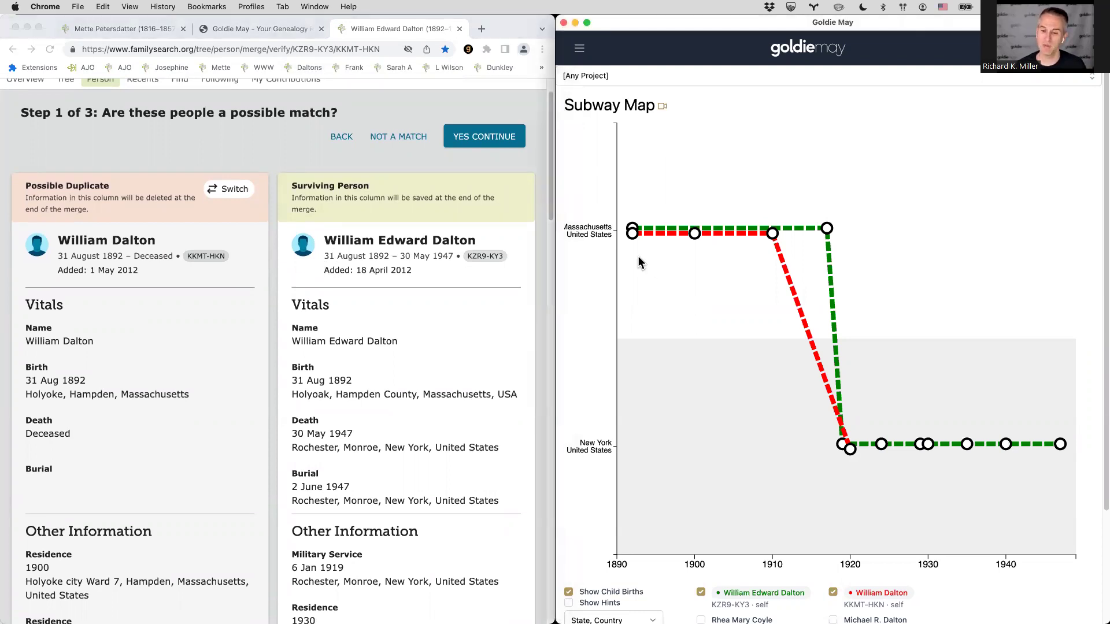
{"action": "mouse_move", "coordinate": [635, 241]}
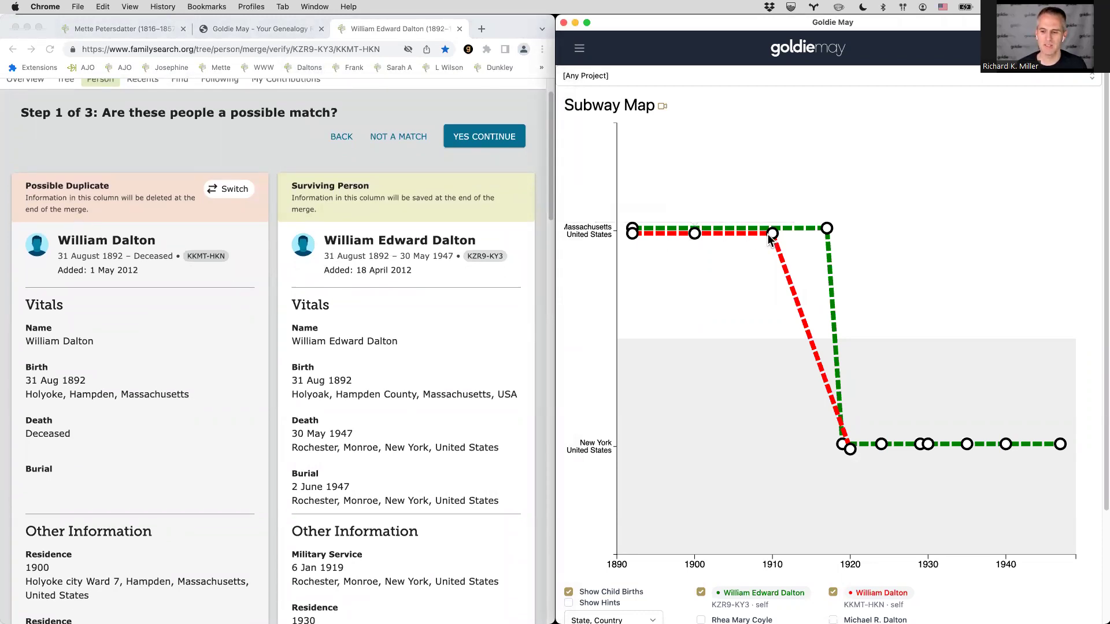
{"action": "mouse_move", "coordinate": [826, 233]}
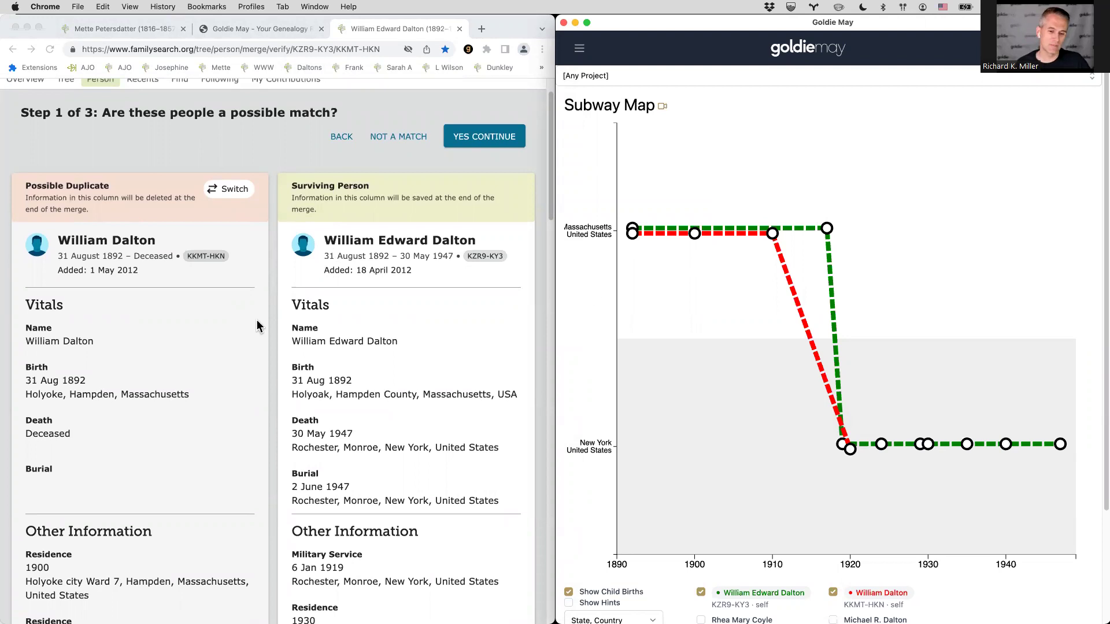
- Reload the William Dalton merge comparison, then open Frank Miller's 1930 census in the record linker
{"action": "scroll", "coordinate": [257, 321], "scroll_direction": "down", "scroll_amount": 10}
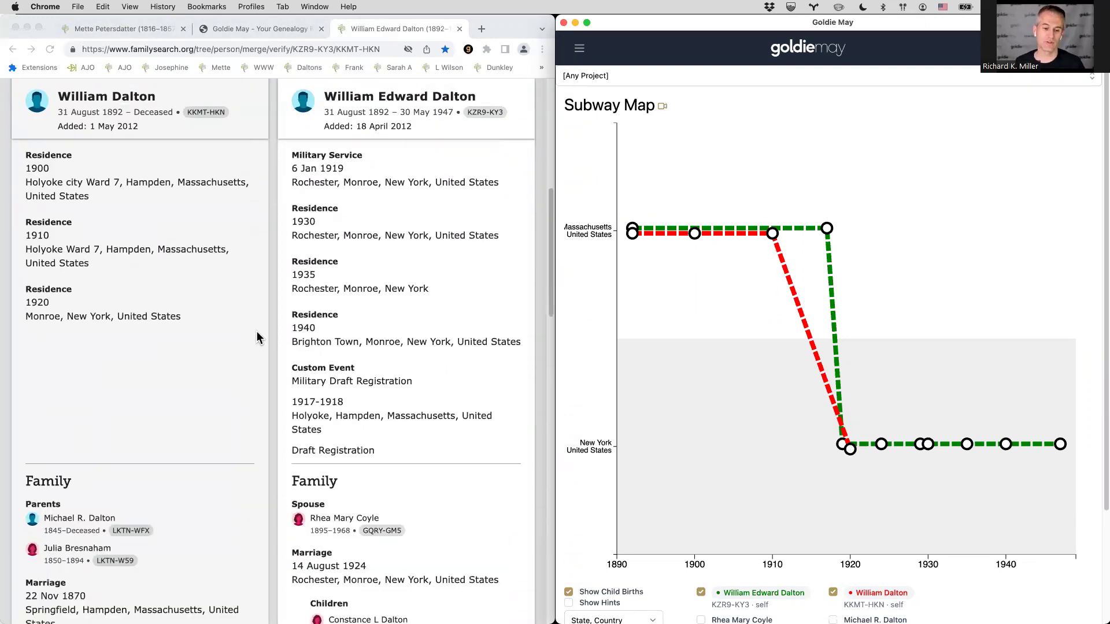
{"action": "scroll", "coordinate": [257, 331], "scroll_direction": "down", "scroll_amount": 4}
{"action": "scroll", "coordinate": [245, 329], "scroll_direction": "up", "scroll_amount": 15}
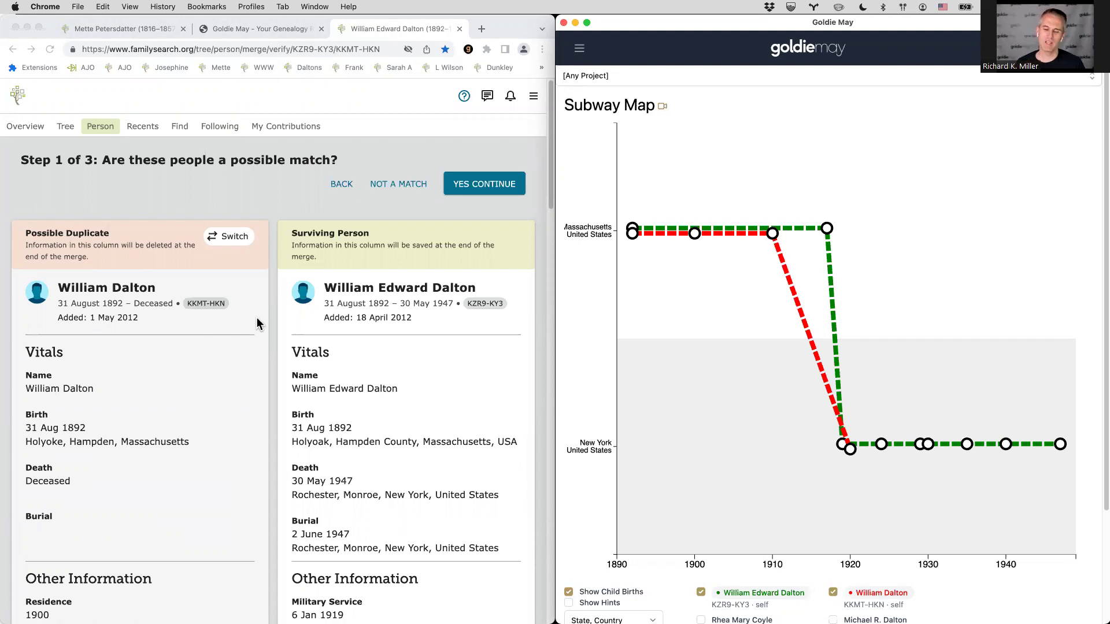
{"action": "left_click", "coordinate": [316, 69]}
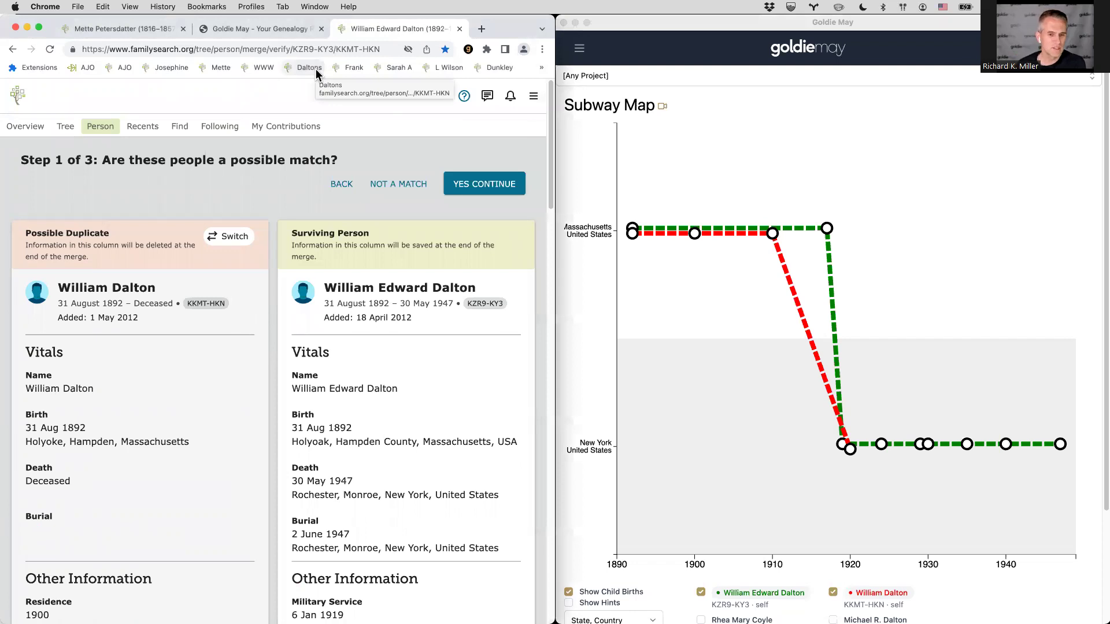
{"action": "left_click", "coordinate": [350, 67]}
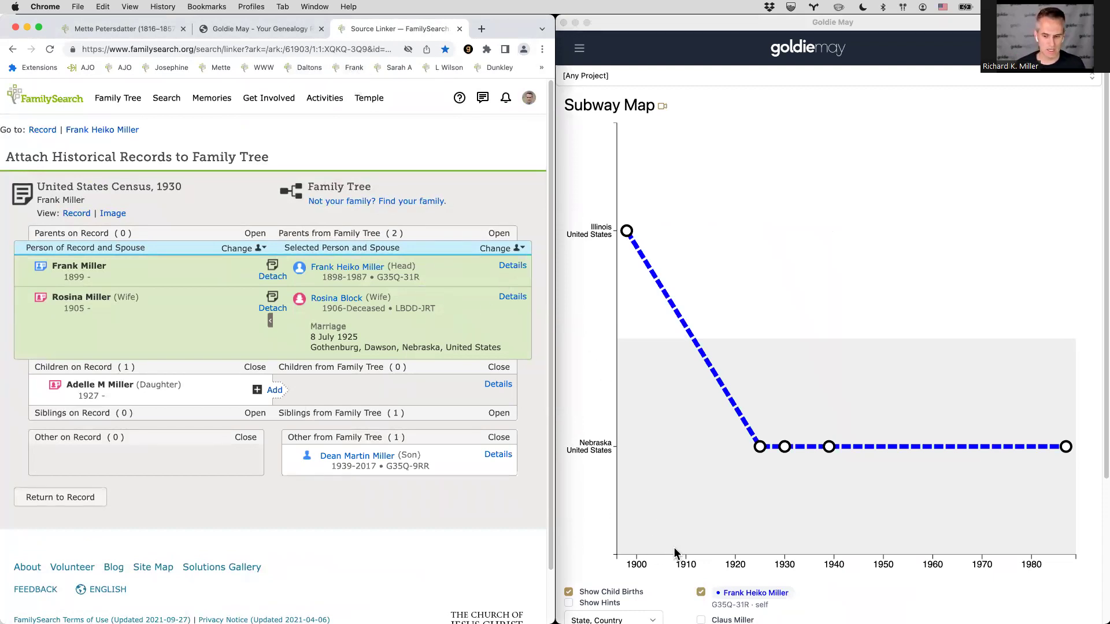
{"action": "left_click", "coordinate": [274, 277]}
{"action": "left_click", "coordinate": [152, 386]}
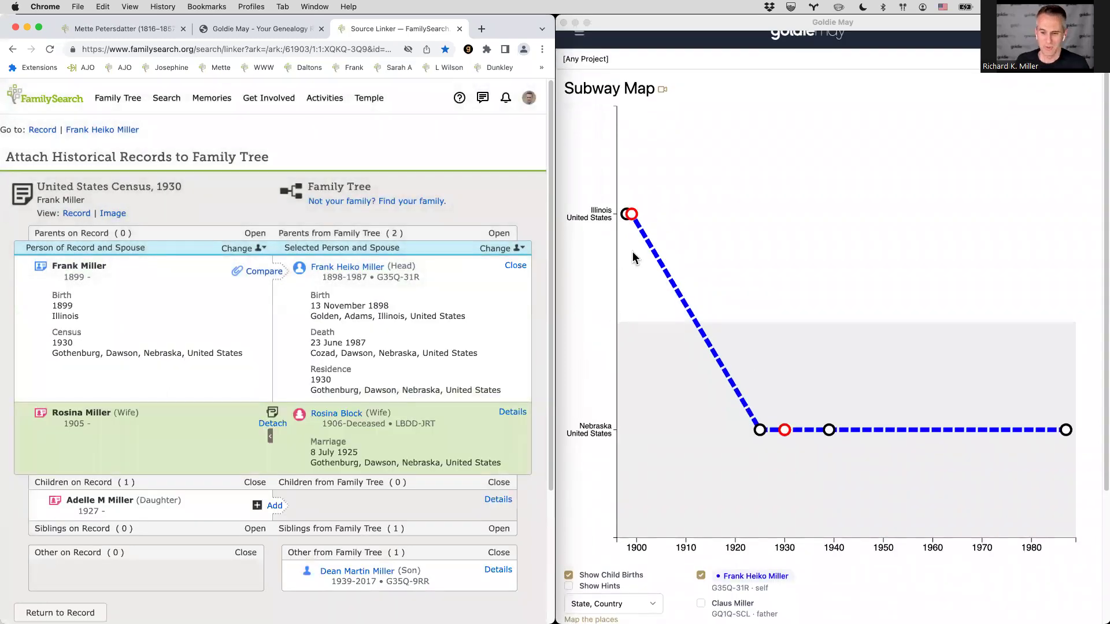
{"action": "left_click", "coordinate": [633, 222]}
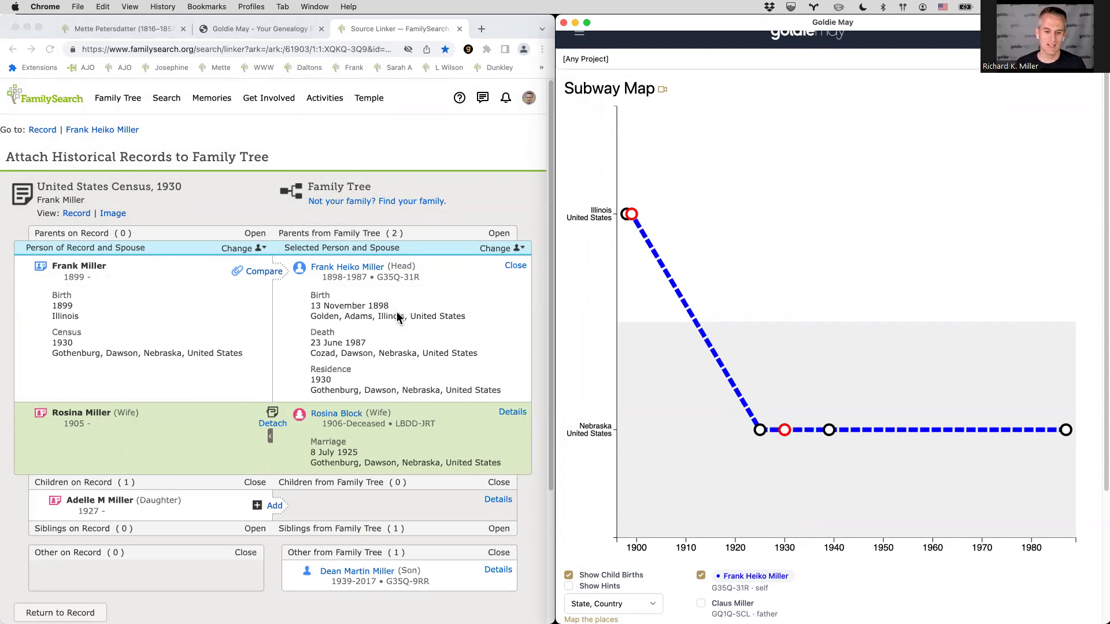
{"action": "mouse_move", "coordinate": [626, 219]}
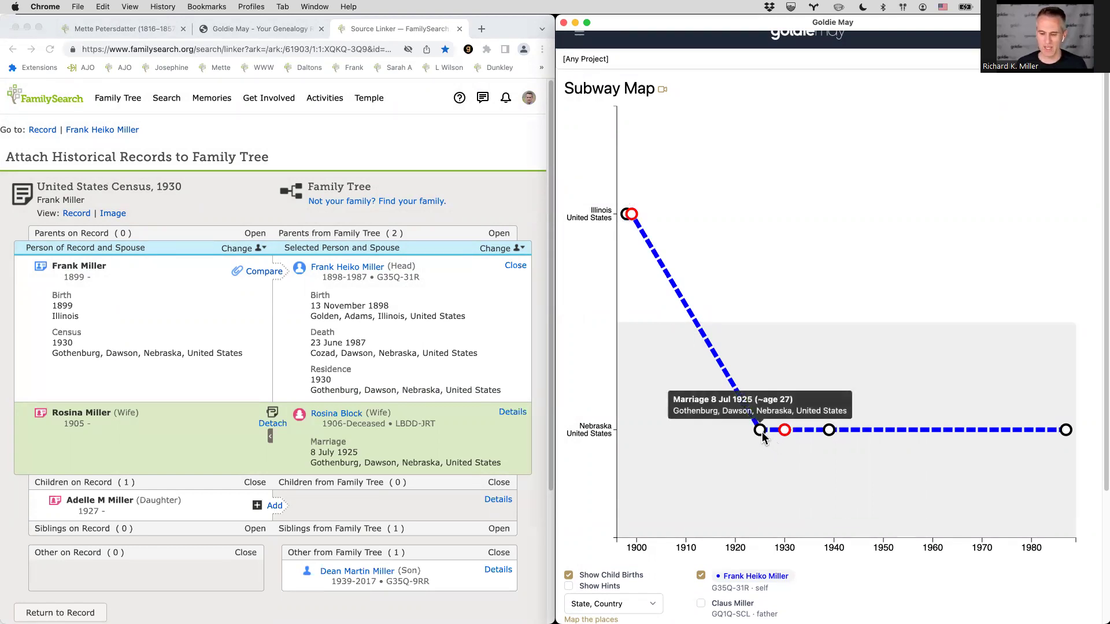
{"action": "mouse_move", "coordinate": [825, 441]}
{"action": "mouse_move", "coordinate": [762, 434]}
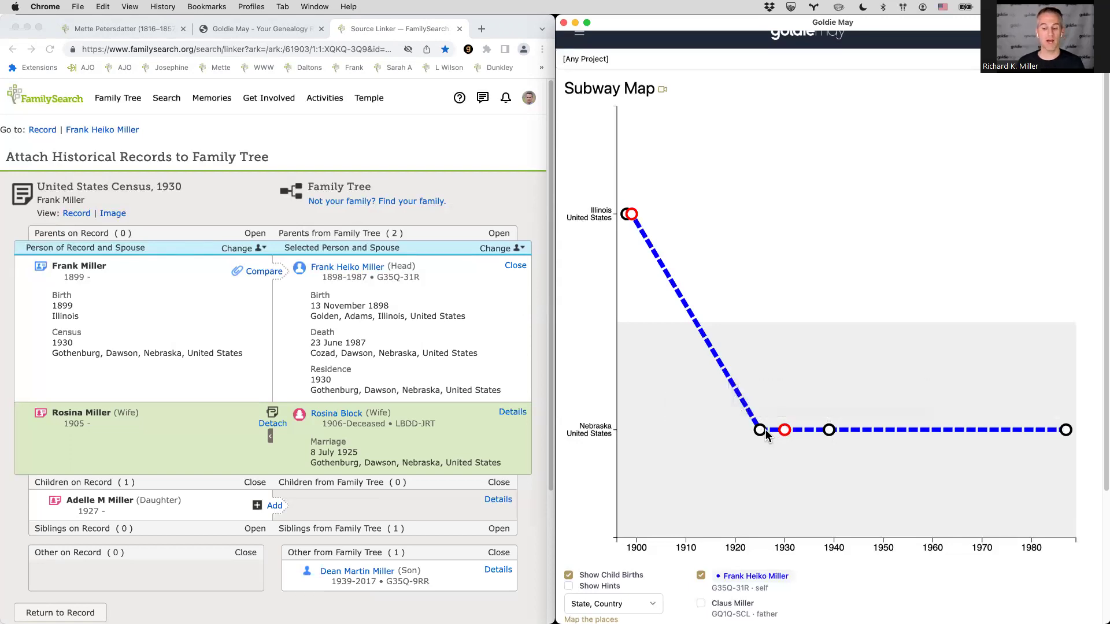
{"action": "mouse_move", "coordinate": [779, 432]}
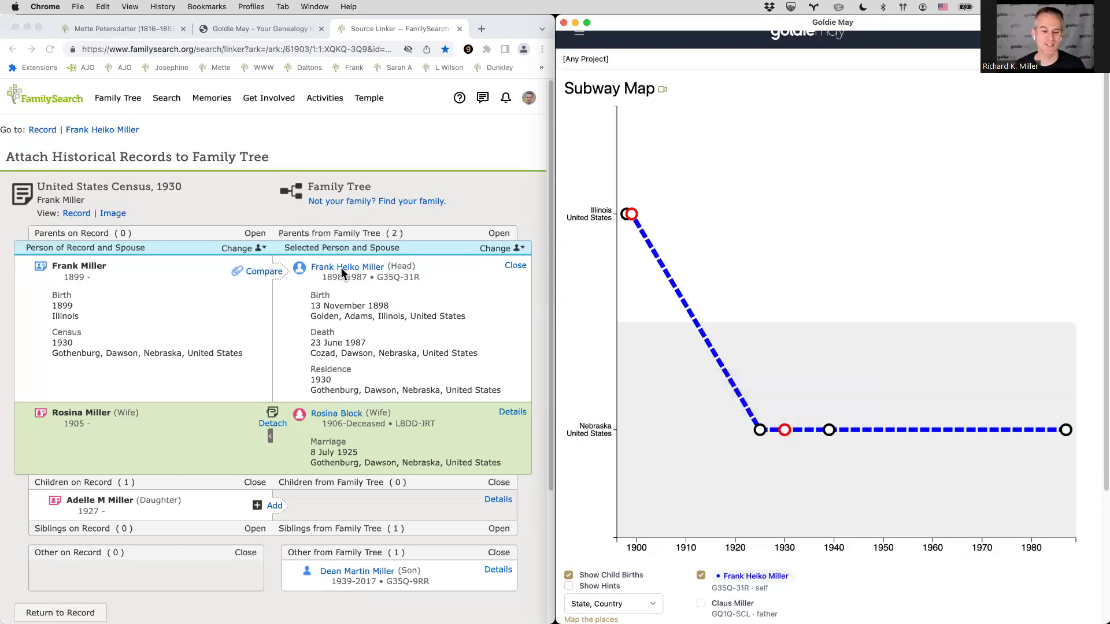
- Attach the 1930 census to Frank Heiko Miller and close the Source Linker tab
{"action": "left_click", "coordinate": [277, 277]}
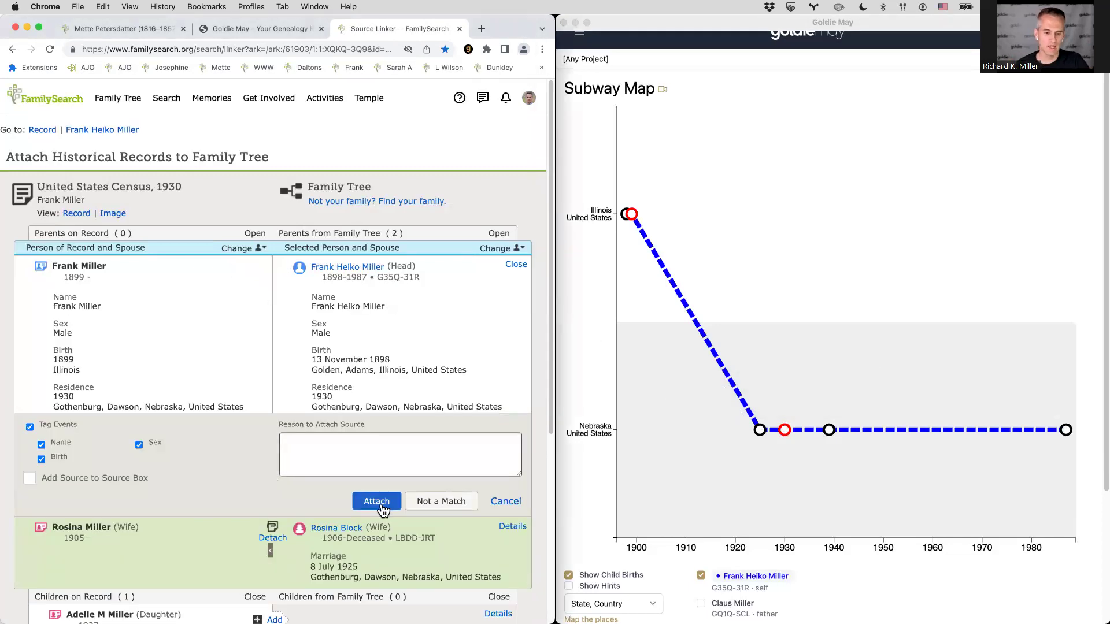
{"action": "left_click", "coordinate": [381, 506]}
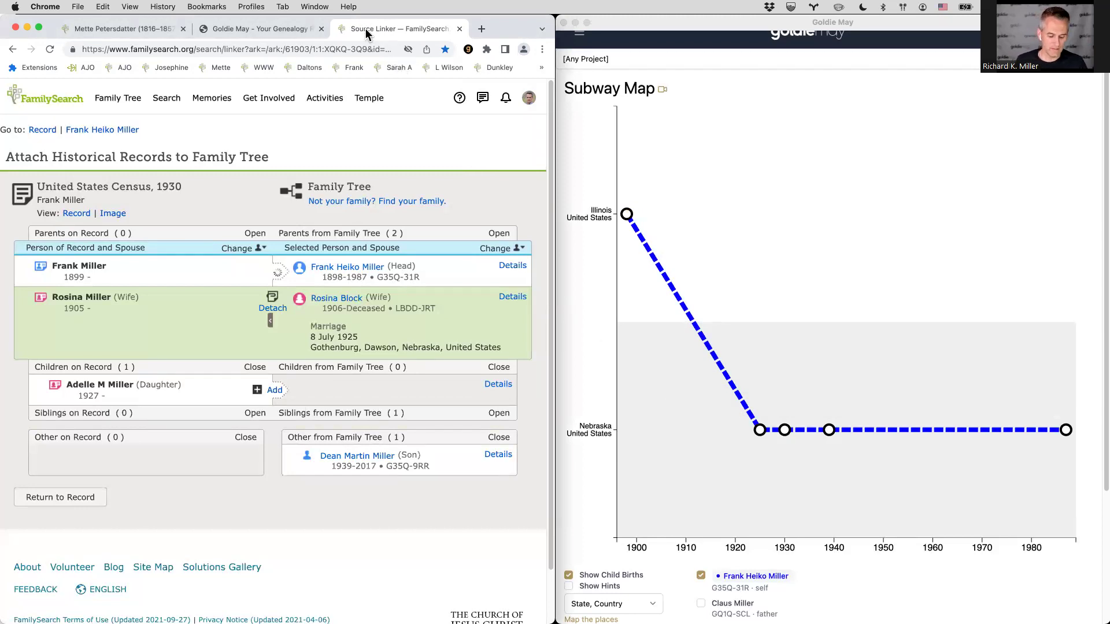
{"action": "key", "text": "super+w"}
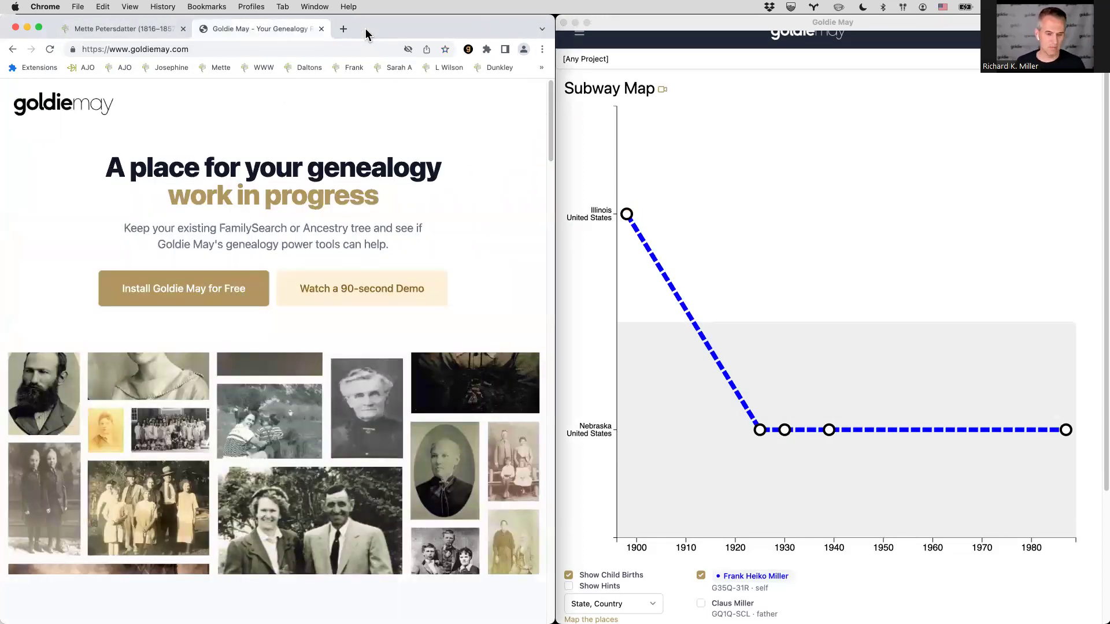
- Close the Goldie May homepage tab to view Mette Petersdatter's Vejle-to-Utah Subway Map
{"action": "key", "text": "super+w"}
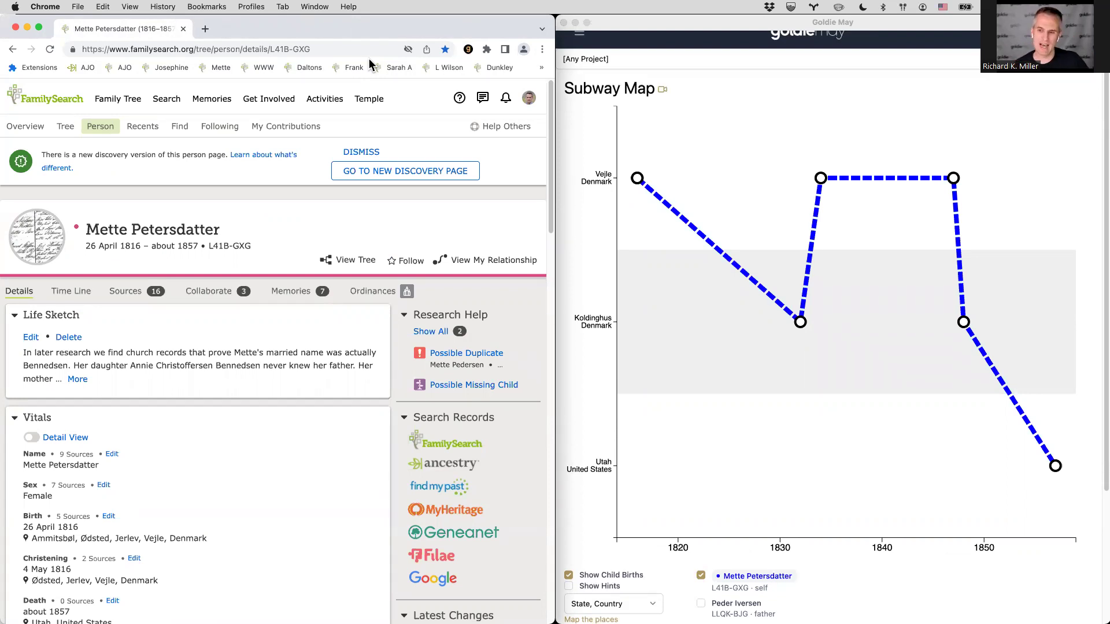
{"action": "scroll", "coordinate": [755, 191], "scroll_direction": "up", "scroll_amount": 2}
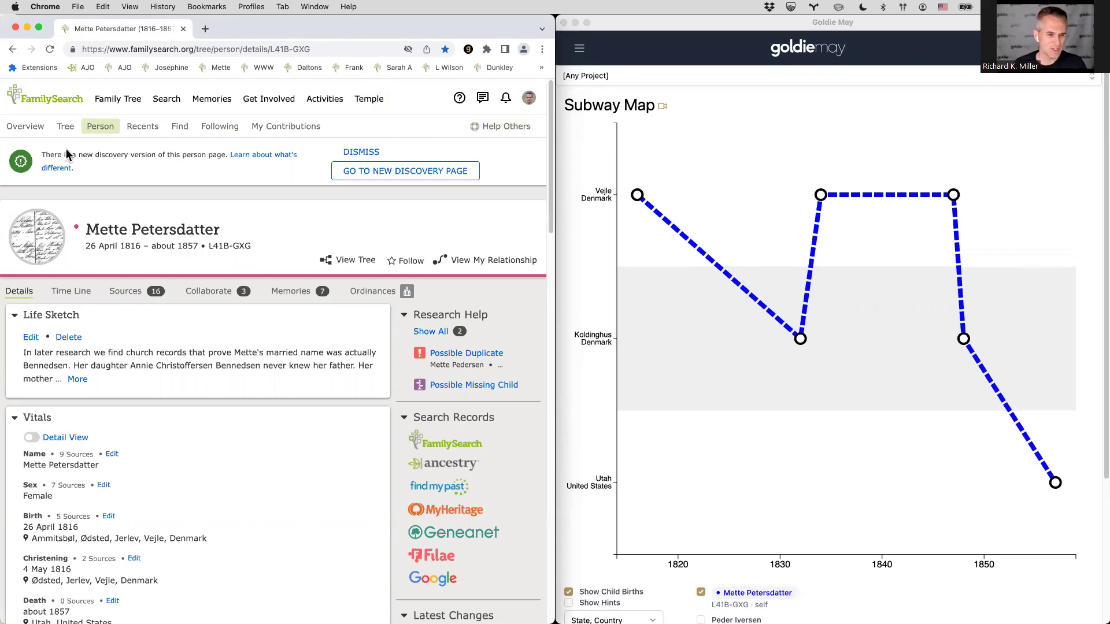
{"action": "left_click", "coordinate": [69, 132]}
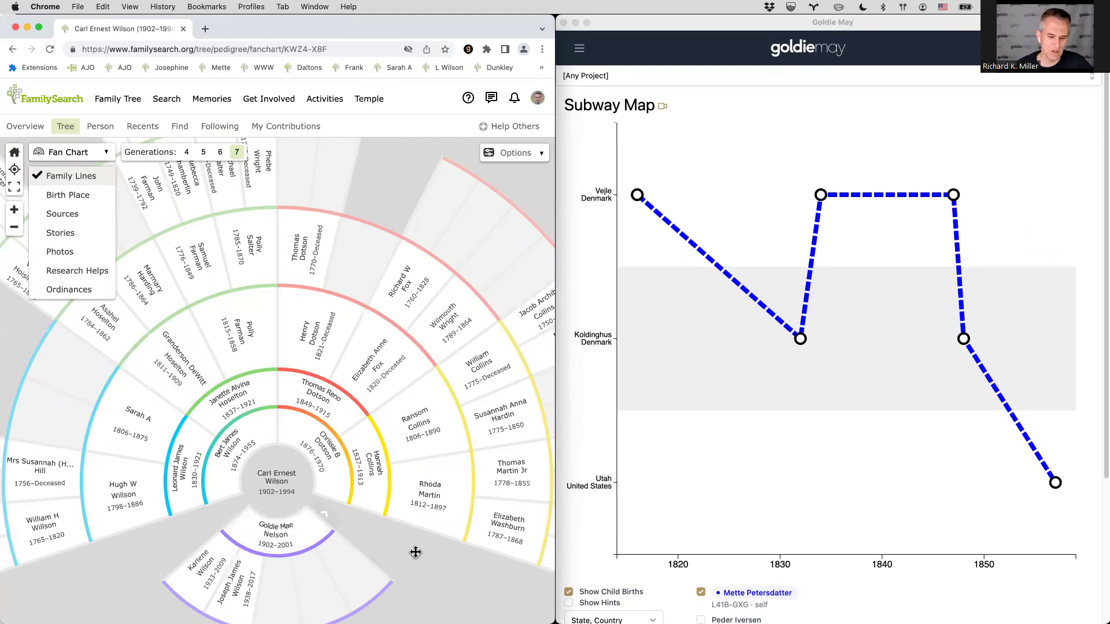
{"action": "left_click_drag", "start_coordinate": [421, 554], "coordinate": [405, 498]}
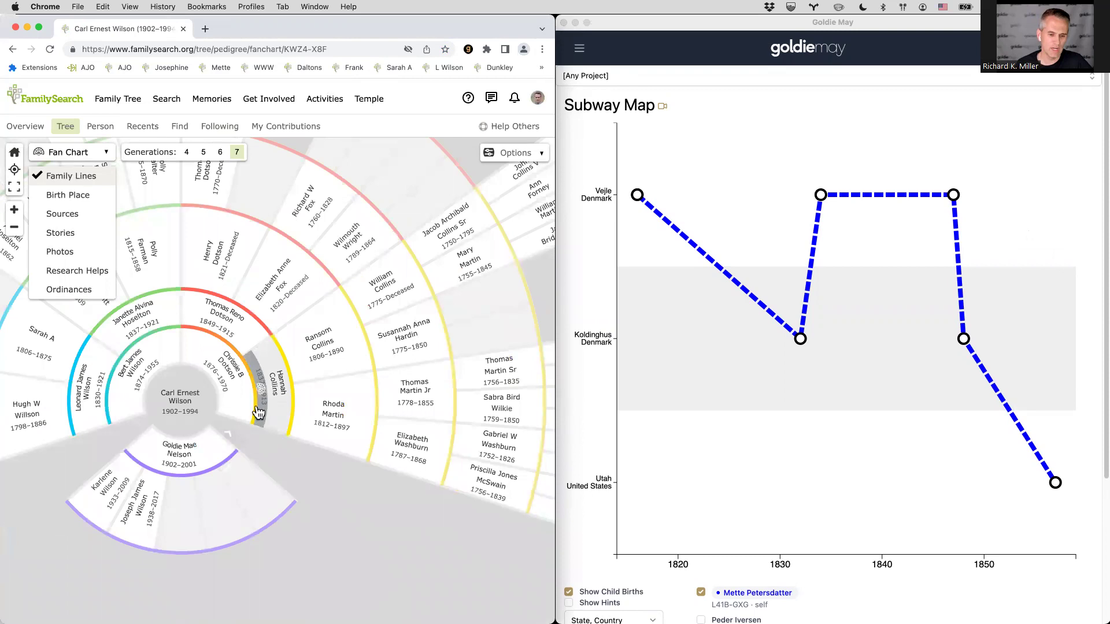
{"action": "left_click", "coordinate": [234, 374]}
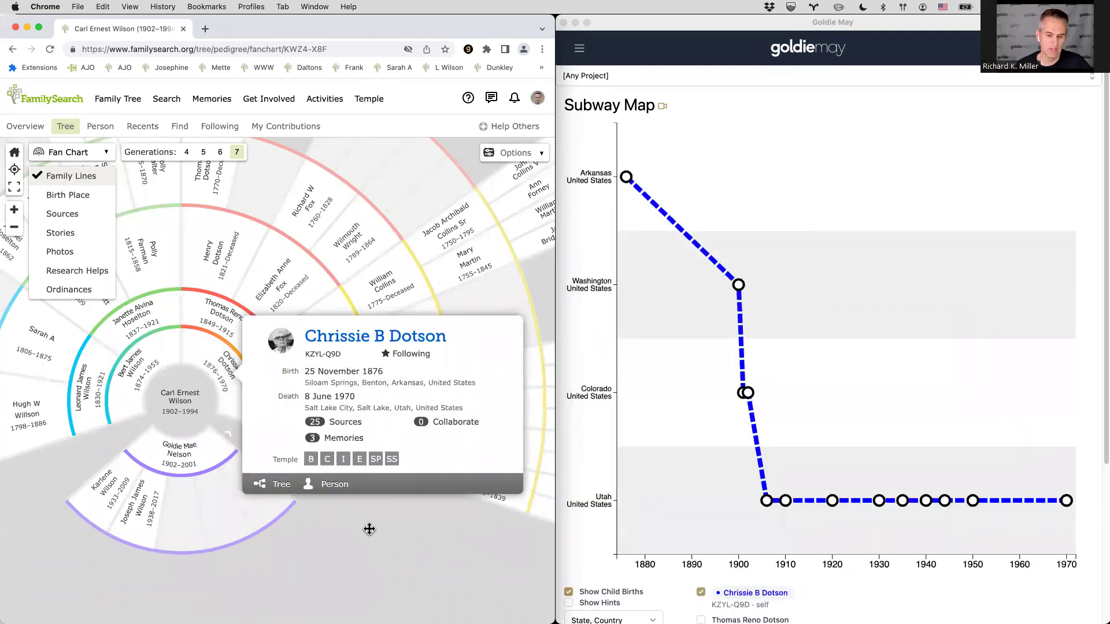
{"action": "left_click", "coordinate": [386, 534]}
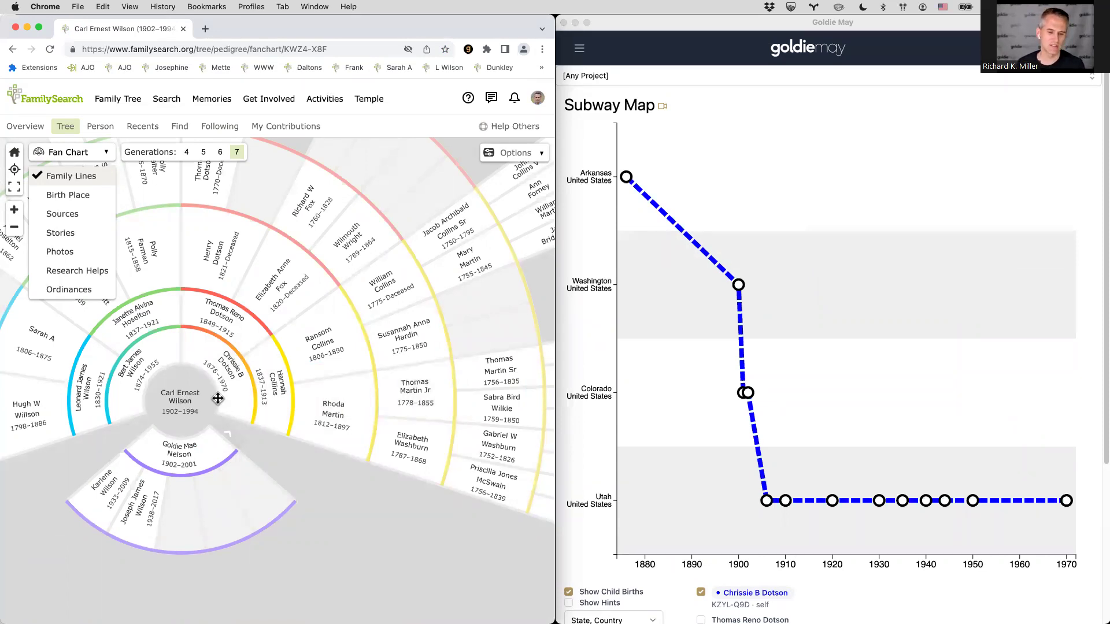
- Load Hannah Collins' moves, North Carolina 1837 to Washington 1913, into the Subway Map
{"action": "left_click", "coordinate": [274, 383]}
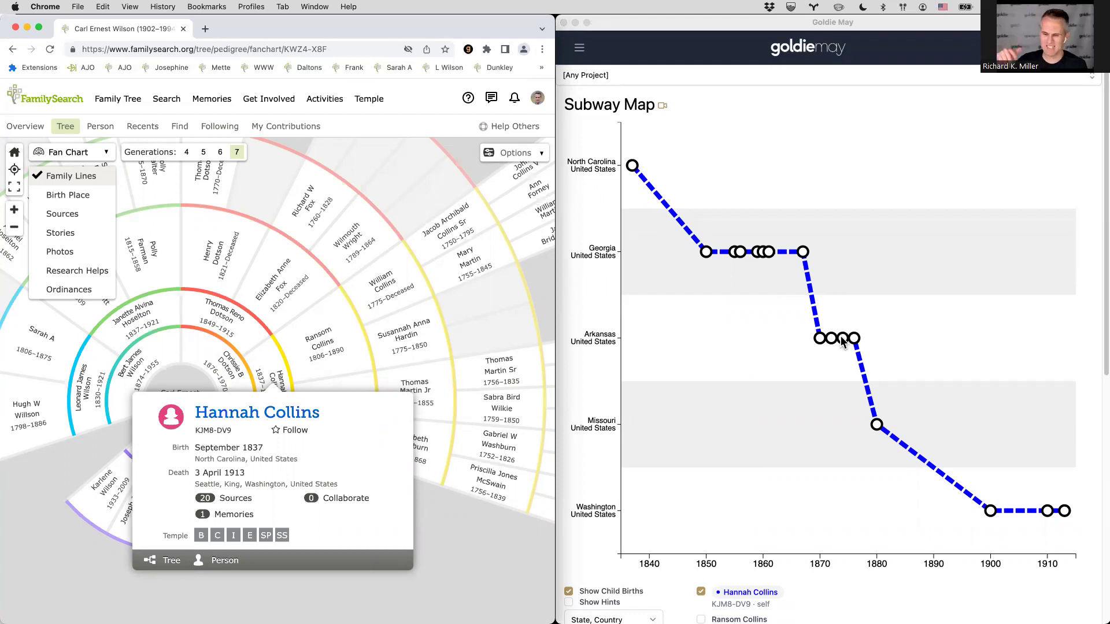
{"action": "left_click", "coordinate": [605, 197]}
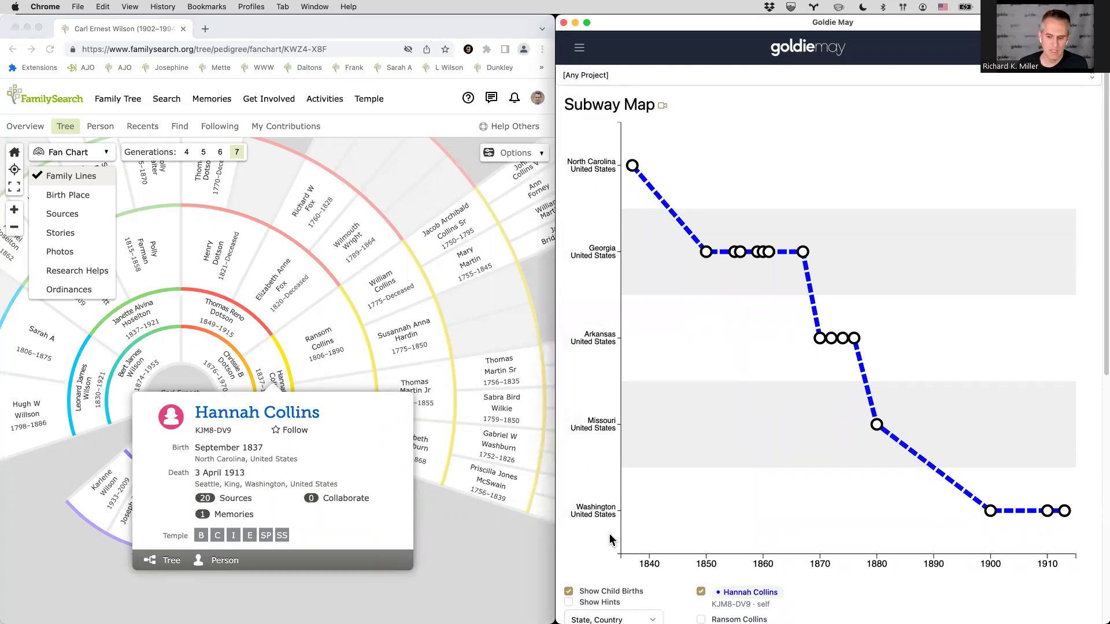
{"action": "scroll", "coordinate": [605, 542], "scroll_direction": "down", "scroll_amount": 2}
{"action": "mouse_move", "coordinate": [596, 473]}
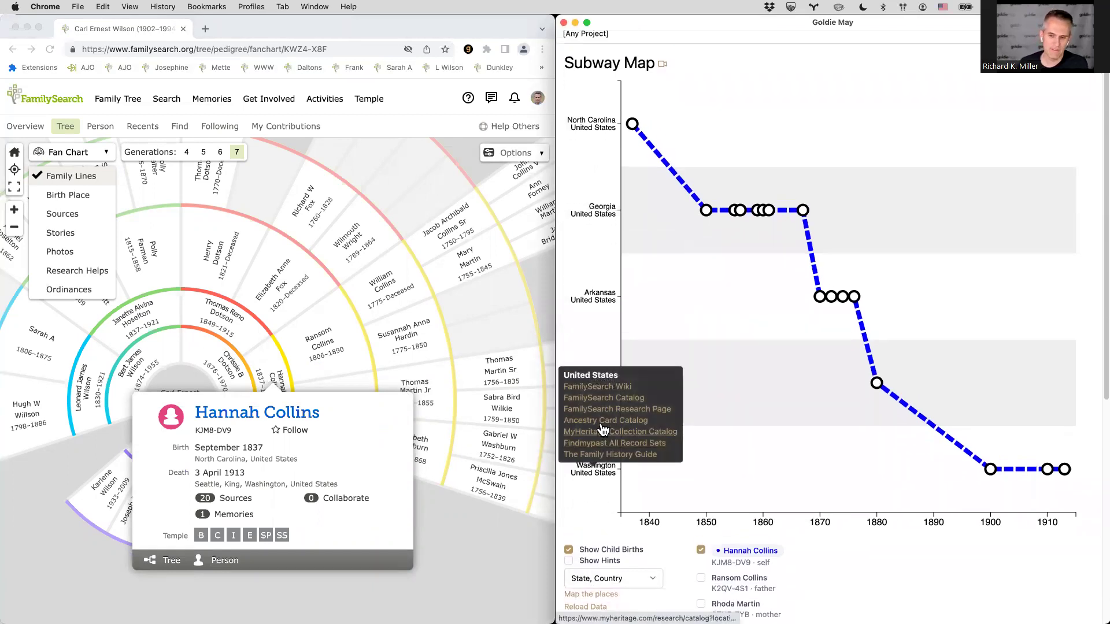
{"action": "scroll", "coordinate": [642, 301], "scroll_direction": "up", "scroll_amount": 1}
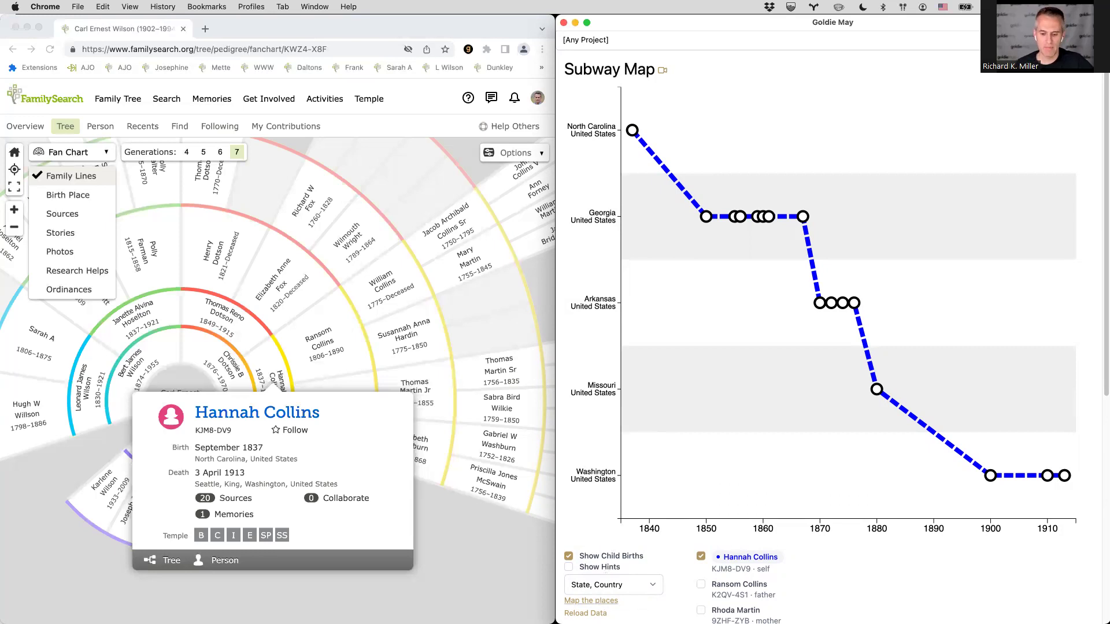
{"action": "left_click", "coordinate": [591, 602]}
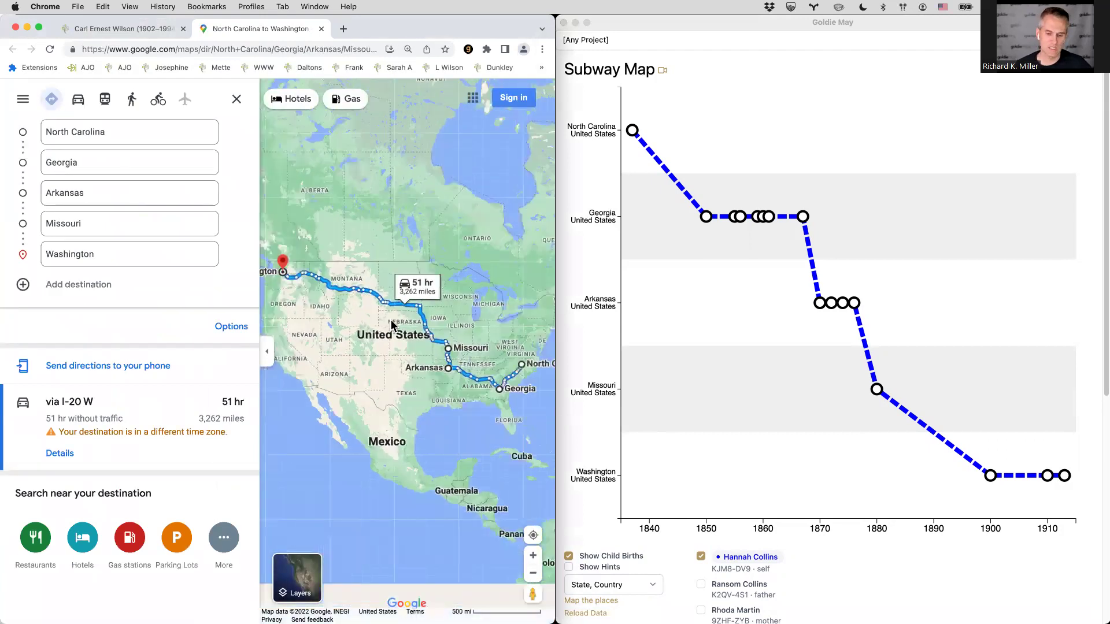
{"action": "mouse_move", "coordinate": [492, 363]}
{"action": "scroll", "coordinate": [494, 365], "scroll_direction": "up", "scroll_amount": 2}
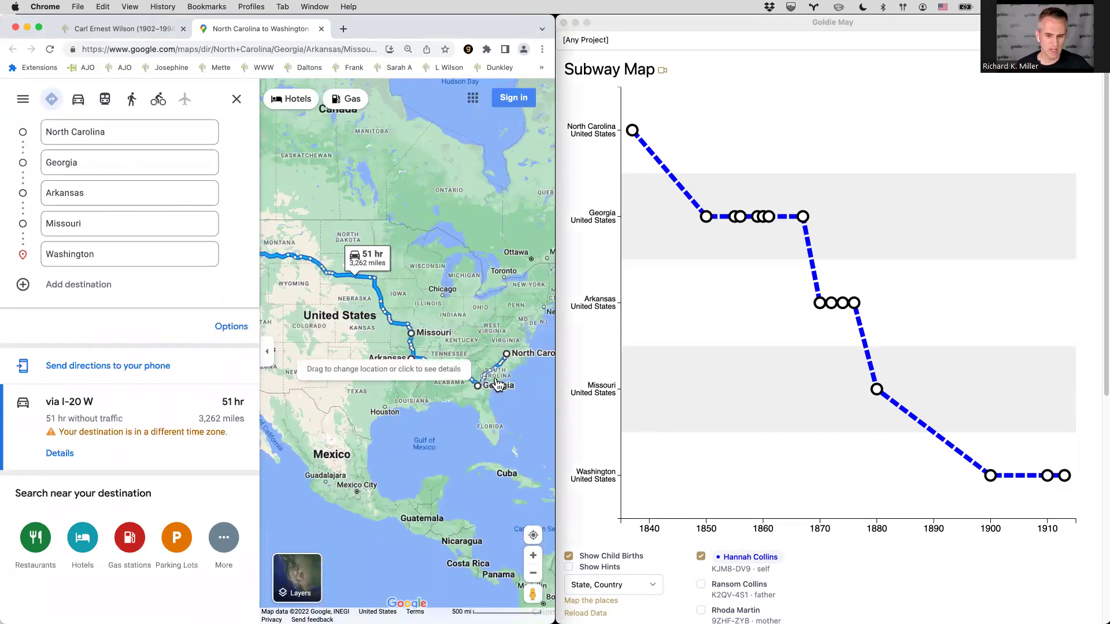
{"action": "left_click_drag", "start_coordinate": [382, 322], "coordinate": [409, 325]}
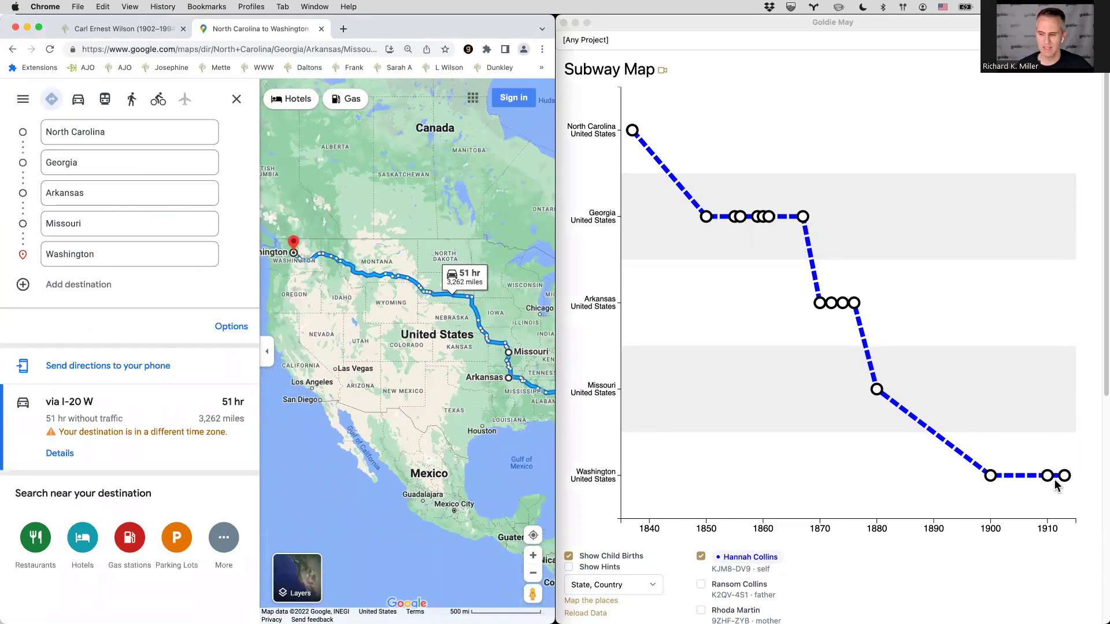
{"action": "left_click", "coordinate": [322, 28]}
{"action": "left_click", "coordinate": [707, 269]}
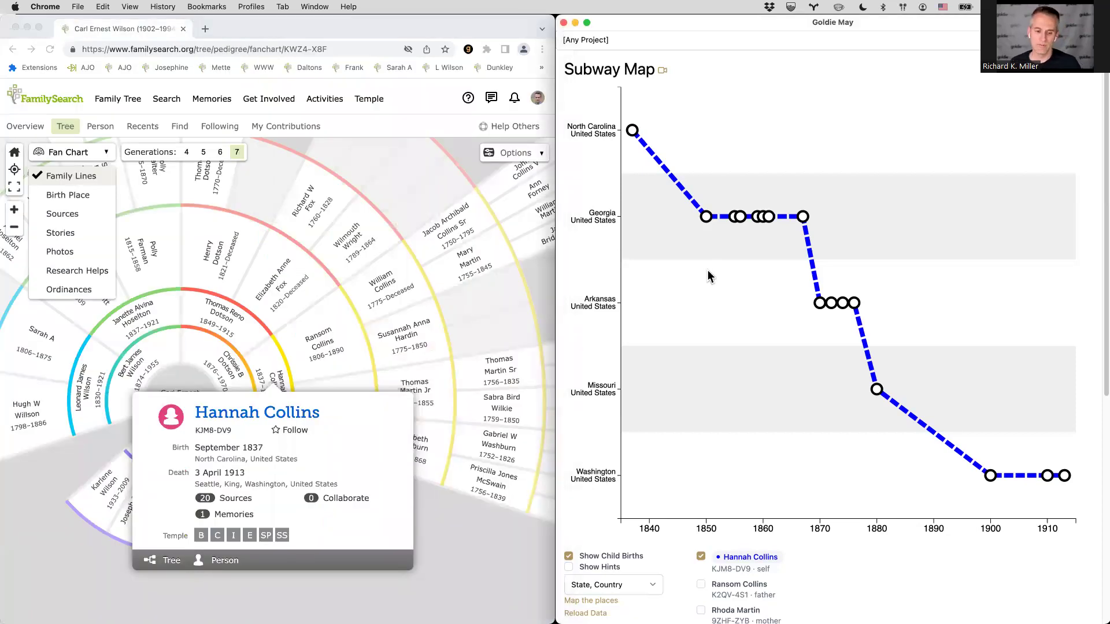
{"action": "left_click", "coordinate": [486, 522]}
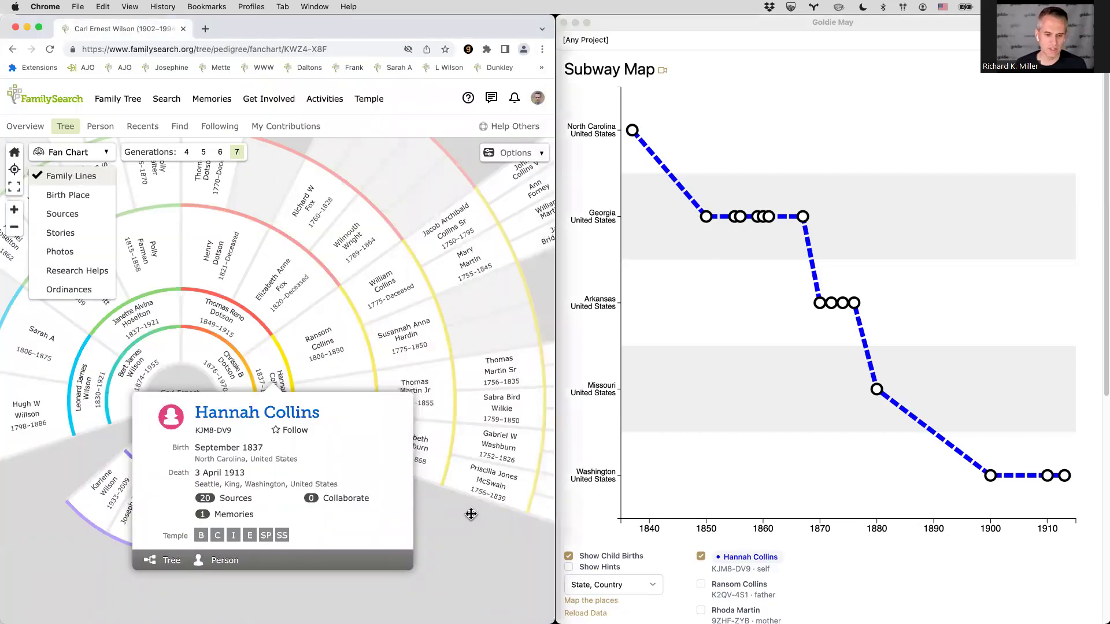
{"action": "left_click", "coordinate": [465, 507]}
{"action": "left_click", "coordinate": [344, 410]}
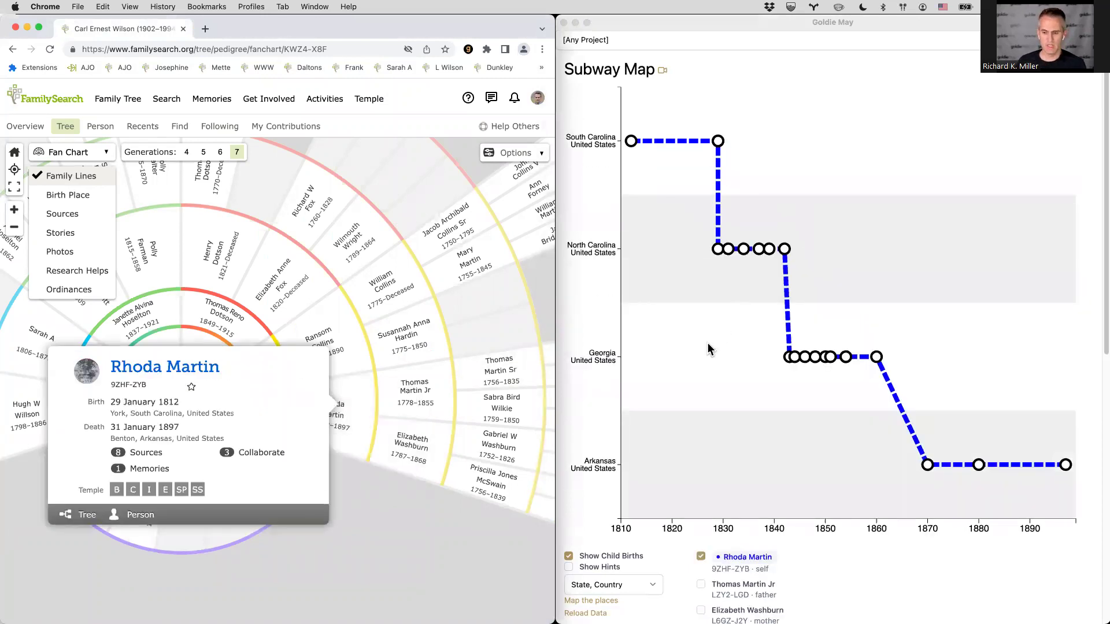
{"action": "scroll", "coordinate": [643, 445], "scroll_direction": "down", "scroll_amount": 2}
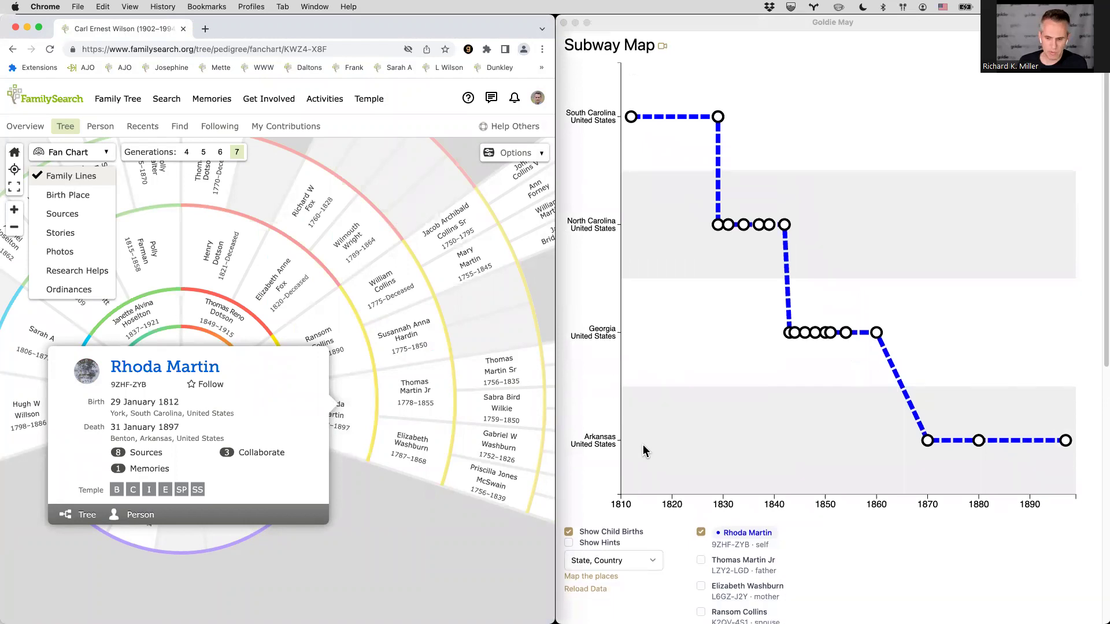
{"action": "left_click", "coordinate": [600, 530]}
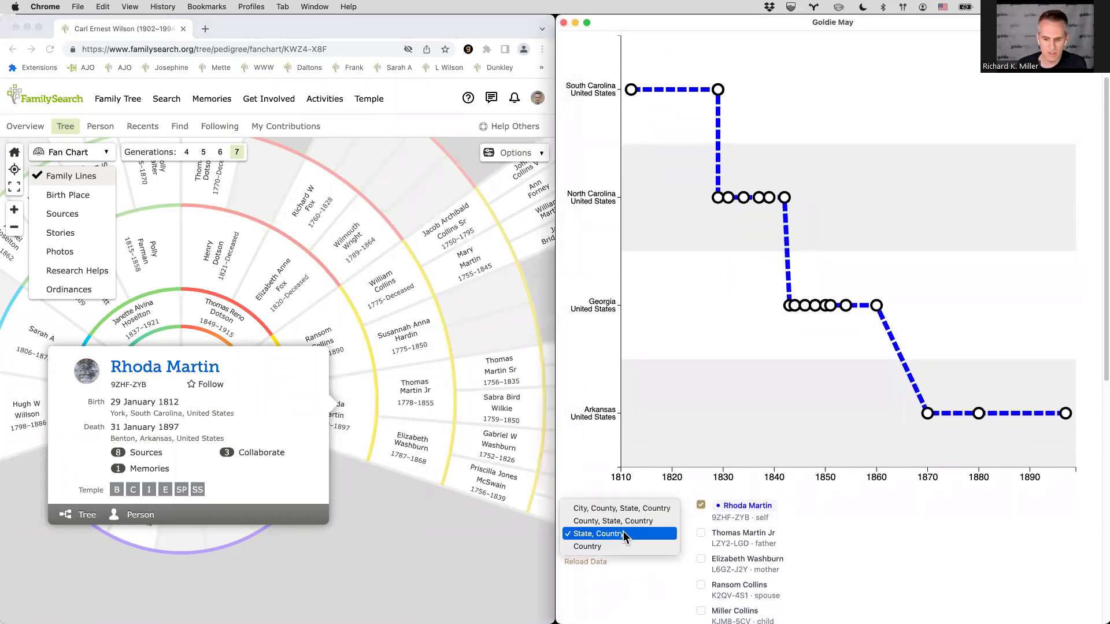
{"action": "left_click", "coordinate": [625, 522]}
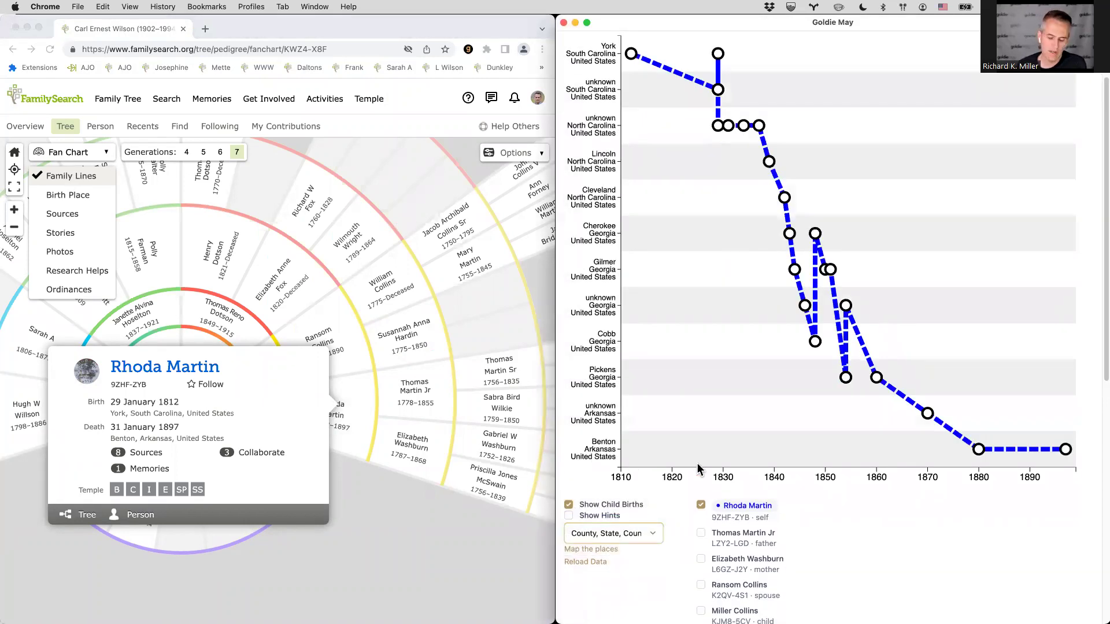
{"action": "left_click", "coordinate": [605, 533]}
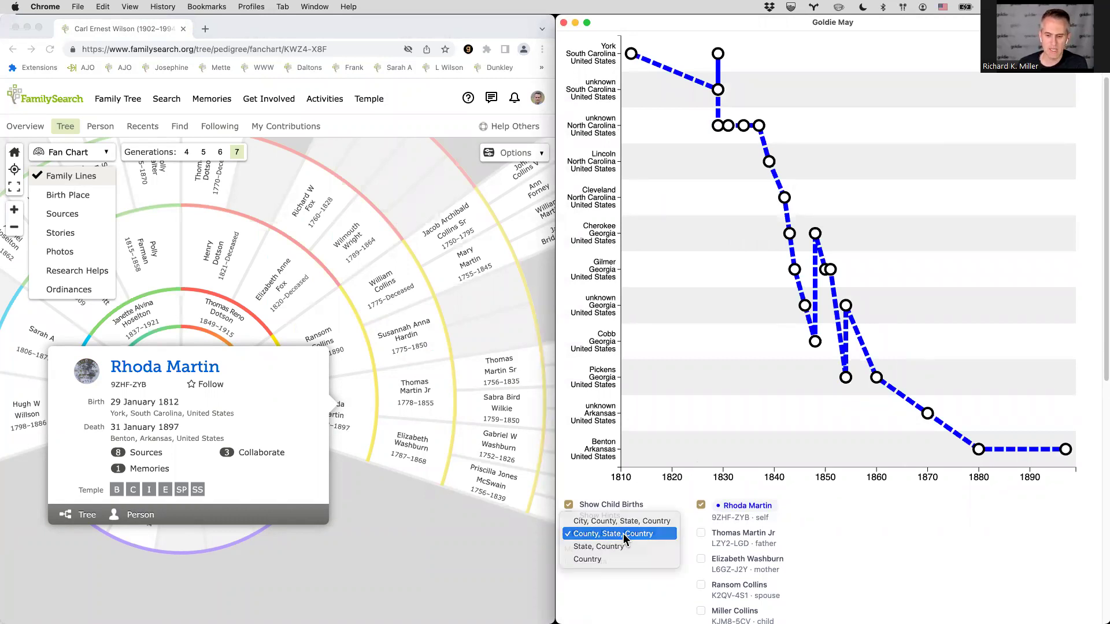
{"action": "left_click", "coordinate": [625, 533]}
{"action": "scroll", "coordinate": [679, 363], "scroll_direction": "up", "scroll_amount": 2}
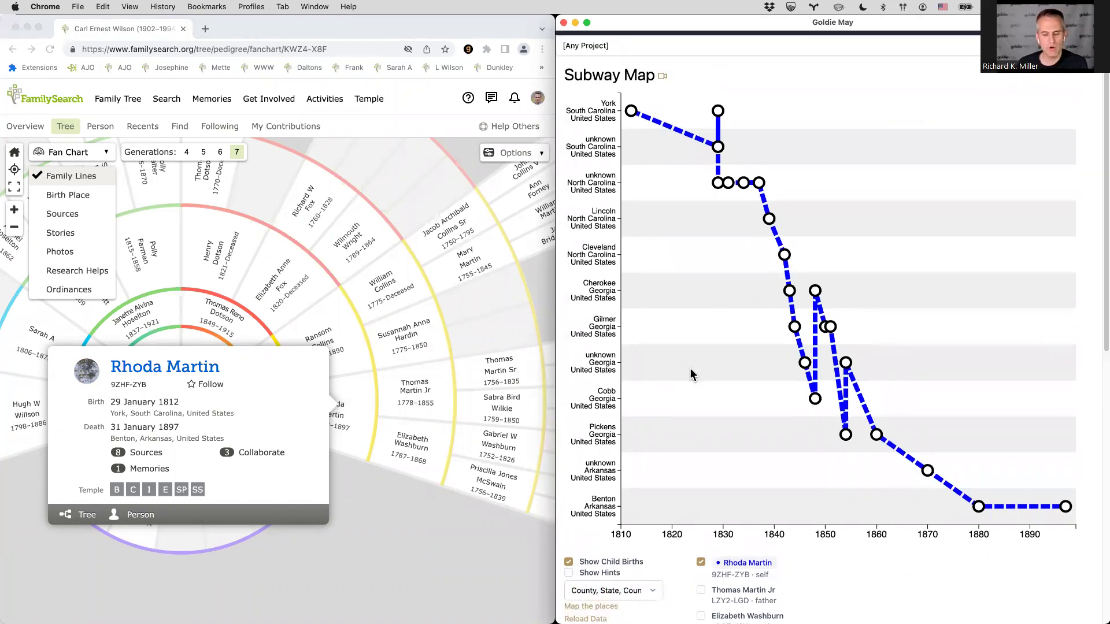
{"action": "mouse_move", "coordinate": [787, 293]}
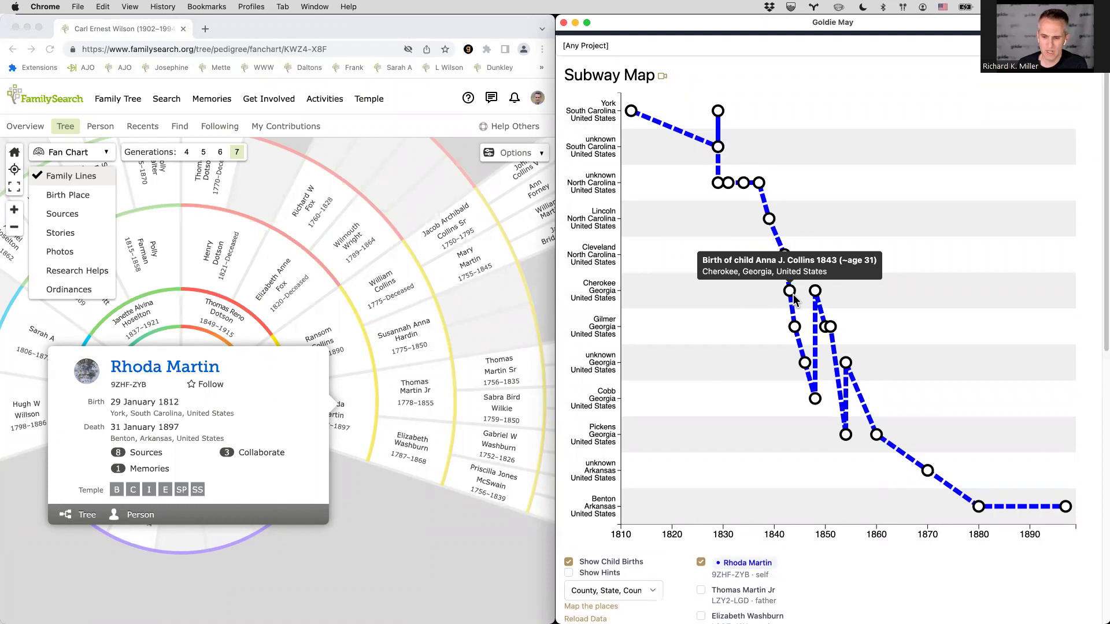
{"action": "mouse_move", "coordinate": [806, 366]}
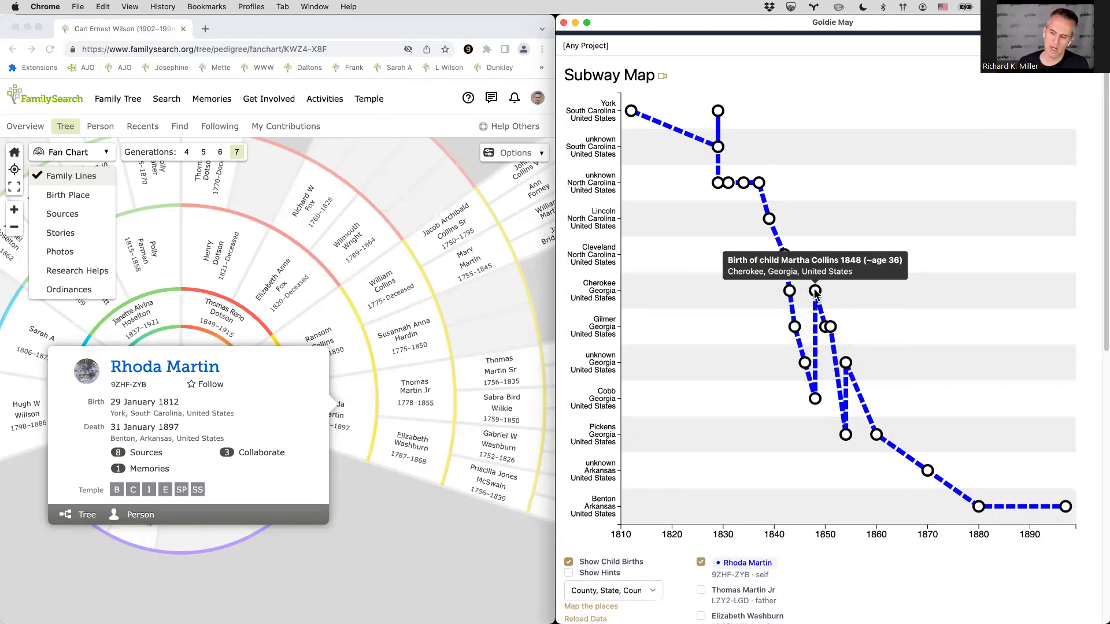
{"action": "mouse_move", "coordinate": [821, 328]}
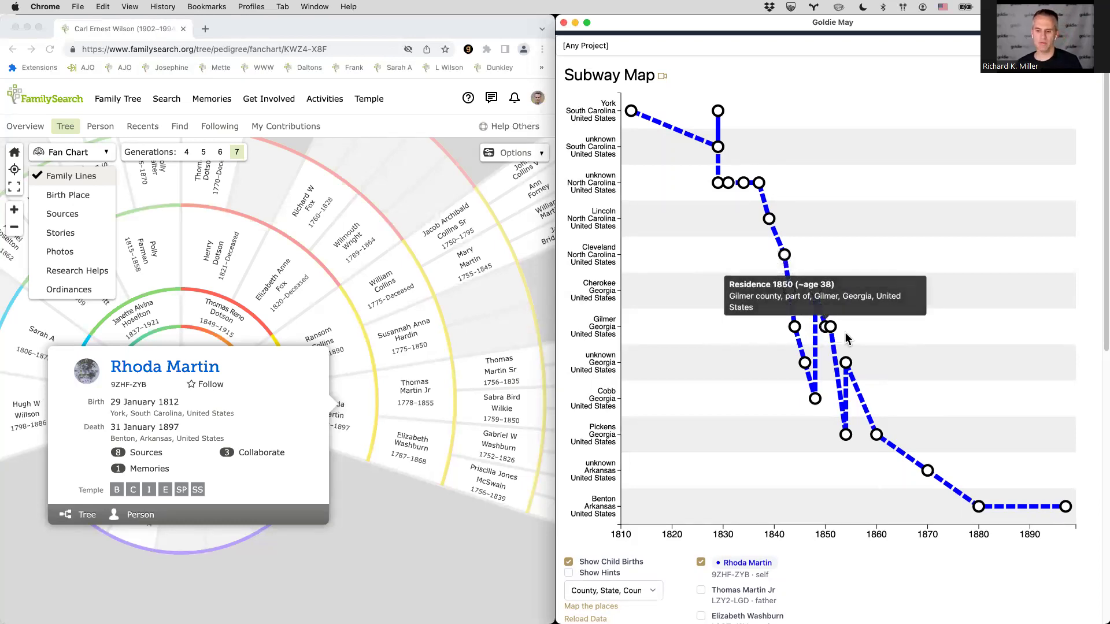
{"action": "mouse_move", "coordinate": [848, 437]}
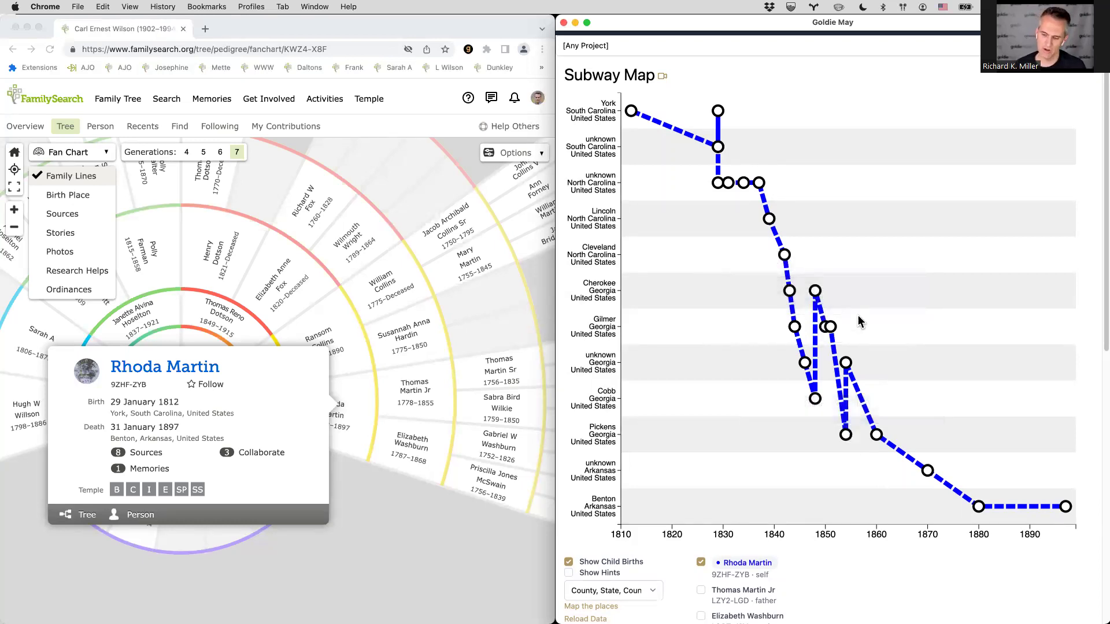
{"action": "scroll", "coordinate": [607, 582], "scroll_direction": "down", "scroll_amount": 2}
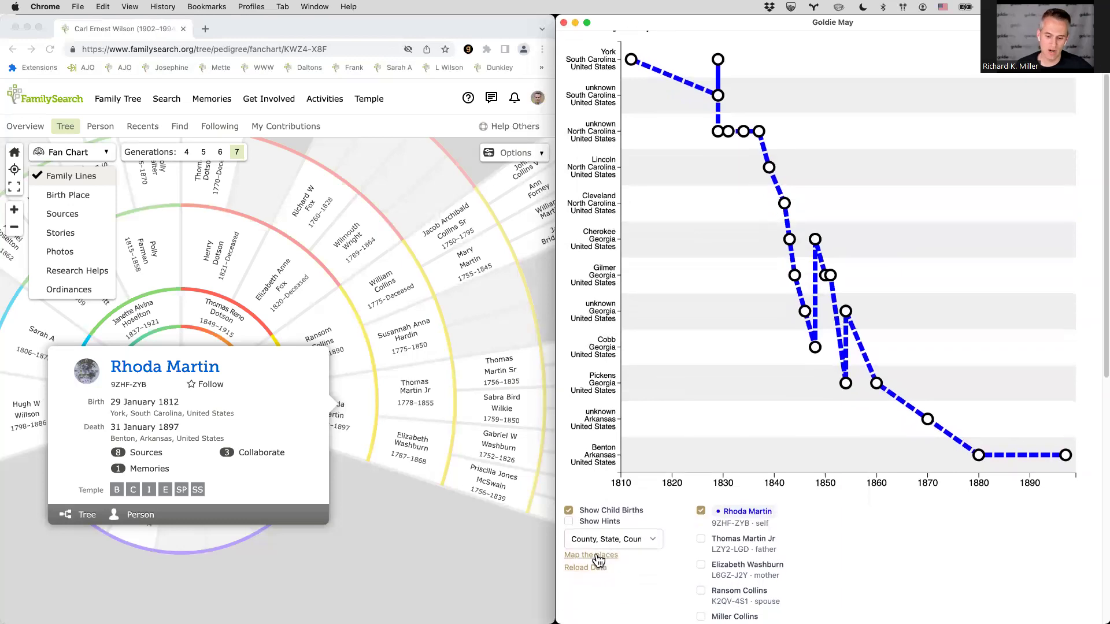
{"action": "left_click", "coordinate": [592, 556]}
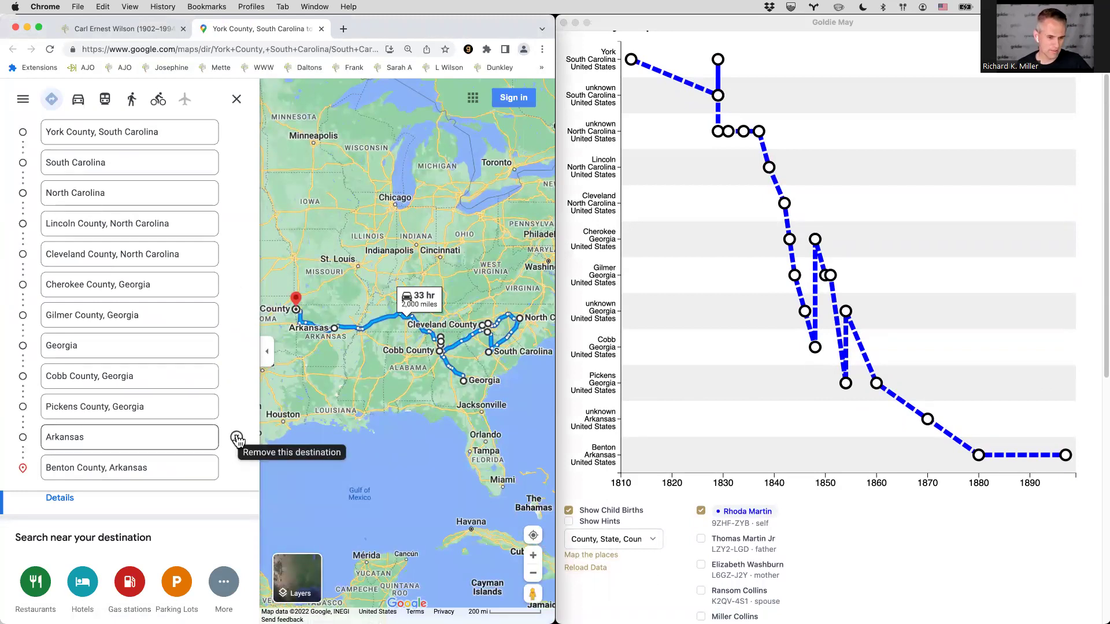
{"action": "left_click", "coordinate": [237, 439]}
{"action": "left_click", "coordinate": [236, 346]}
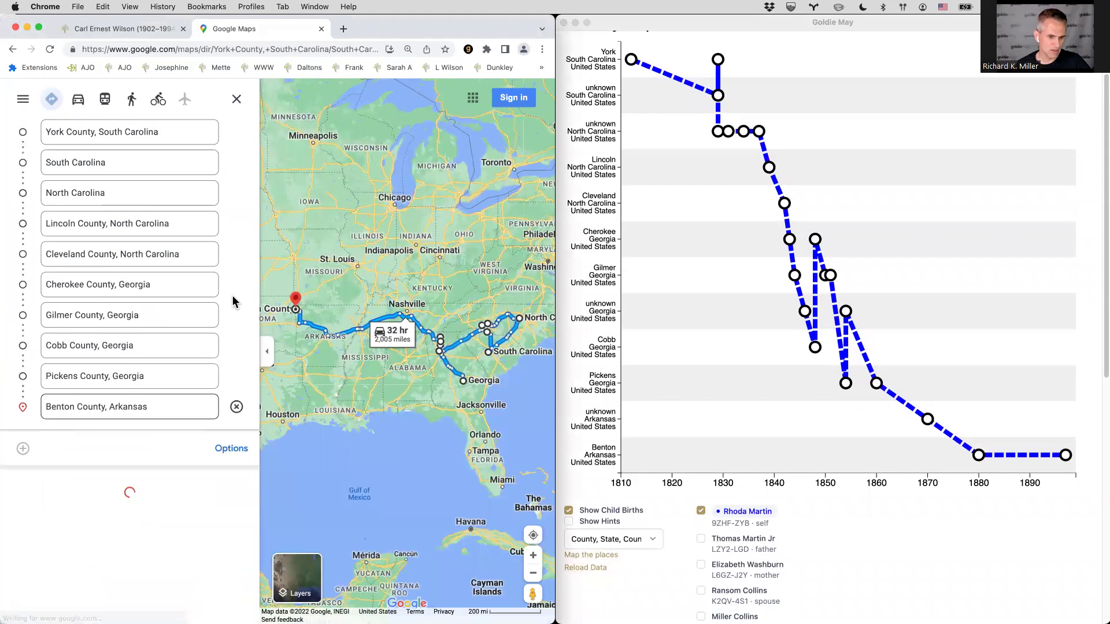
{"action": "left_click", "coordinate": [236, 224]}
{"action": "left_click", "coordinate": [236, 224]}
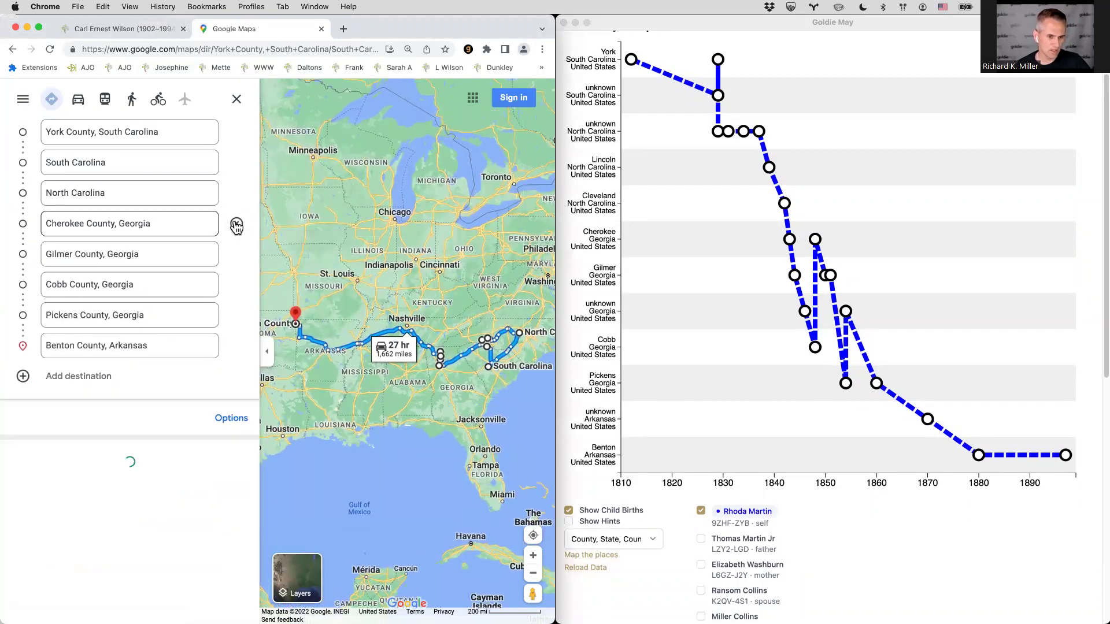
{"action": "left_click", "coordinate": [236, 346]}
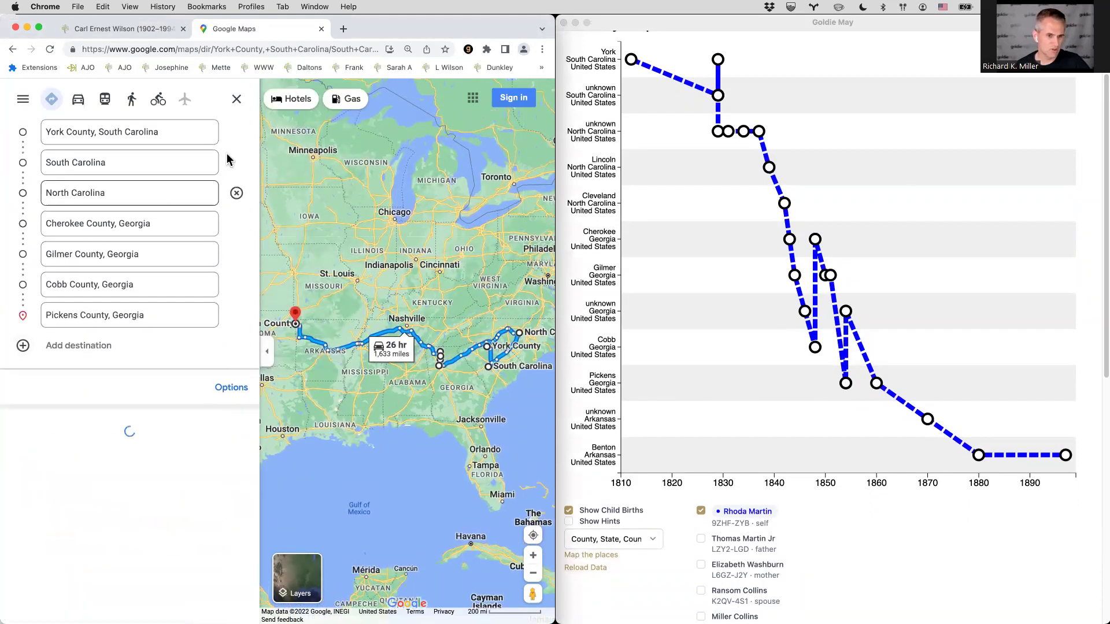
{"action": "left_click", "coordinate": [237, 132]}
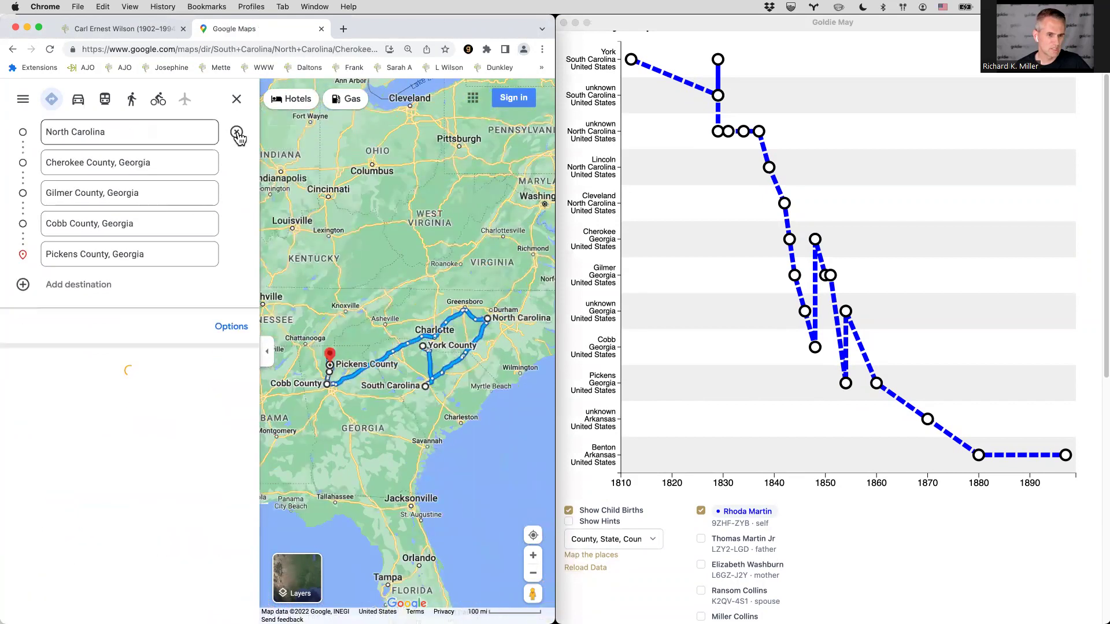
{"action": "left_click", "coordinate": [237, 133]}
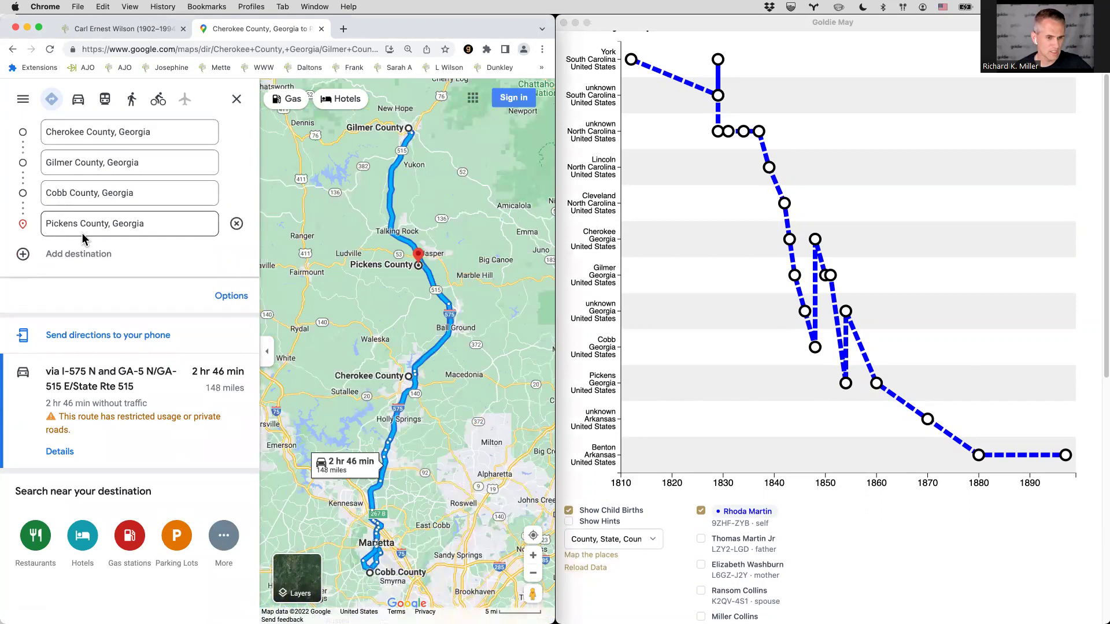
- Zoom the map out and back in around the Cherokee, Gilmer, Cobb and Pickens County route
{"action": "scroll", "coordinate": [307, 309], "scroll_direction": "down", "scroll_amount": 2}
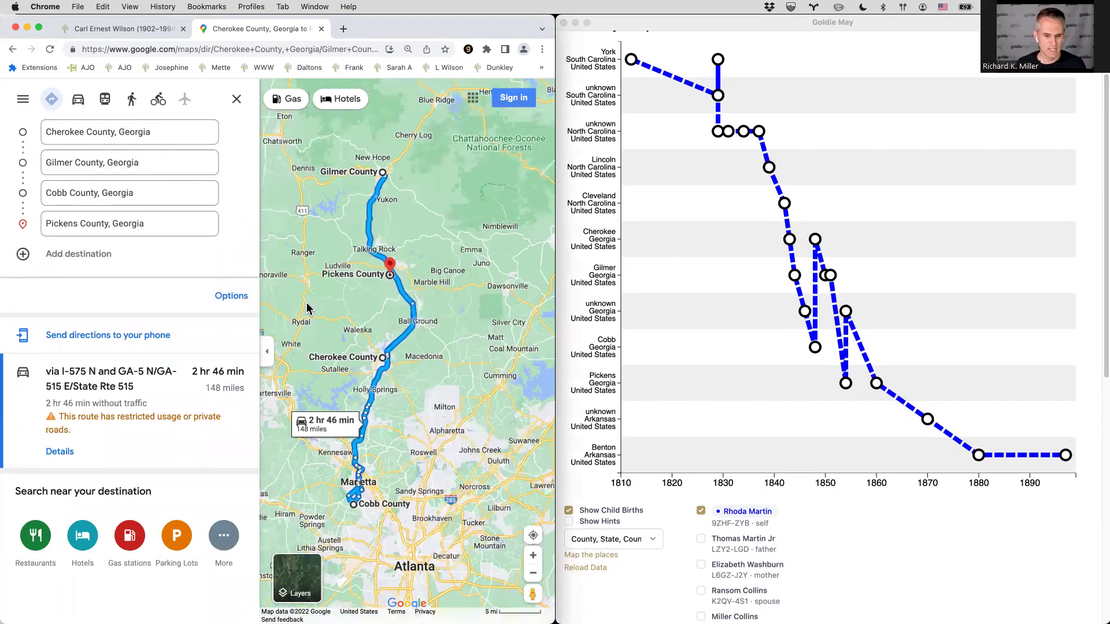
{"action": "scroll", "coordinate": [384, 260], "scroll_direction": "down", "scroll_amount": 3}
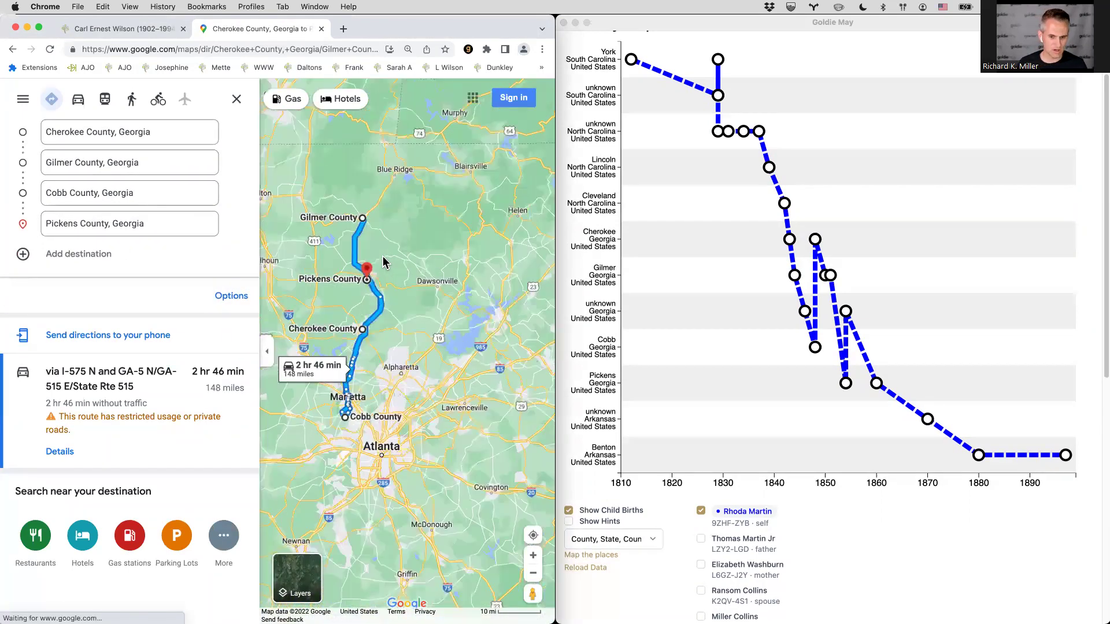
{"action": "scroll", "coordinate": [384, 262], "scroll_direction": "down", "scroll_amount": 4}
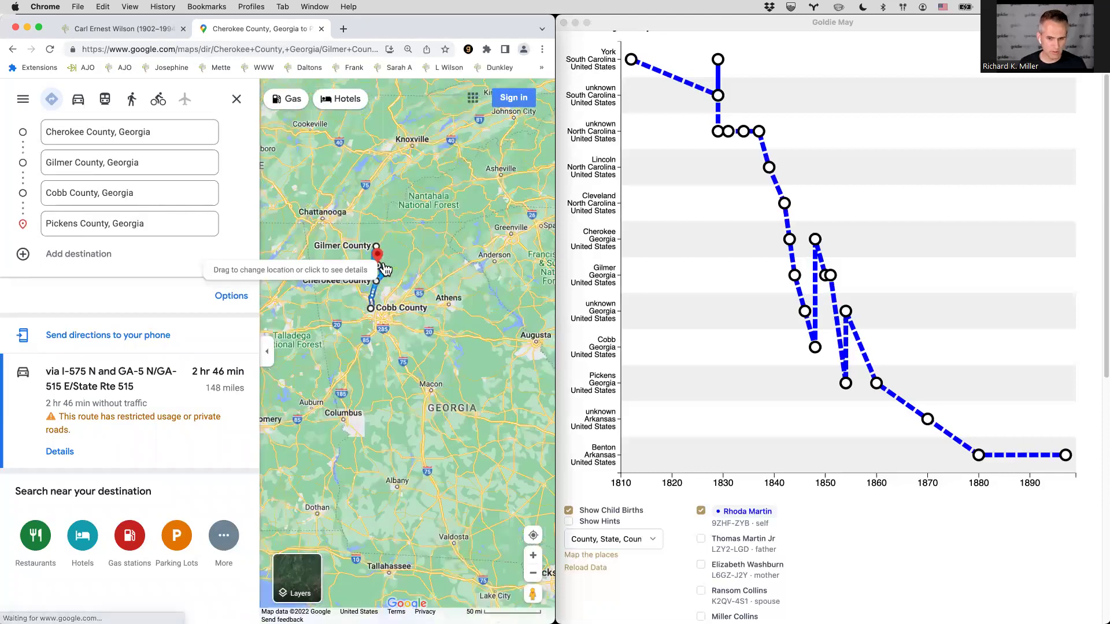
{"action": "scroll", "coordinate": [384, 267], "scroll_direction": "down", "scroll_amount": 2}
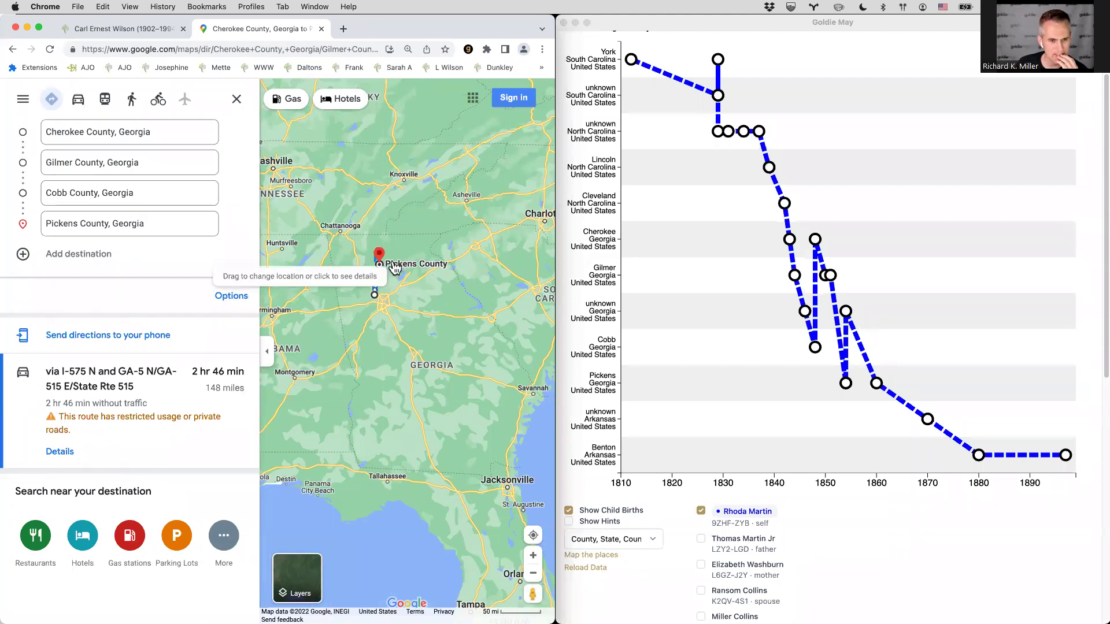
{"action": "scroll", "coordinate": [392, 274], "scroll_direction": "up", "scroll_amount": 3}
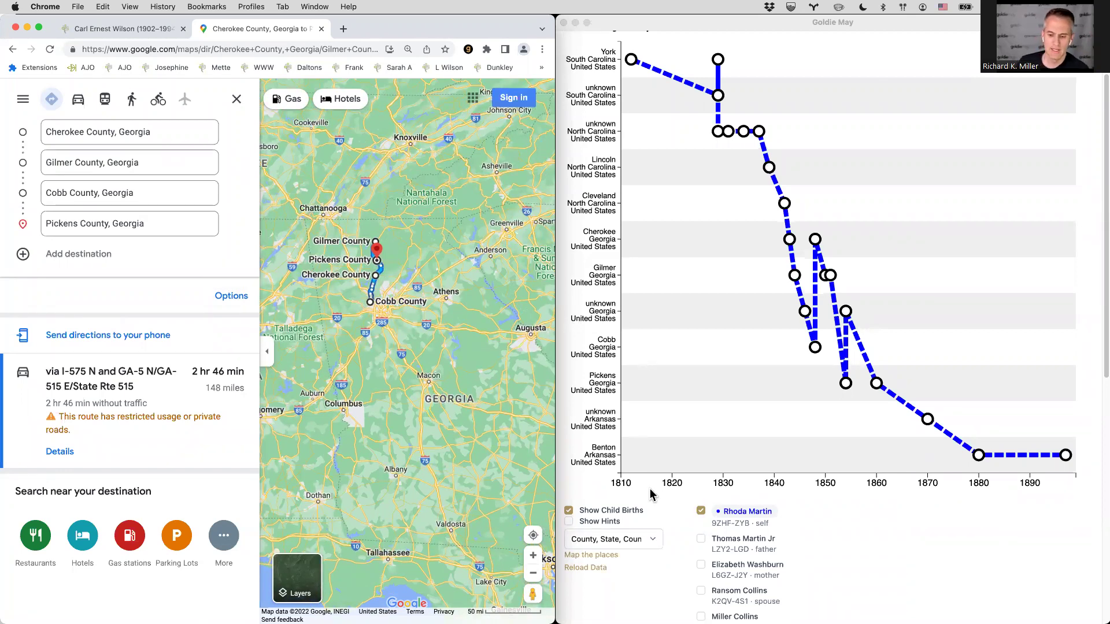
{"action": "left_click", "coordinate": [594, 493]}
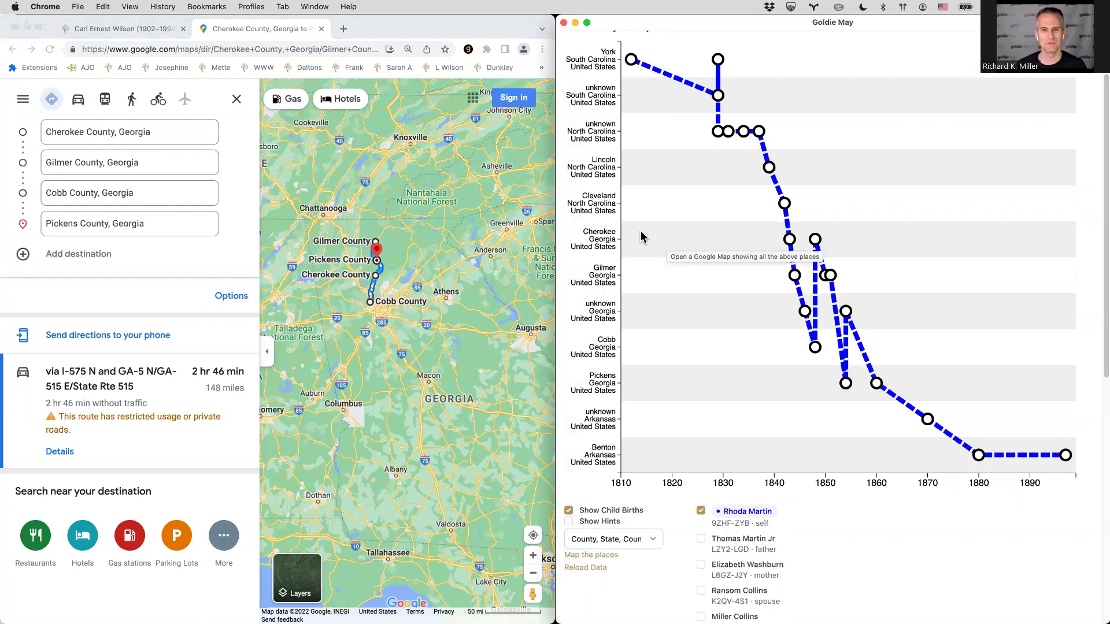
- Open the Cherokee County FamilySearch Wiki page from the Subway Map's Cherokee place links
{"action": "mouse_move", "coordinate": [786, 243]}
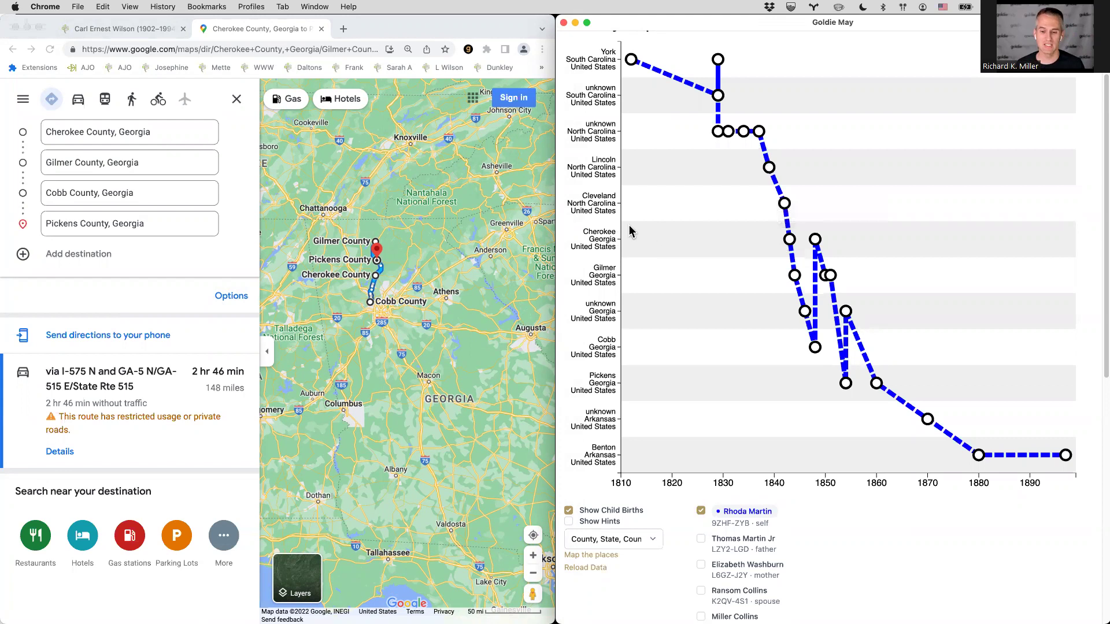
{"action": "double_click", "coordinate": [596, 230]}
{"action": "left_click", "coordinate": [607, 232]}
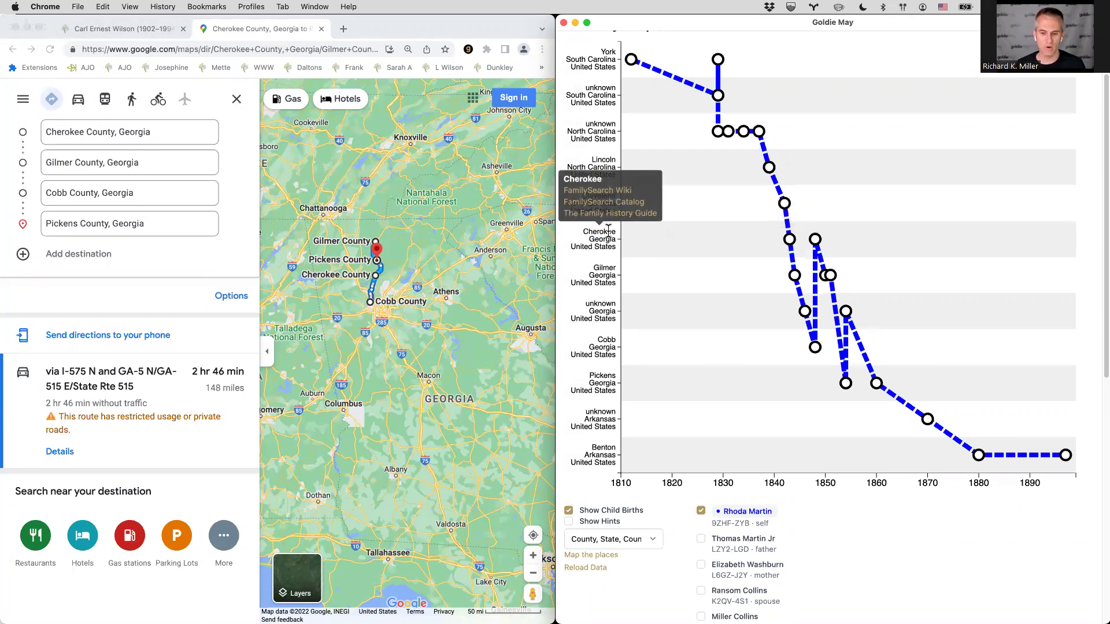
{"action": "left_click", "coordinate": [607, 191]}
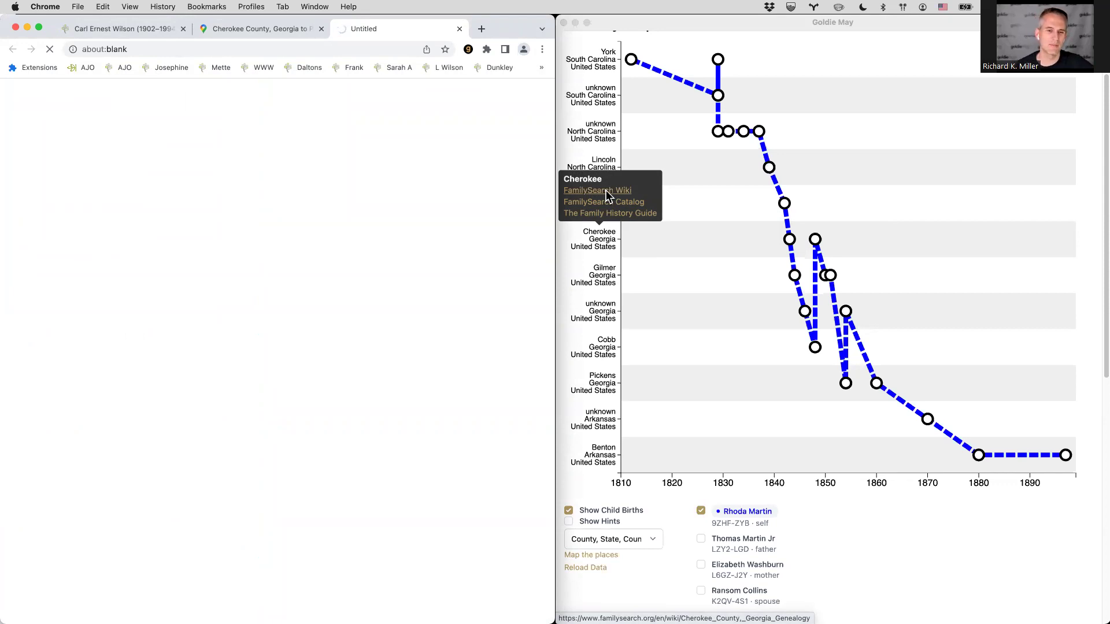
- Note Cherokee County's 1831 organization date in the wiki, then close the wiki tab
{"action": "left_click", "coordinate": [593, 218]}
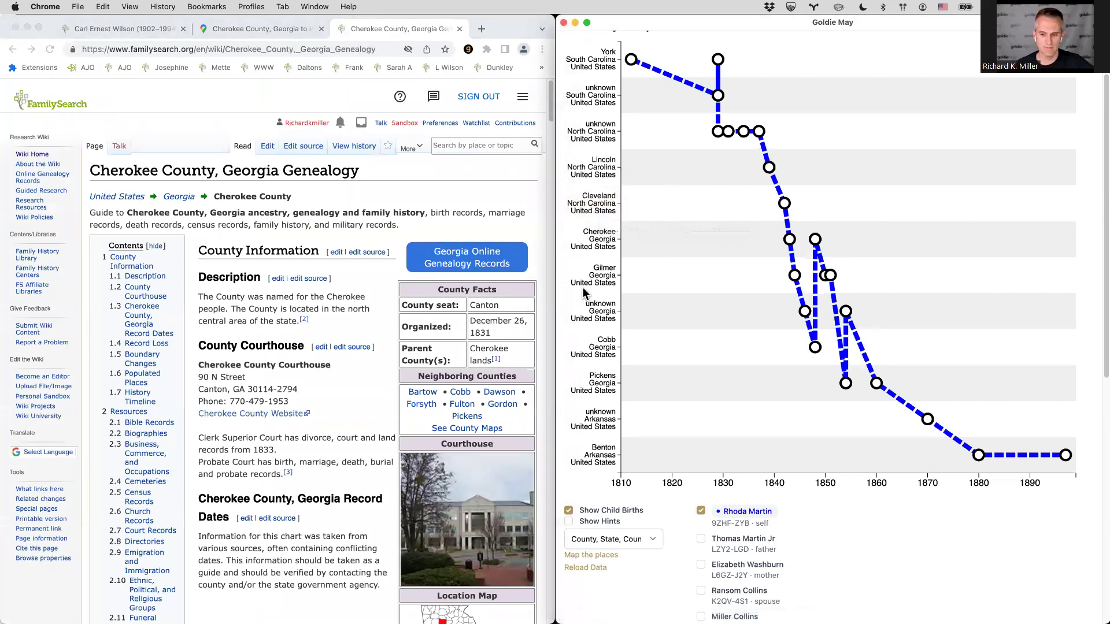
{"action": "double_click", "coordinate": [481, 333]}
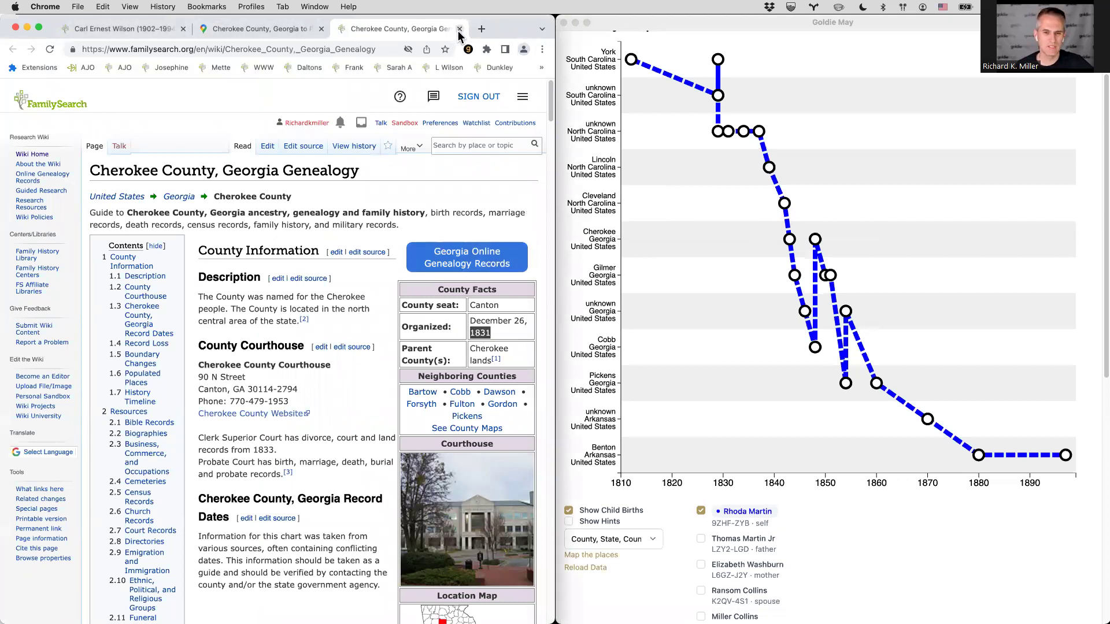
{"action": "left_click", "coordinate": [459, 29]}
{"action": "left_click", "coordinate": [786, 242]}
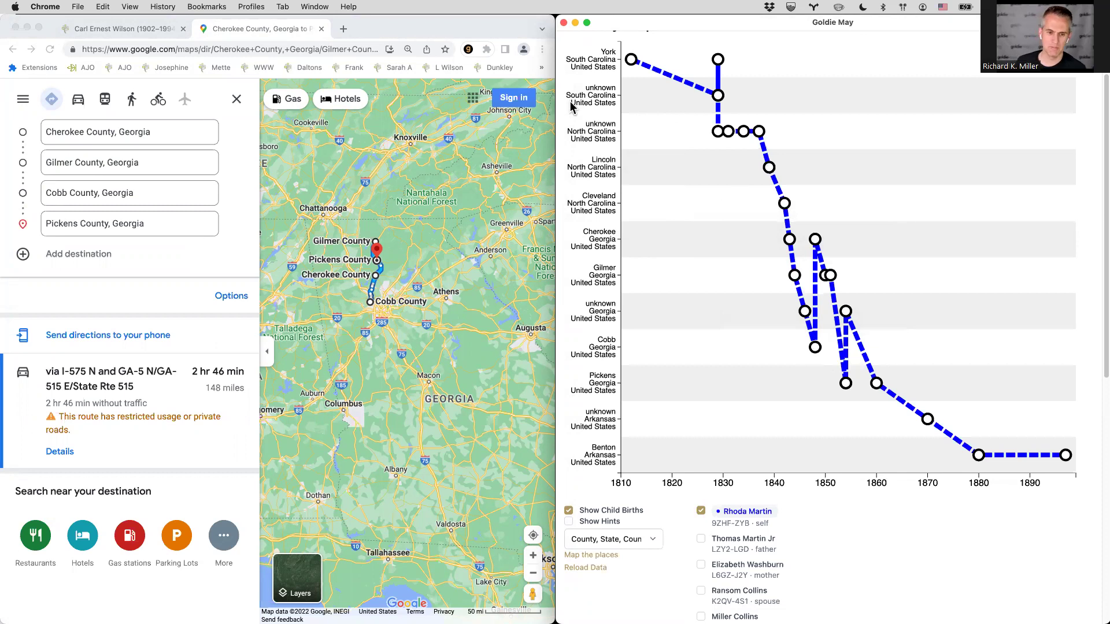
{"action": "left_click", "coordinate": [321, 28]}
{"action": "left_click", "coordinate": [321, 28]}
{"action": "left_click", "coordinate": [771, 272]}
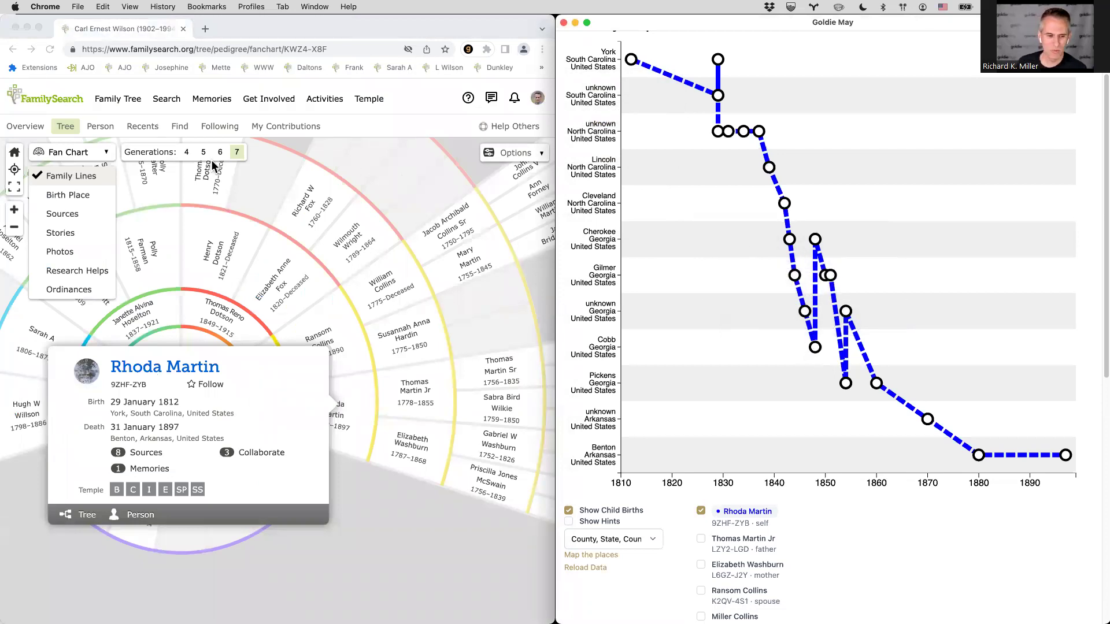
{"action": "left_click", "coordinate": [222, 309]}
{"action": "scroll", "coordinate": [338, 276], "scroll_direction": "left", "scroll_amount": 3}
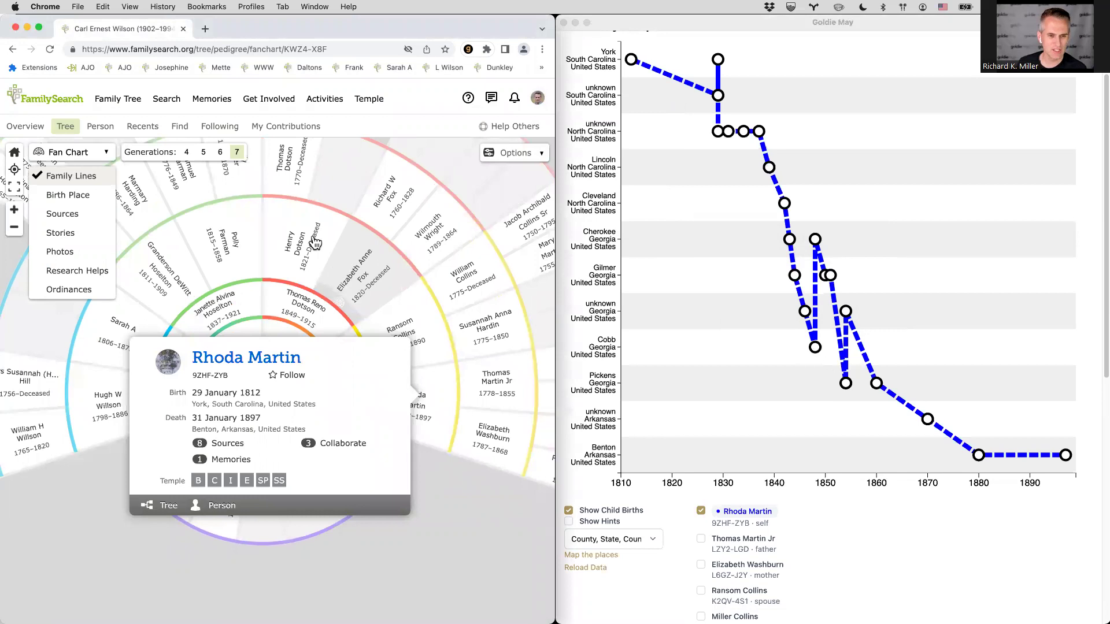
{"action": "left_click", "coordinate": [259, 363]}
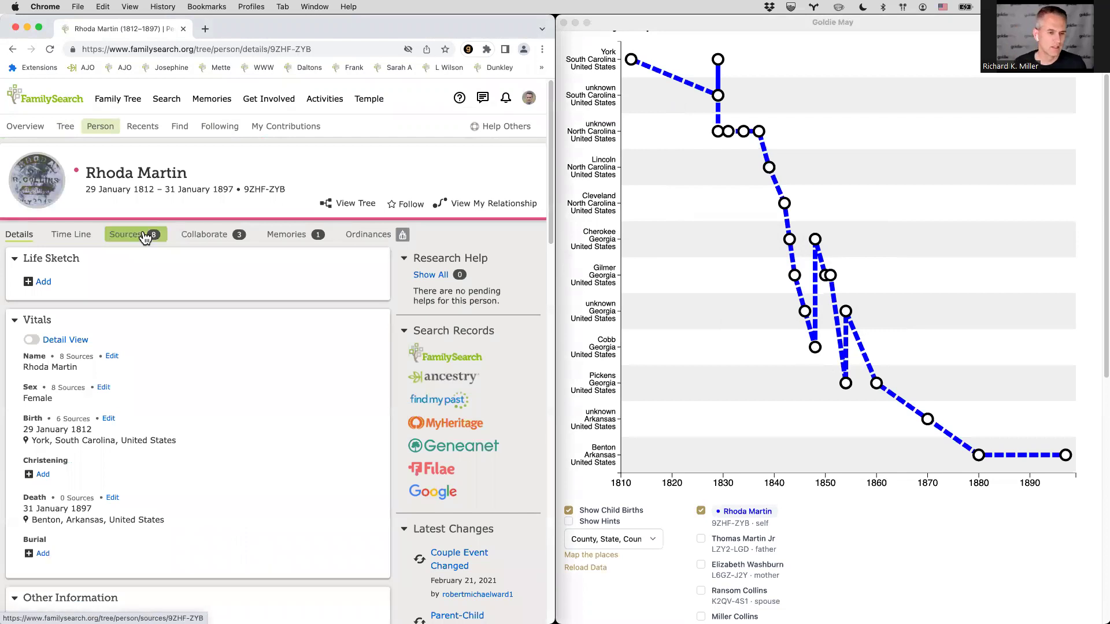
- Expand the 1850 United States Census source on Rhoda Martin's Sources tab
{"action": "left_click", "coordinate": [144, 237]}
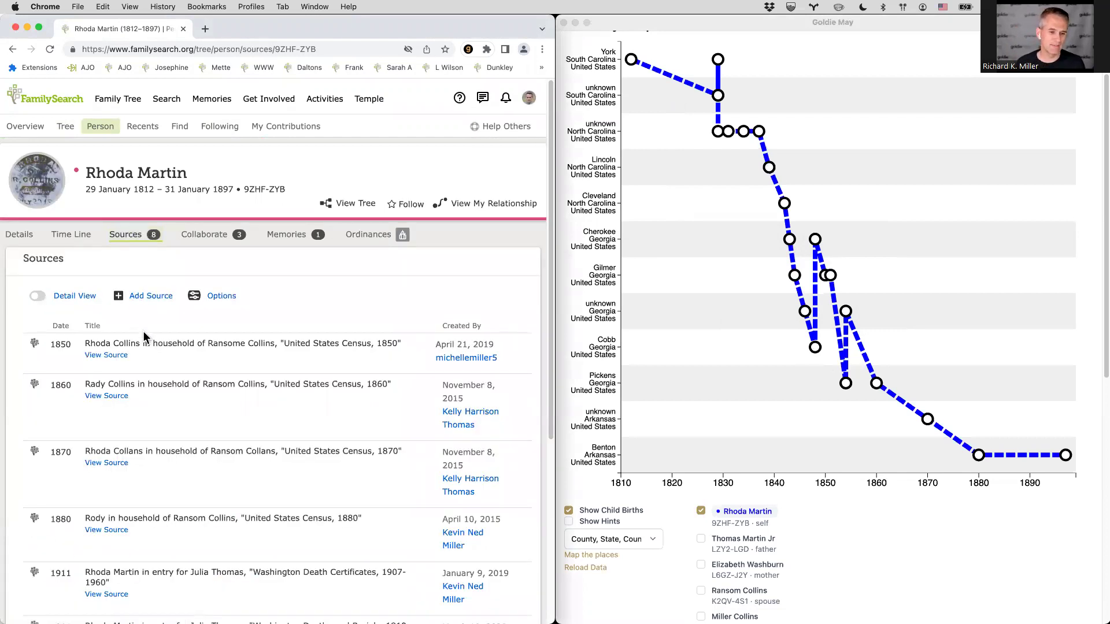
{"action": "left_click", "coordinate": [150, 349]}
{"action": "scroll", "coordinate": [173, 336], "scroll_direction": "down", "scroll_amount": 5}
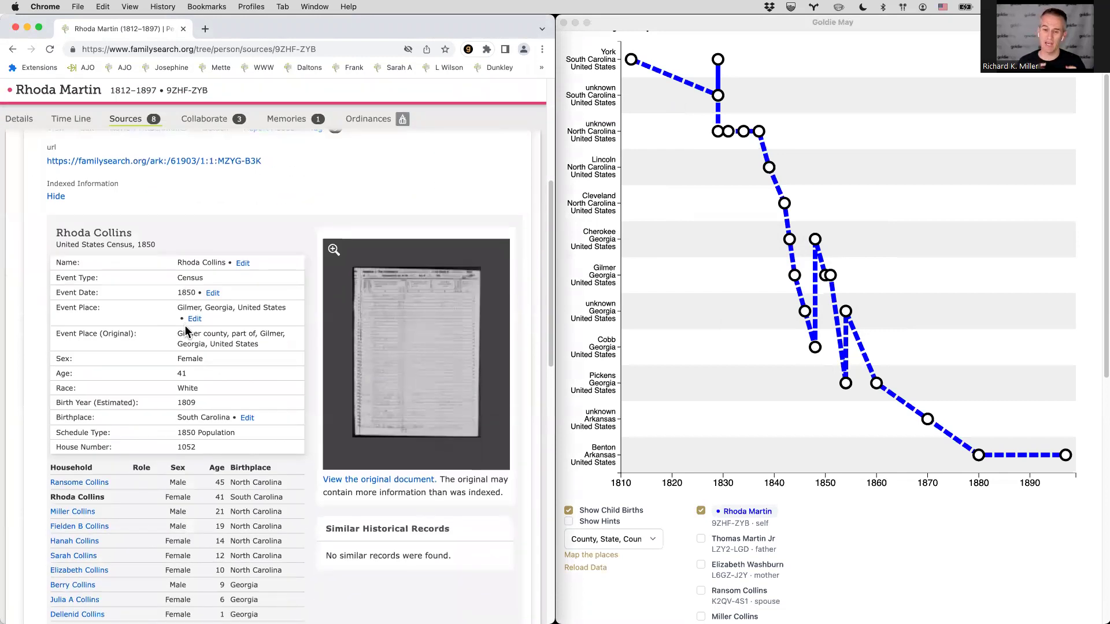
{"action": "scroll", "coordinate": [587, 75], "scroll_direction": "up", "scroll_amount": 3}
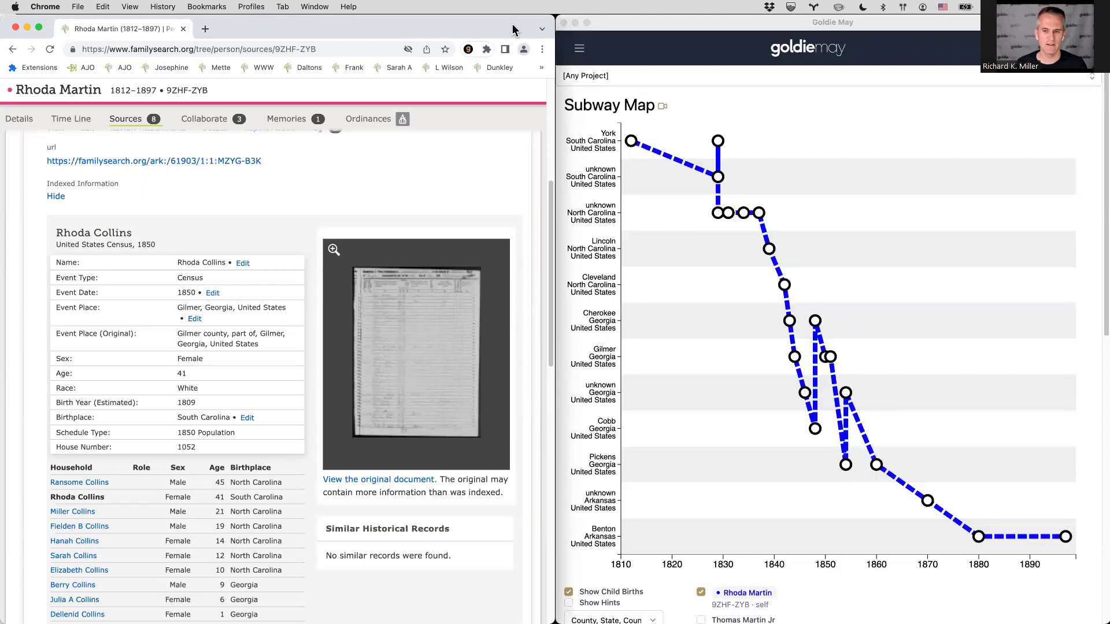
{"action": "left_click", "coordinate": [584, 53]}
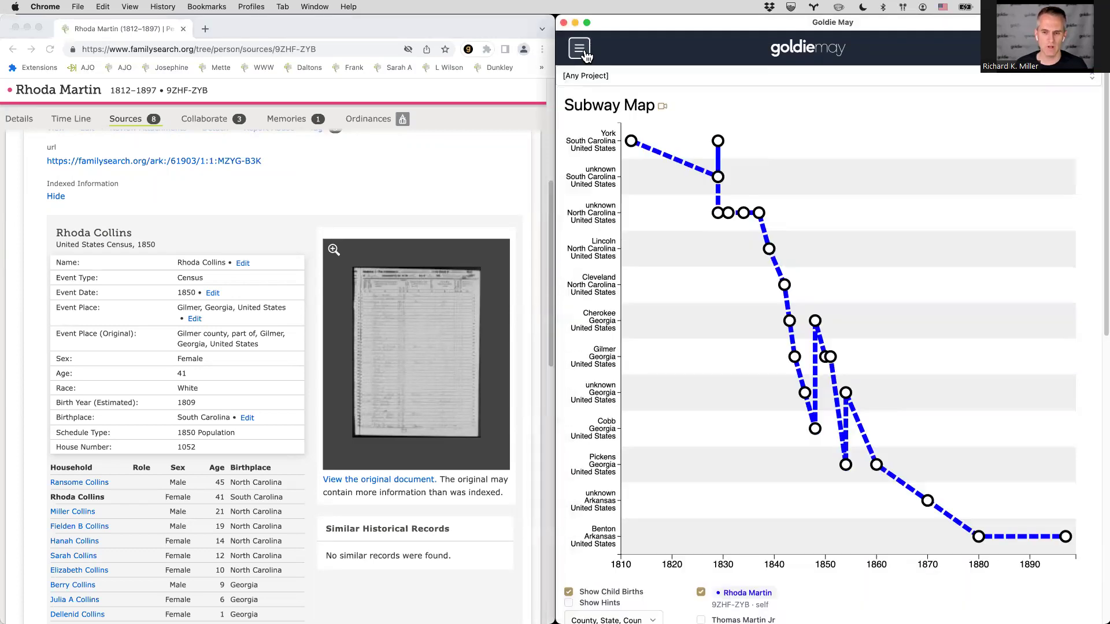
{"action": "left_click", "coordinate": [581, 56]}
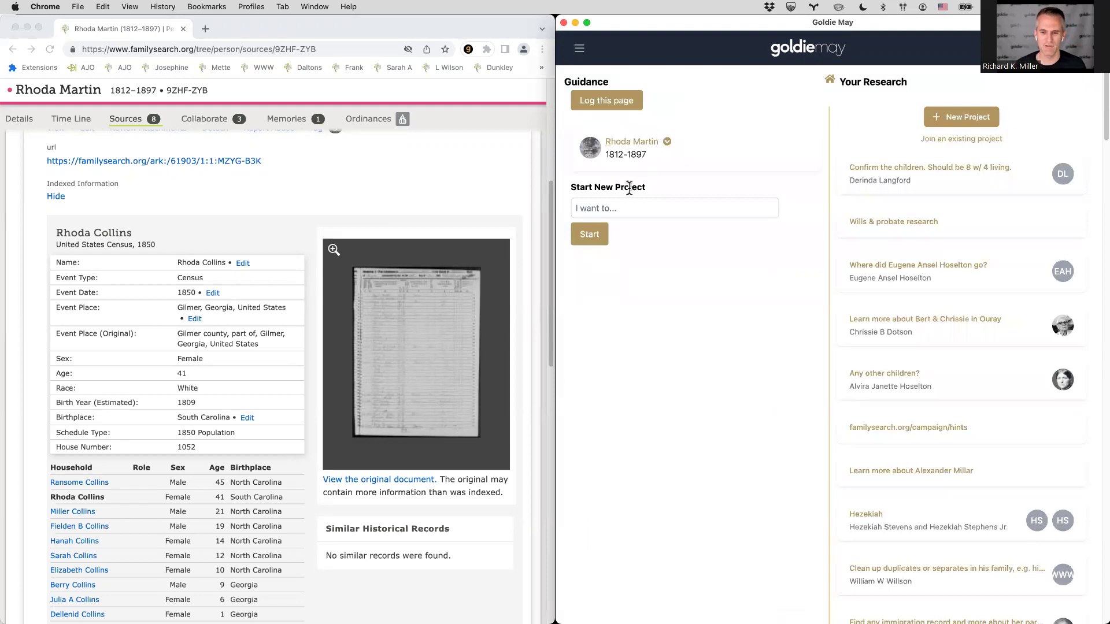
{"action": "left_click", "coordinate": [634, 209]}
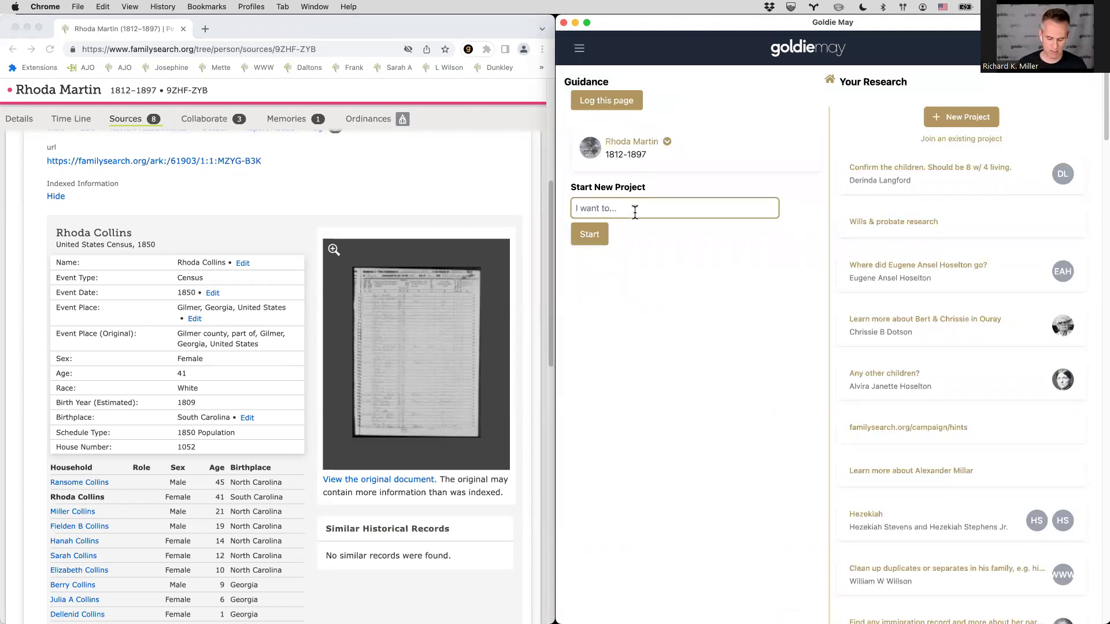
{"action": "type", "text": "Check all the"}
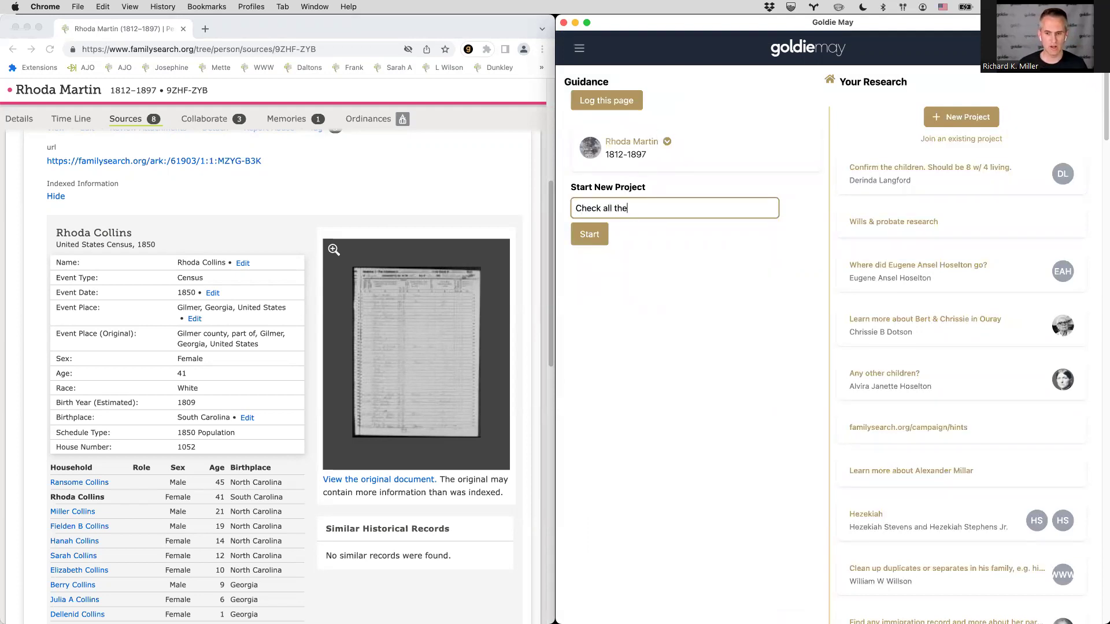
{"action": "type", "text": " sources and children"}
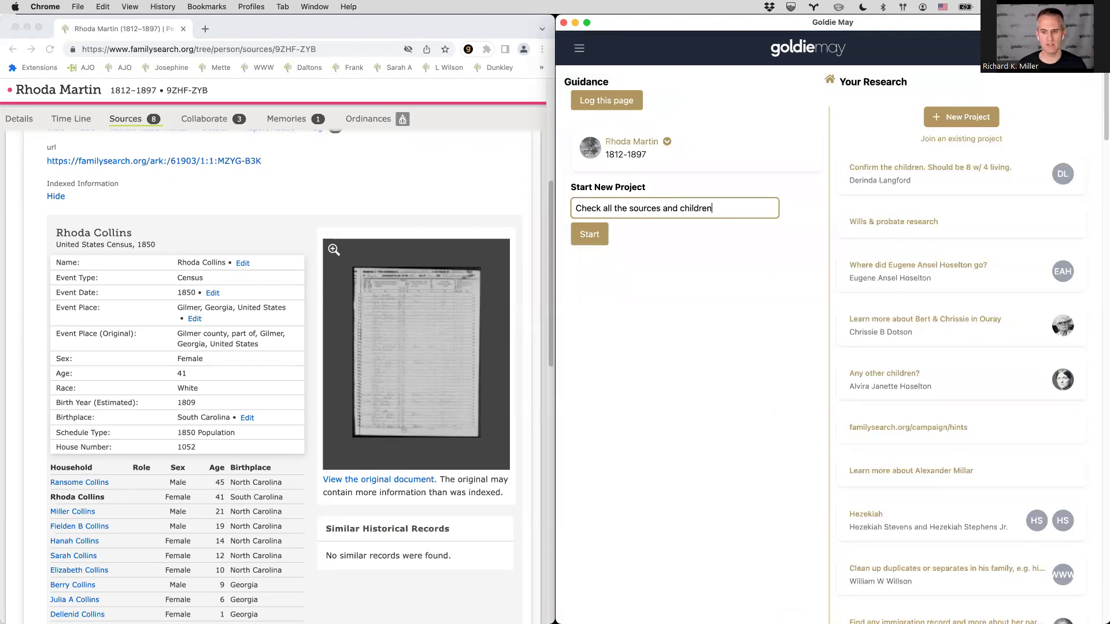
{"action": "left_click", "coordinate": [587, 234]}
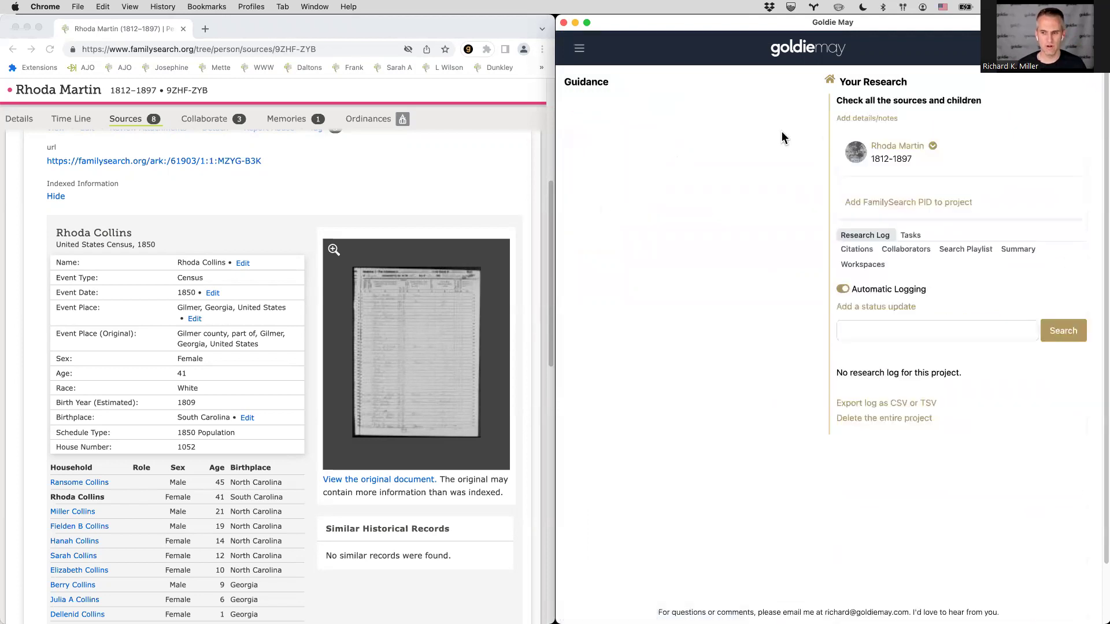
- Capture the first census record into the research log and mark the entry as a favourite
{"action": "right_click", "coordinate": [582, 52]}
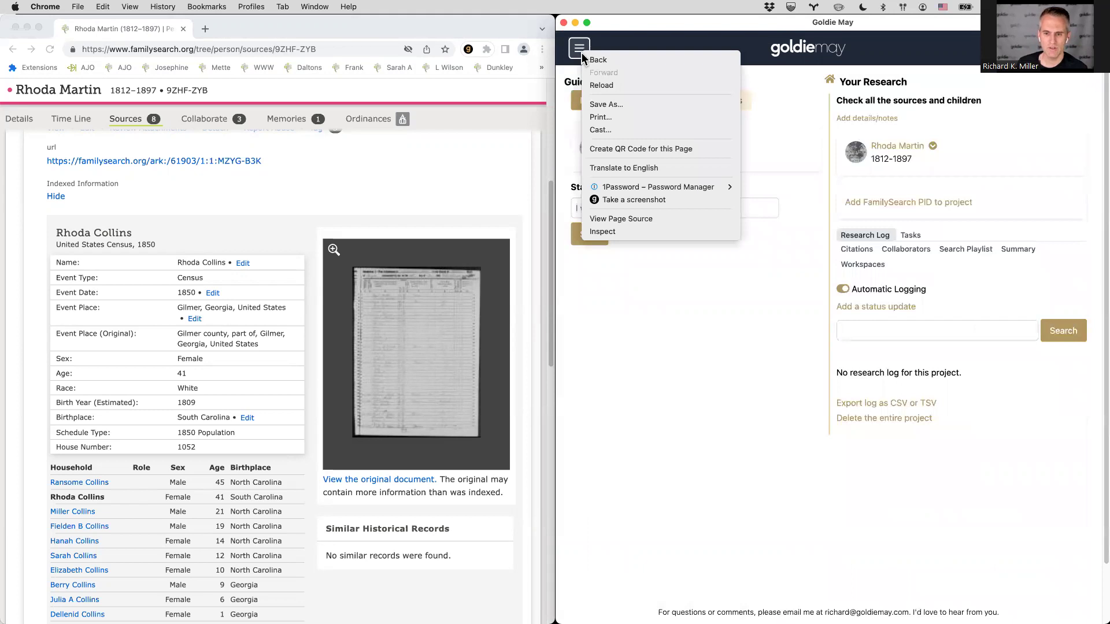
{"action": "key", "text": "Escape"}
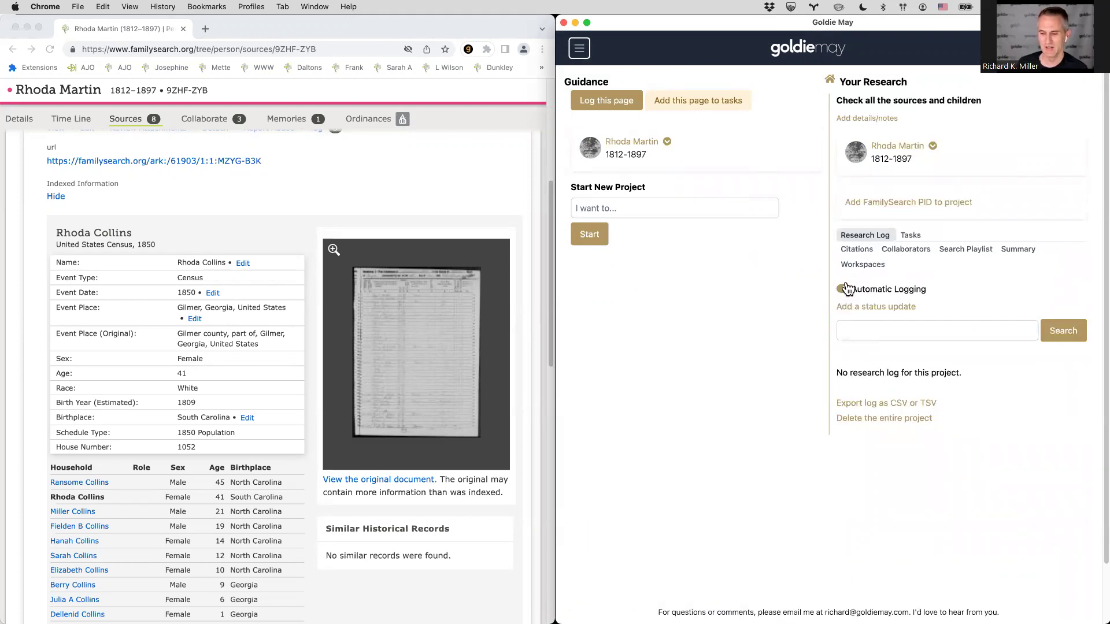
{"action": "scroll", "coordinate": [310, 239], "scroll_direction": "down", "scroll_amount": 2}
{"action": "scroll", "coordinate": [252, 171], "scroll_direction": "up", "scroll_amount": 1}
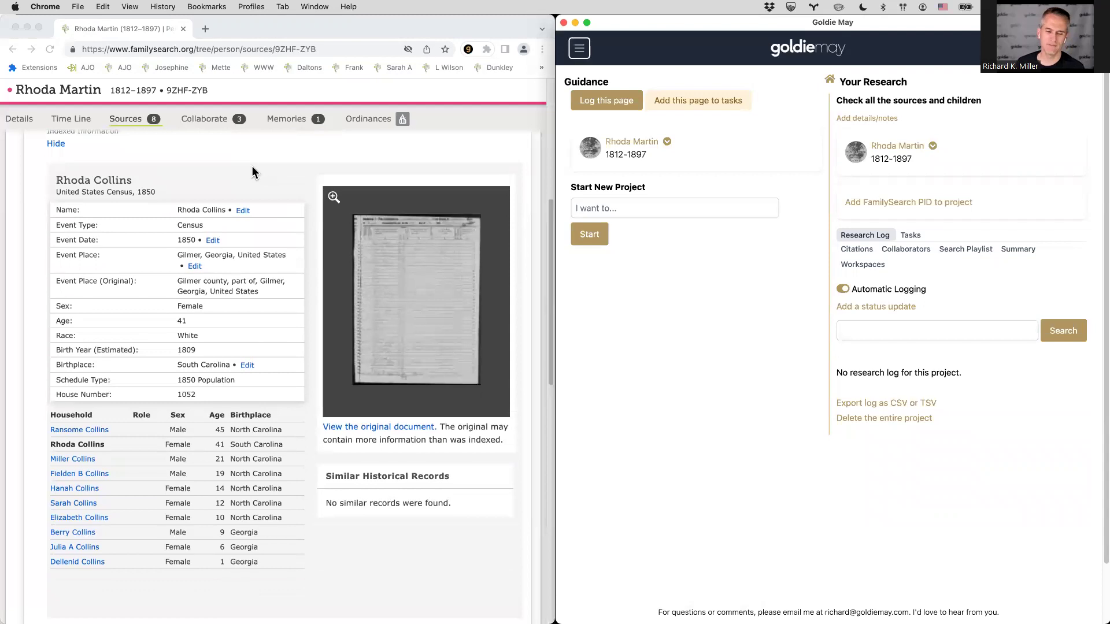
{"action": "right_click", "coordinate": [249, 161]}
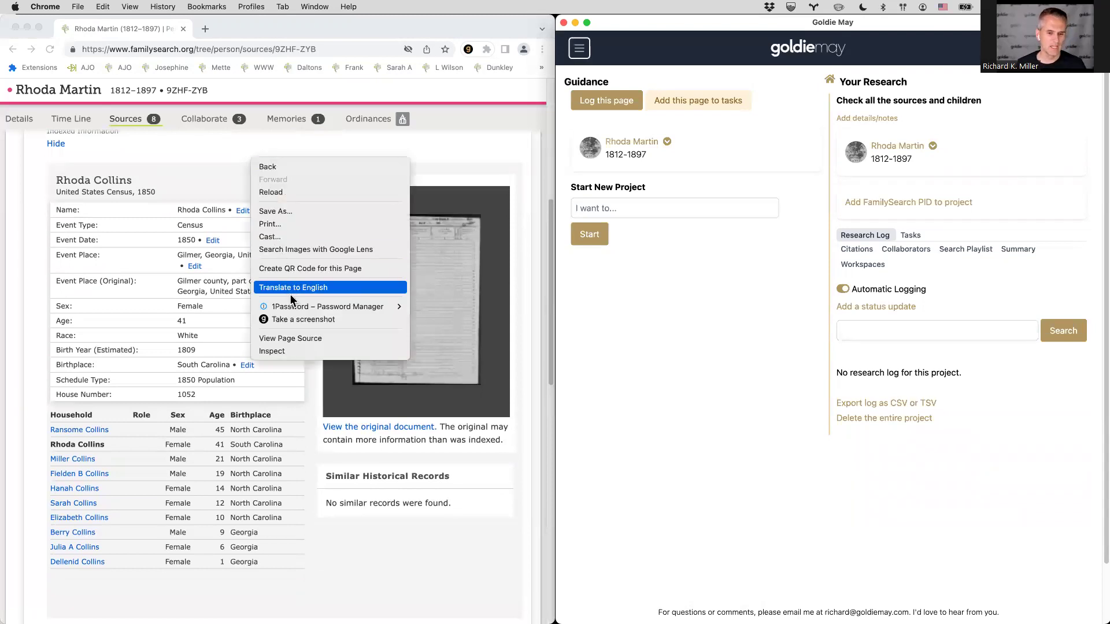
{"action": "left_click", "coordinate": [291, 320]}
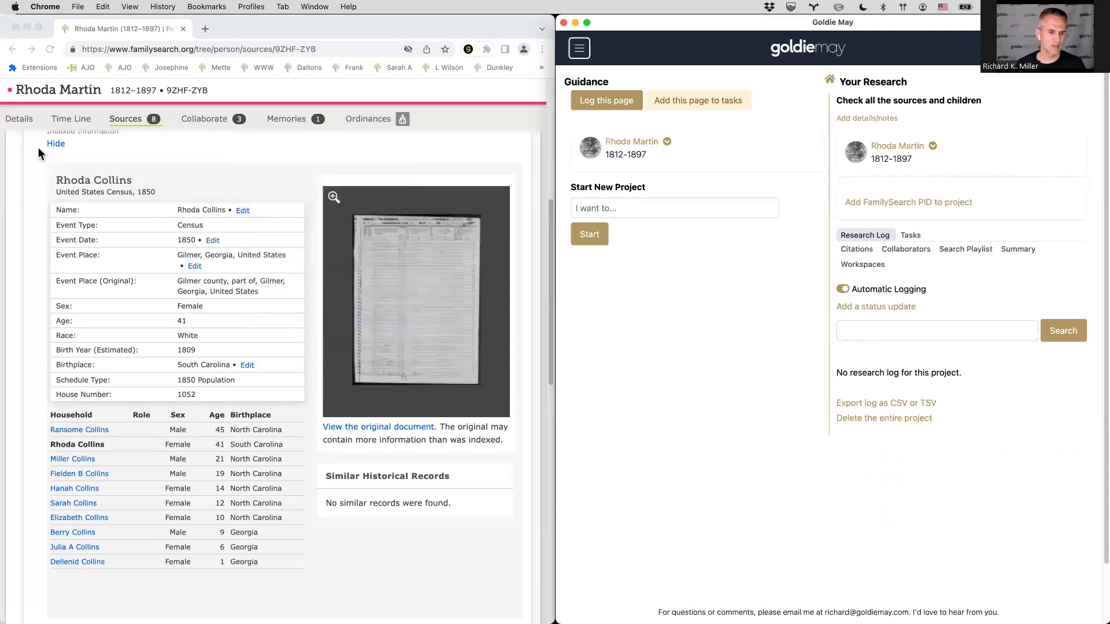
{"action": "left_click_drag", "start_coordinate": [42, 154], "coordinate": [305, 572]}
{"action": "scroll", "coordinate": [308, 574], "scroll_direction": "down", "scroll_amount": 2}
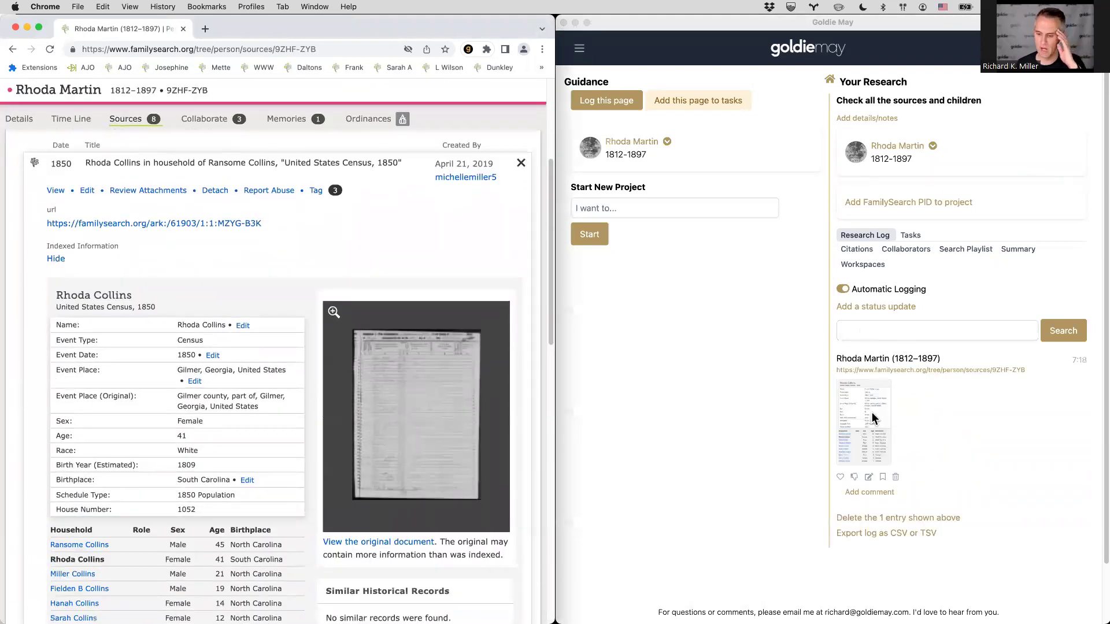
{"action": "left_click", "coordinate": [872, 416]}
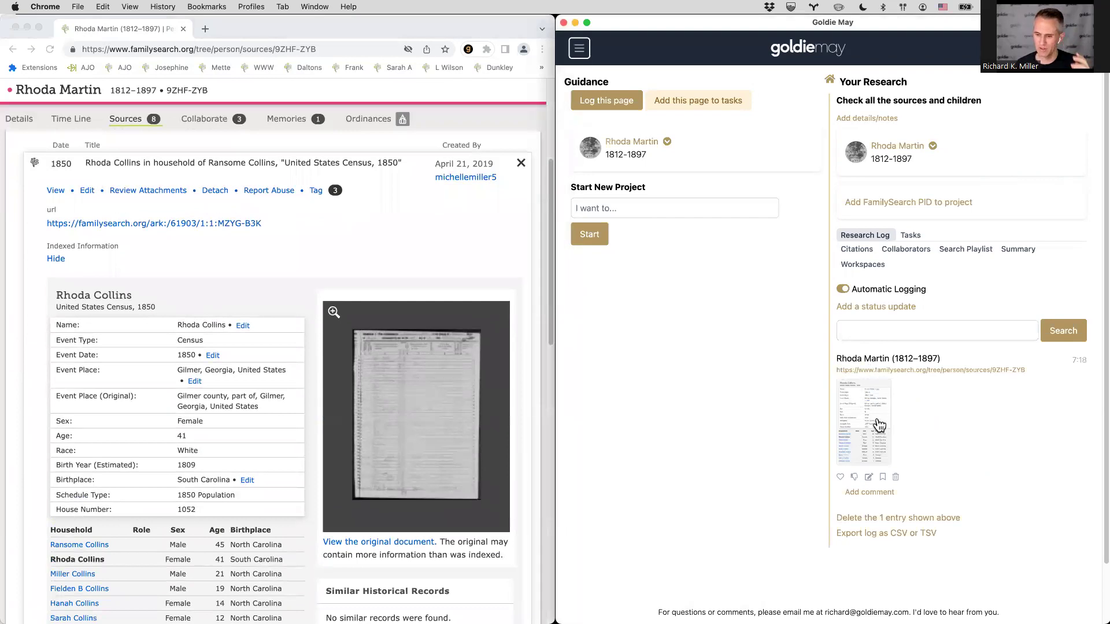
{"action": "left_click", "coordinate": [841, 477]}
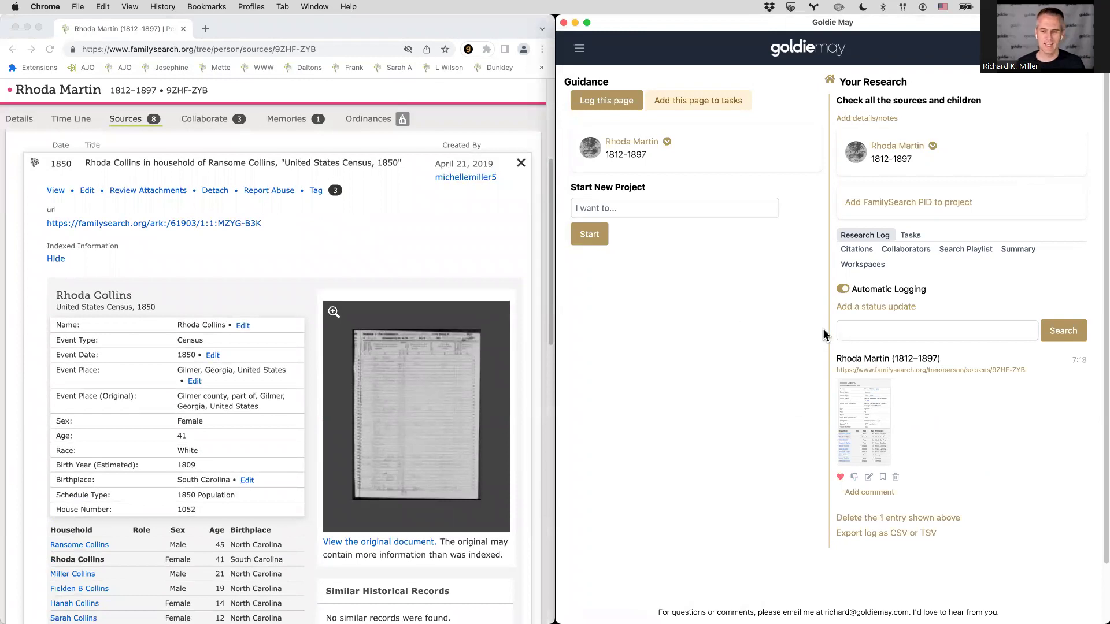
- Expand the 1860 census source and log a screenshot of its record
{"action": "scroll", "coordinate": [368, 330], "scroll_direction": "down", "scroll_amount": 5}
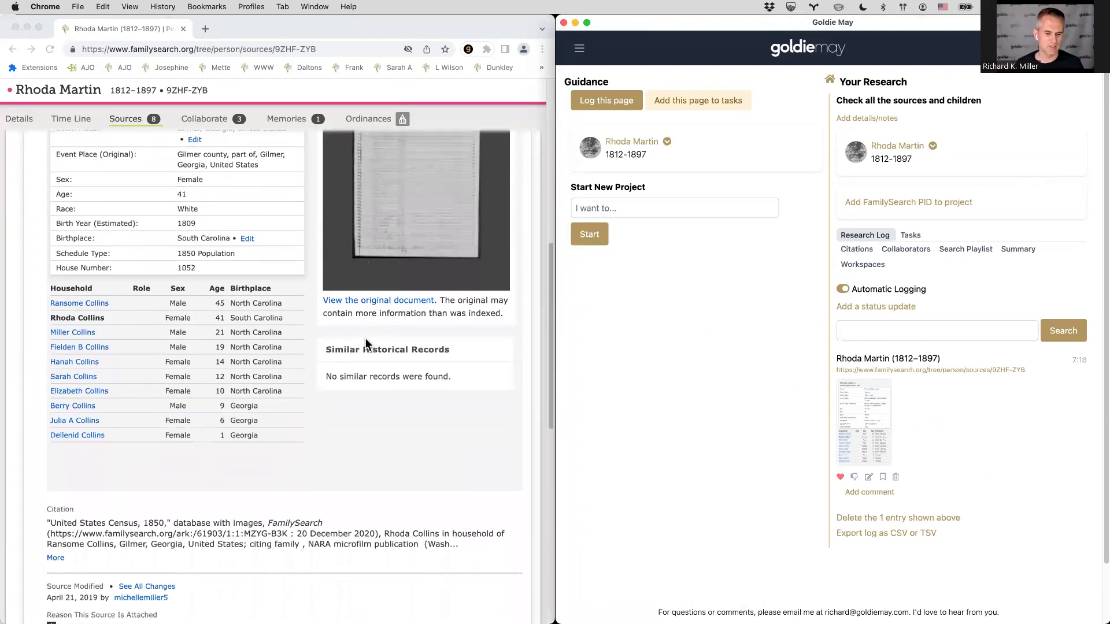
{"action": "scroll", "coordinate": [365, 343], "scroll_direction": "down", "scroll_amount": 7}
{"action": "left_click", "coordinate": [235, 265]}
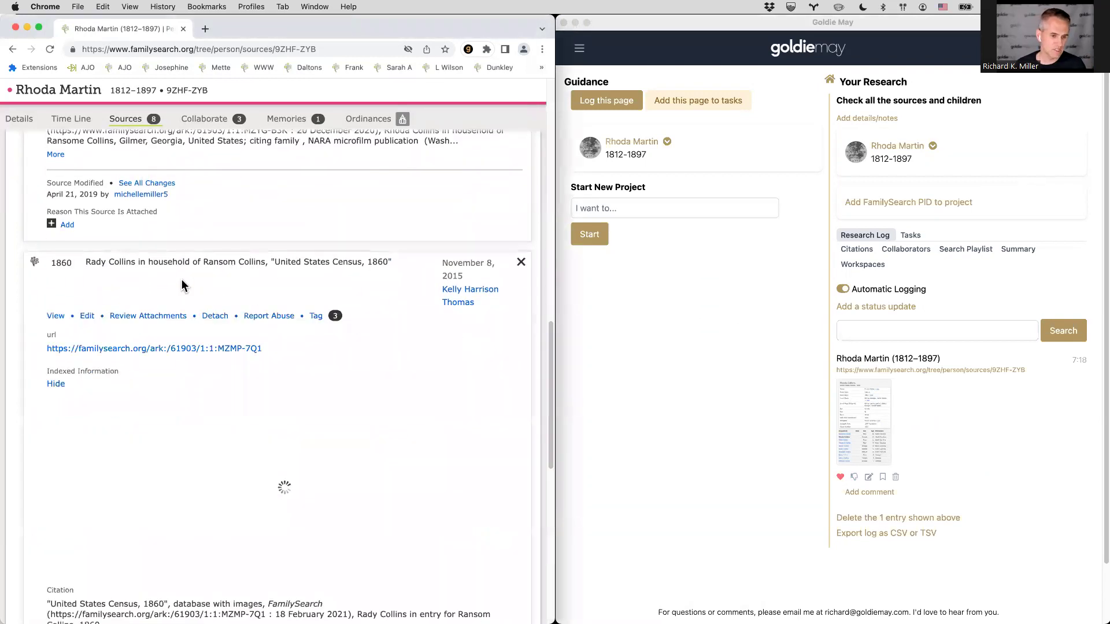
{"action": "scroll", "coordinate": [179, 282], "scroll_direction": "down", "scroll_amount": 2}
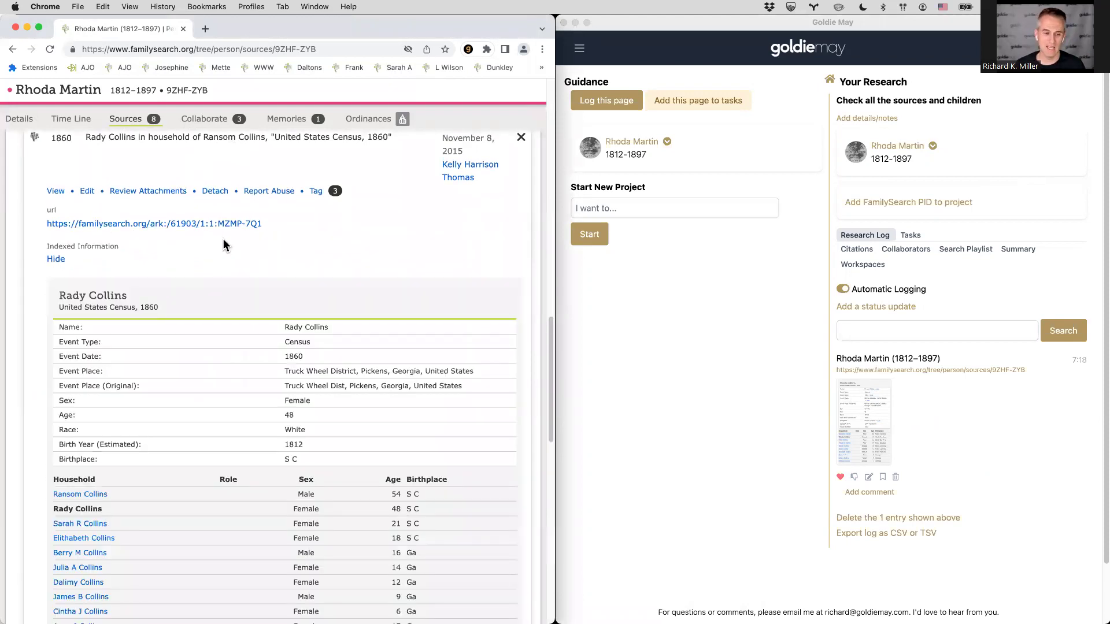
{"action": "scroll", "coordinate": [213, 240], "scroll_direction": "down", "scroll_amount": 1}
{"action": "scroll", "coordinate": [217, 216], "scroll_direction": "up", "scroll_amount": 10}
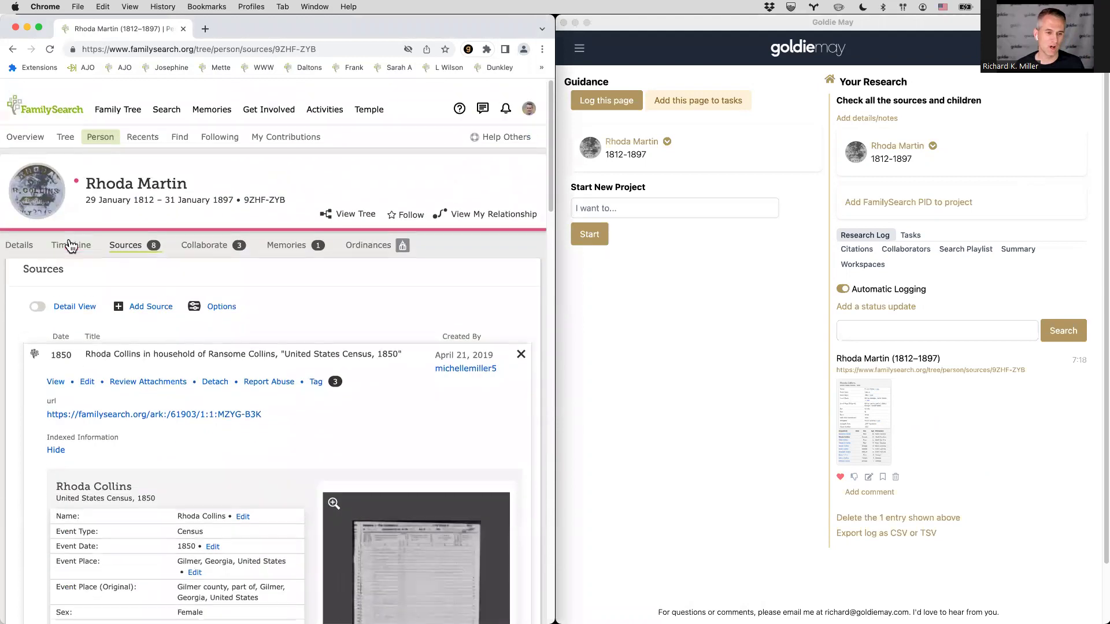
{"action": "left_click", "coordinate": [38, 307]}
{"action": "scroll", "coordinate": [98, 301], "scroll_direction": "down", "scroll_amount": 5}
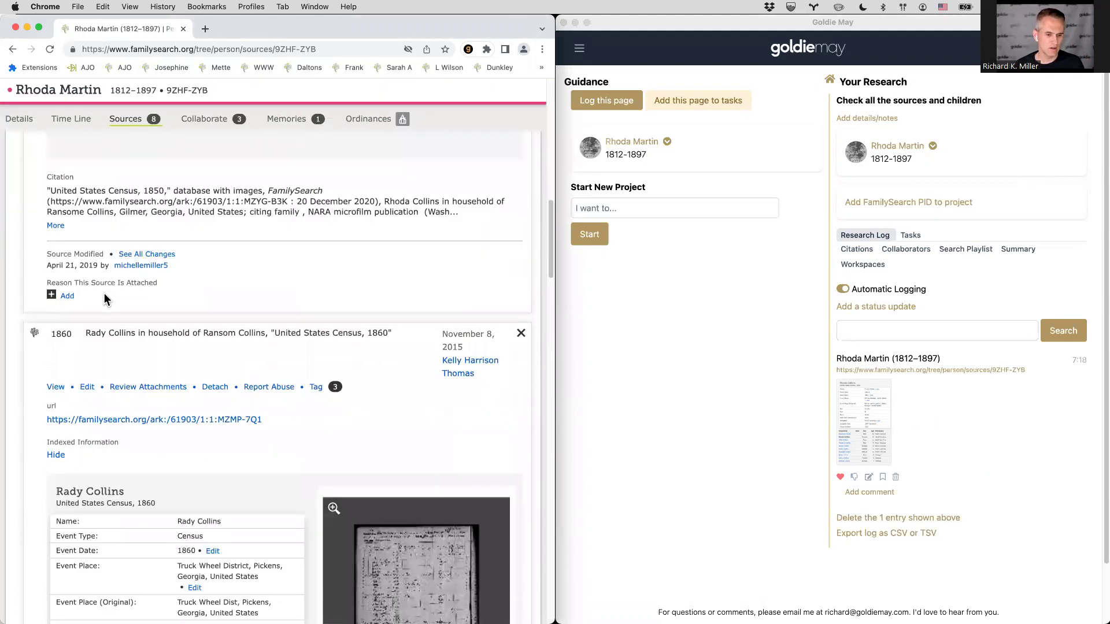
{"action": "scroll", "coordinate": [100, 290], "scroll_direction": "down", "scroll_amount": 3}
{"action": "scroll", "coordinate": [44, 261], "scroll_direction": "down", "scroll_amount": 2}
{"action": "right_click", "coordinate": [50, 208]}
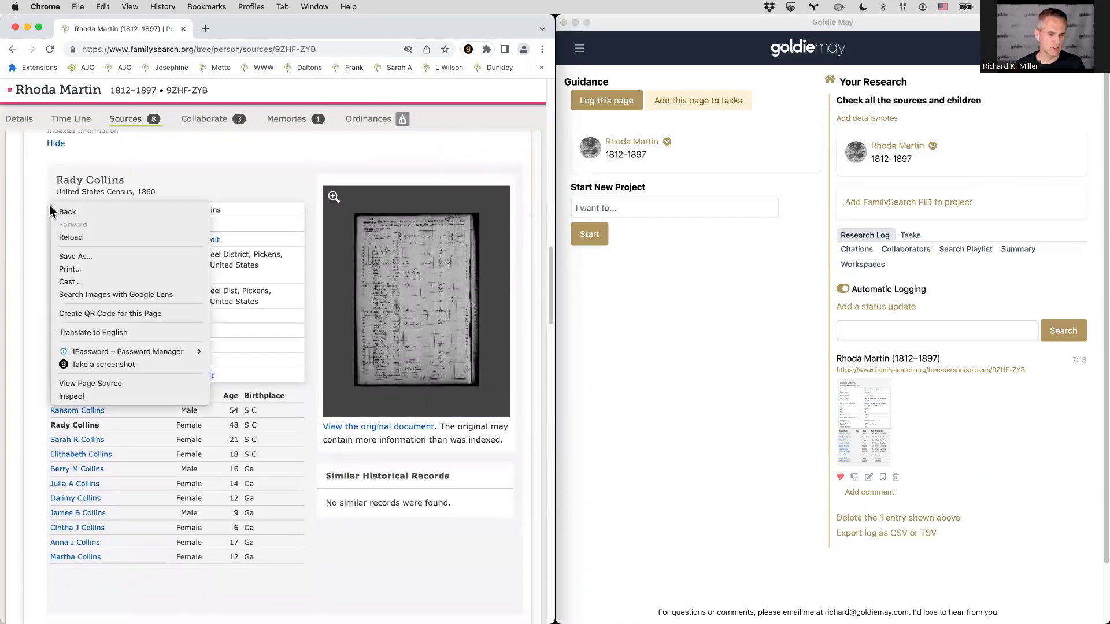
{"action": "left_click", "coordinate": [98, 364]}
{"action": "left_click_drag", "start_coordinate": [48, 172], "coordinate": [305, 564]}
- Expand the 1870 census indexed details and log a screenshot of the record
{"action": "scroll", "coordinate": [300, 555], "scroll_direction": "down", "scroll_amount": 4}
{"action": "scroll", "coordinate": [298, 551], "scroll_direction": "down", "scroll_amount": 15}
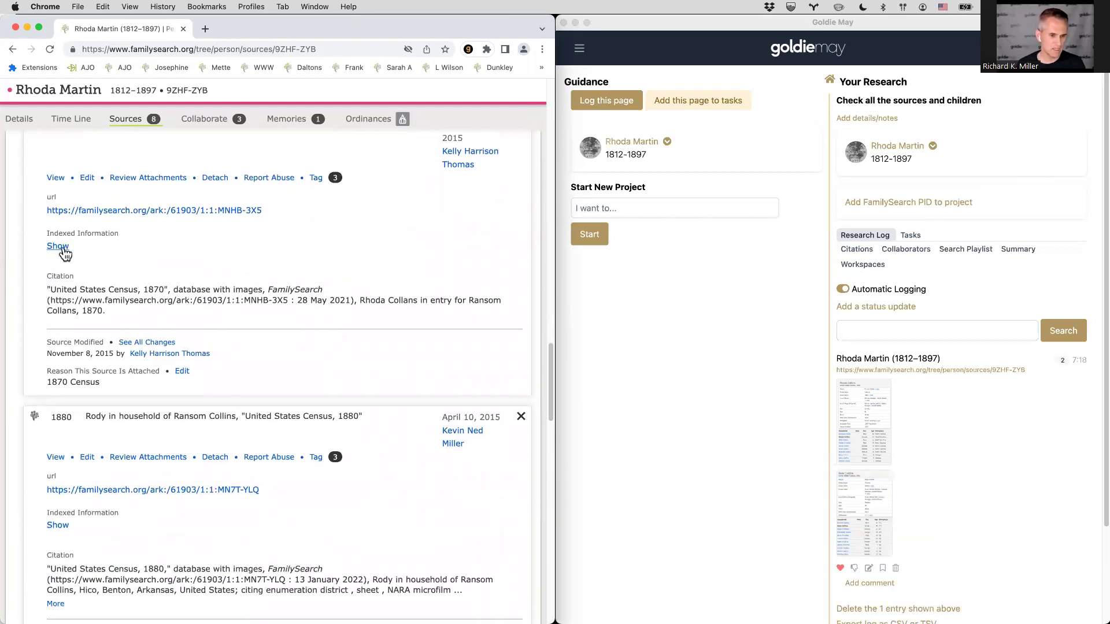
{"action": "left_click", "coordinate": [58, 246]}
{"action": "scroll", "coordinate": [98, 279], "scroll_direction": "down", "scroll_amount": 2}
{"action": "right_click", "coordinate": [75, 217]}
{"action": "left_click", "coordinate": [115, 366]}
{"action": "left_click_drag", "start_coordinate": [41, 197], "coordinate": [307, 519]}
- Expand the 1880 census indexed details and log a screenshot of that record
{"action": "scroll", "coordinate": [283, 497], "scroll_direction": "down", "scroll_amount": 10}
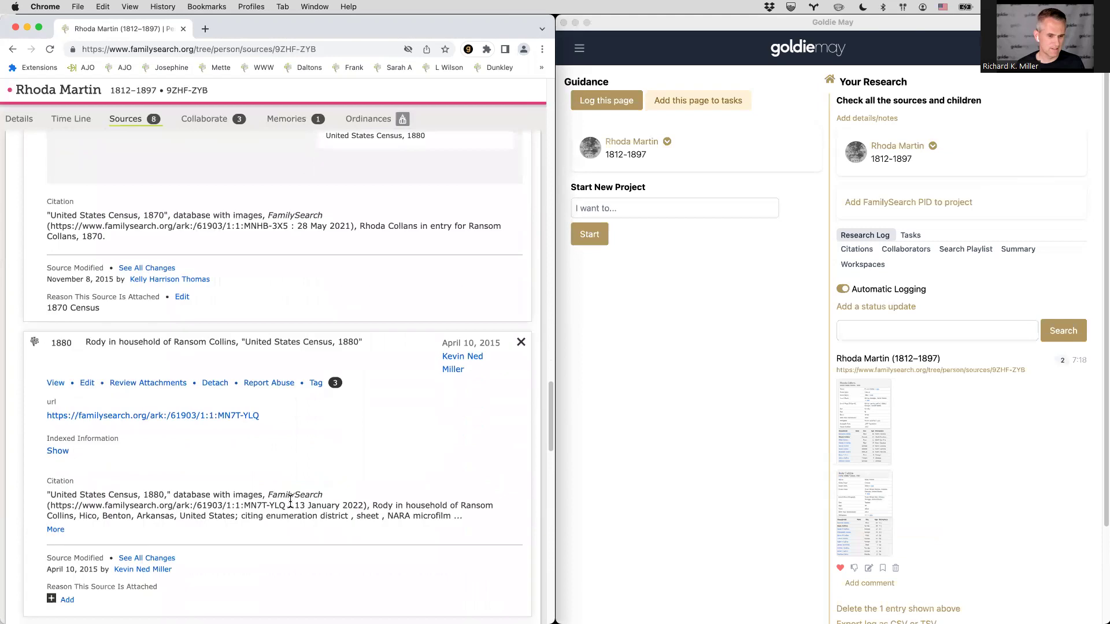
{"action": "left_click", "coordinate": [55, 302]}
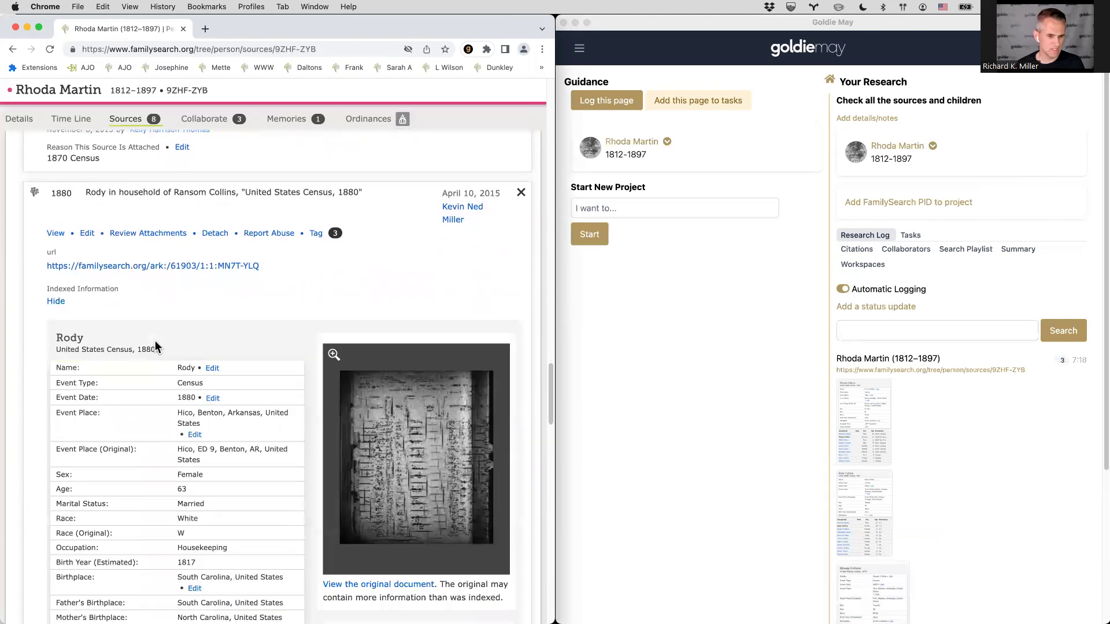
{"action": "scroll", "coordinate": [142, 280], "scroll_direction": "down", "scroll_amount": 5}
{"action": "right_click", "coordinate": [127, 209]}
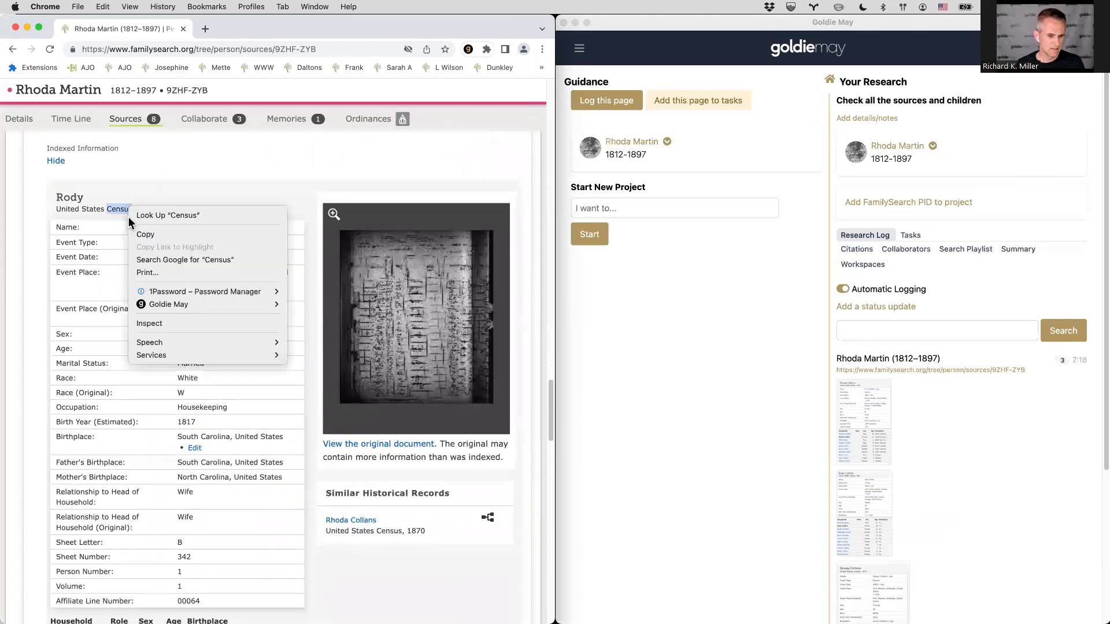
{"action": "left_click", "coordinate": [126, 250]}
{"action": "scroll", "coordinate": [125, 254], "scroll_direction": "down", "scroll_amount": 3}
{"action": "right_click", "coordinate": [55, 173]}
{"action": "left_click", "coordinate": [93, 333]}
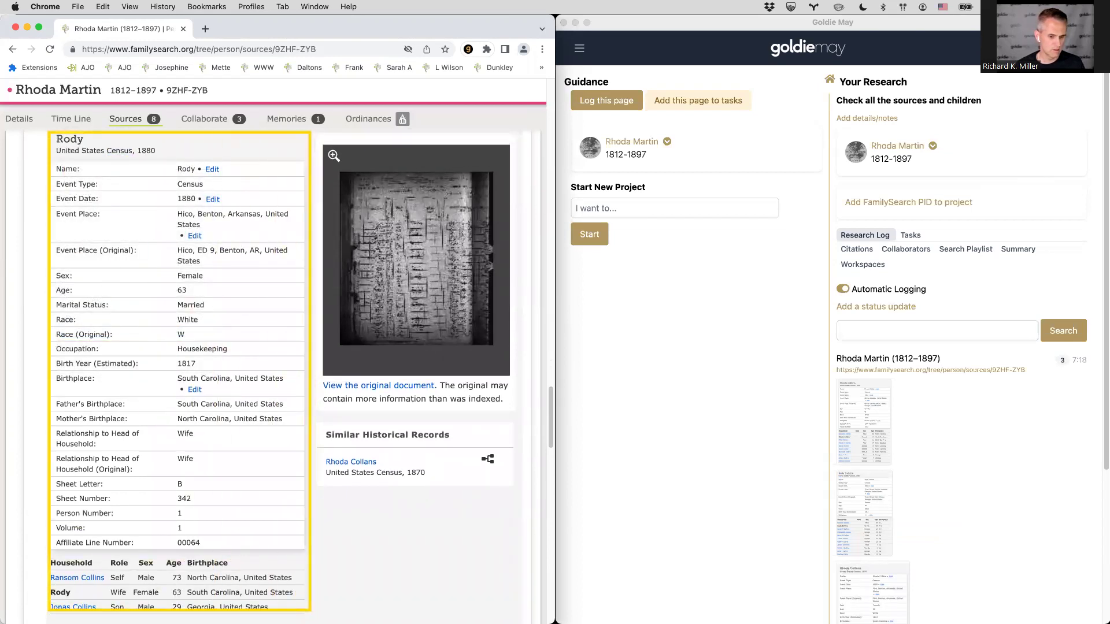
{"action": "left_click", "coordinate": [57, 145]}
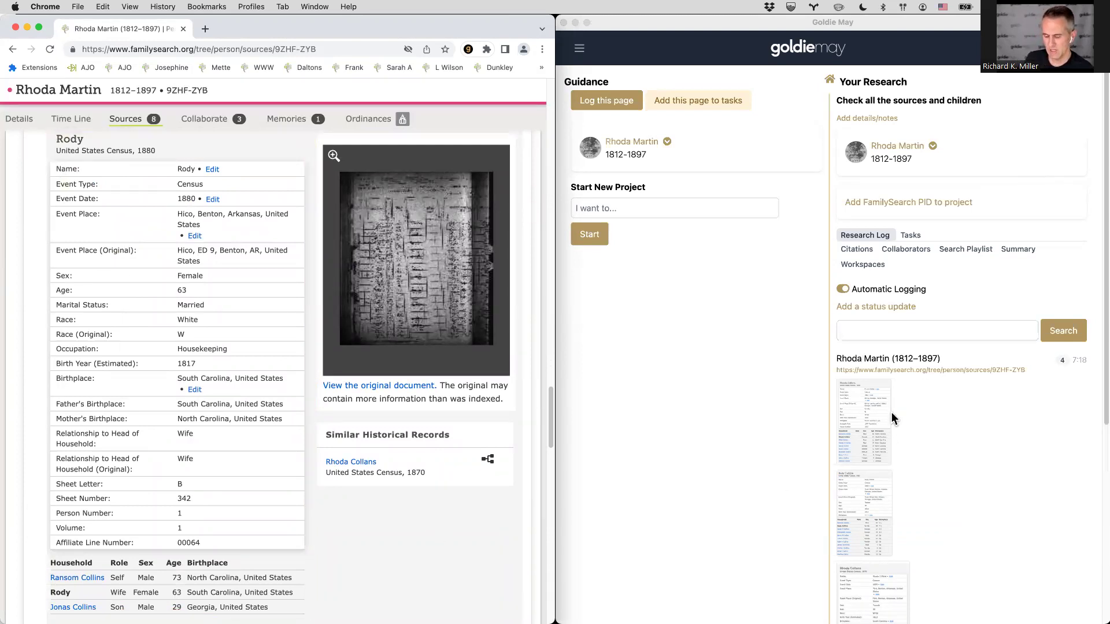
{"action": "scroll", "coordinate": [902, 431], "scroll_direction": "down", "scroll_amount": 5}
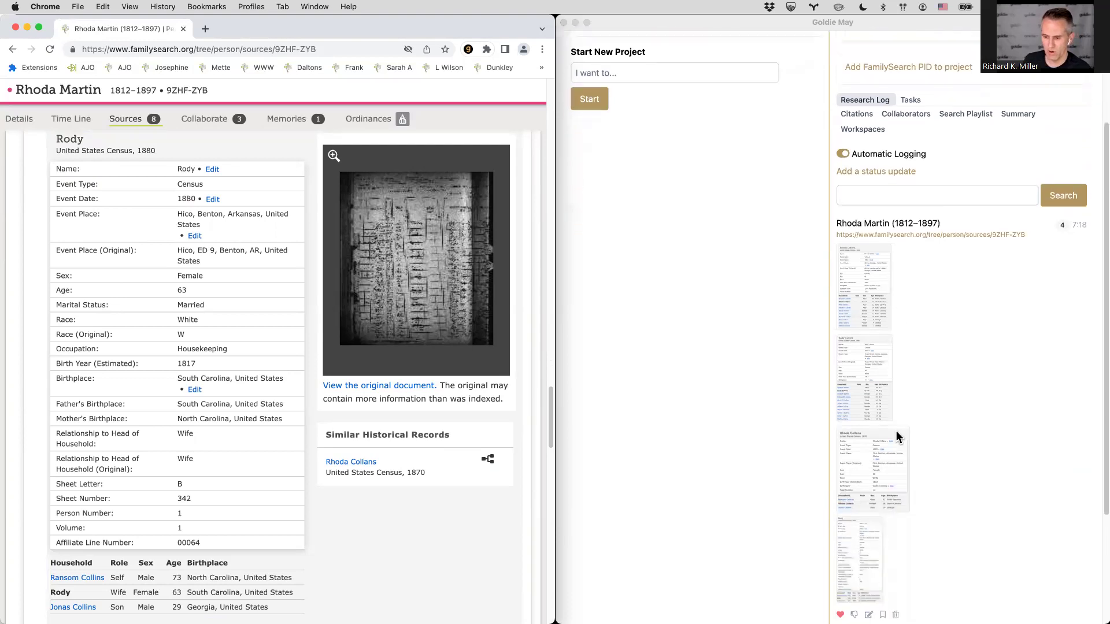
{"action": "scroll", "coordinate": [893, 347], "scroll_direction": "up", "scroll_amount": 5}
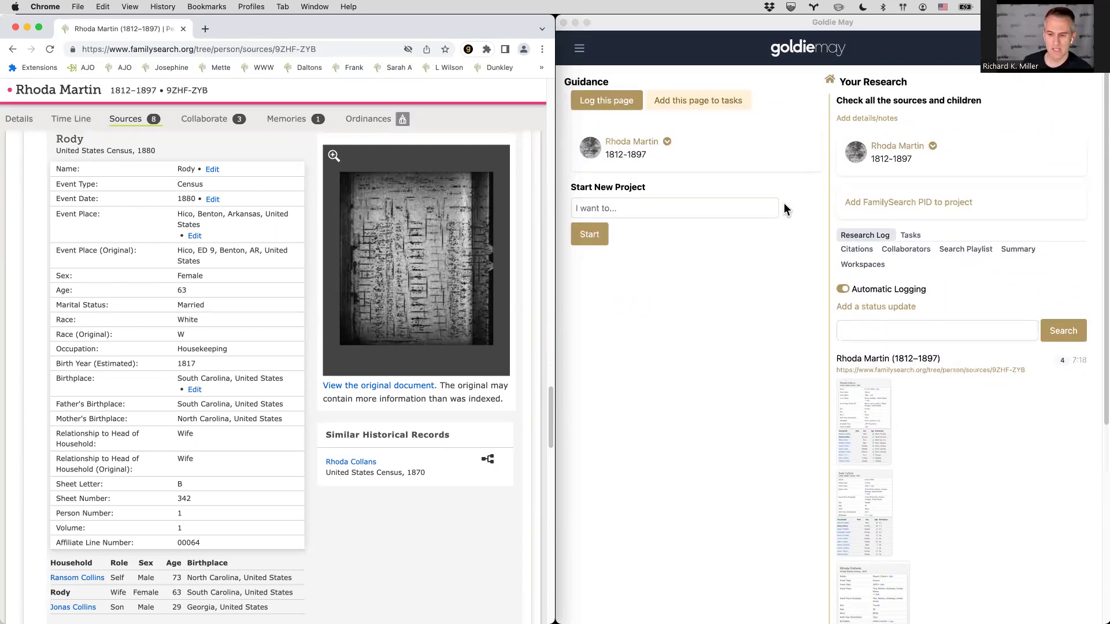
- Open the Canvas, widen Goldie May, and spread the 1850–1880 census cards rightward into a row
{"action": "left_click", "coordinate": [581, 51]}
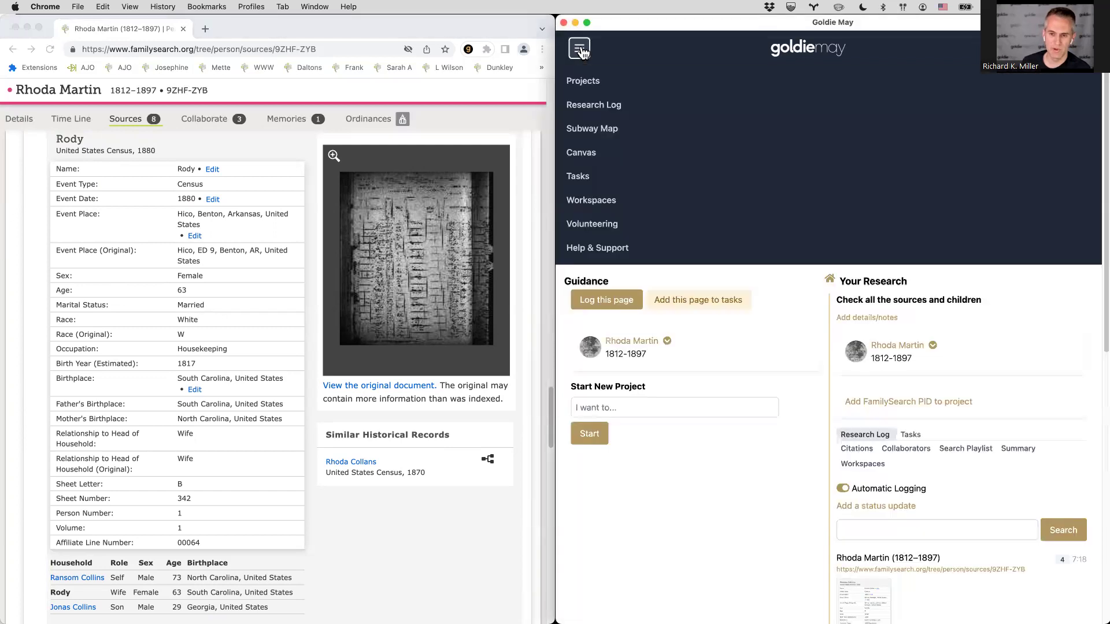
{"action": "left_click", "coordinate": [585, 161]}
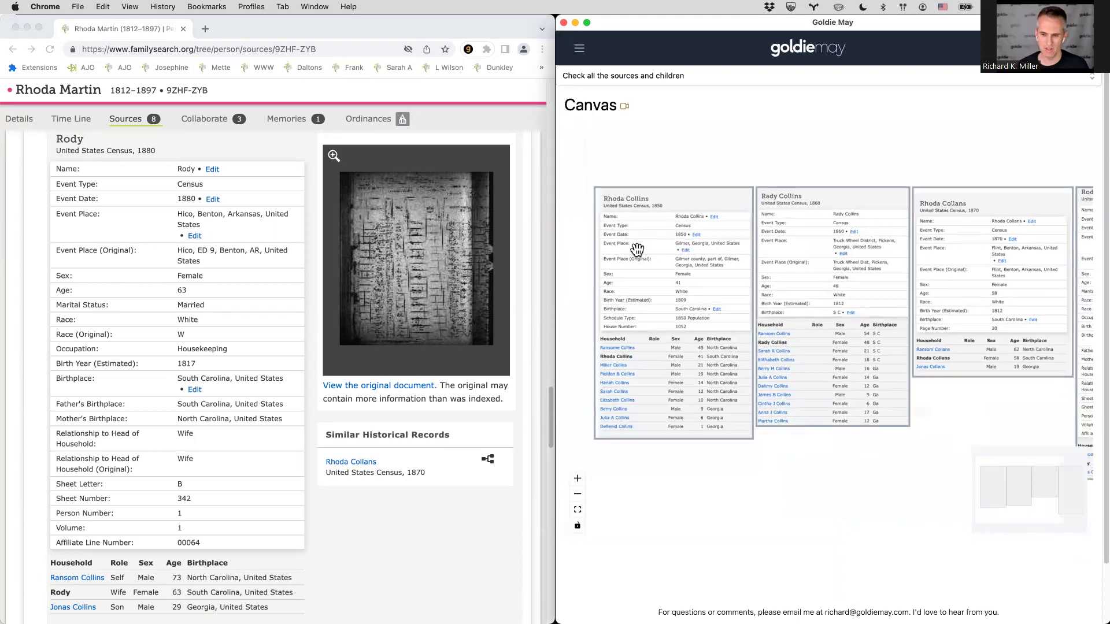
{"action": "left_click_drag", "start_coordinate": [555, 301], "coordinate": [206, 292]}
{"action": "scroll", "coordinate": [331, 269], "scroll_direction": "up", "scroll_amount": 2}
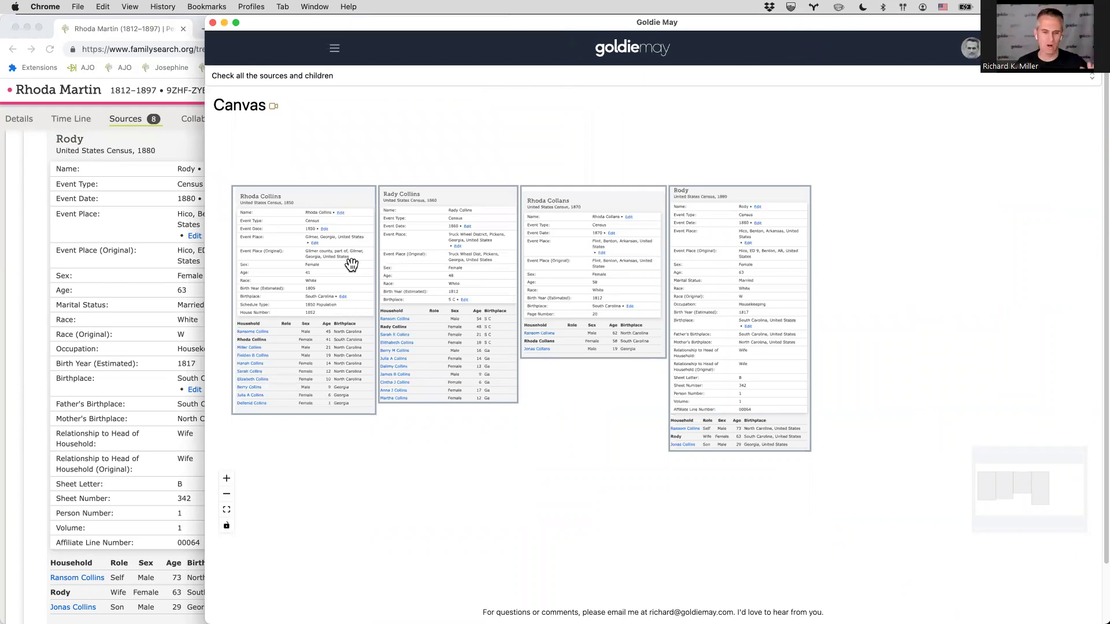
{"action": "left_click_drag", "start_coordinate": [681, 252], "coordinate": [796, 241]}
{"action": "left_click_drag", "start_coordinate": [590, 249], "coordinate": [644, 248]}
{"action": "left_click_drag", "start_coordinate": [461, 242], "coordinate": [545, 234]}
{"action": "left_click_drag", "start_coordinate": [296, 239], "coordinate": [382, 222]}
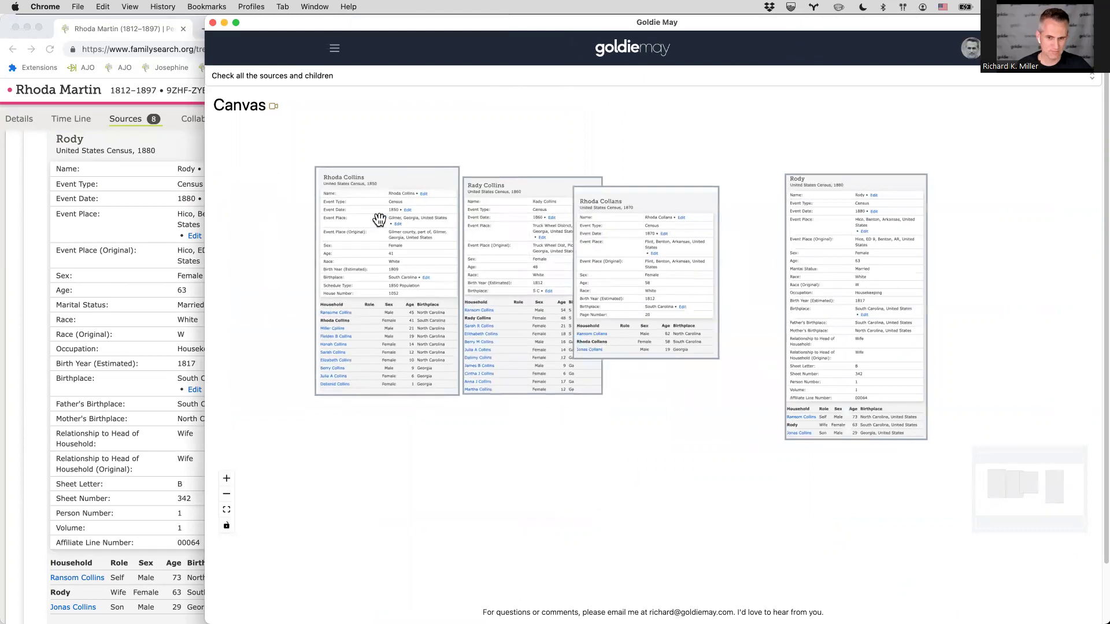
- Bring FamilySearch forward and switch to the ancestor's person details
{"action": "left_click", "coordinate": [129, 182]}
{"action": "left_click", "coordinate": [693, 152]}
{"action": "left_click", "coordinate": [98, 185]}
{"action": "left_click", "coordinate": [19, 118]}
- Zoom FamilySearch out twice, capture the 15-child list, and paste it onto the Canvas
{"action": "scroll", "coordinate": [184, 355], "scroll_direction": "down", "scroll_amount": 15}
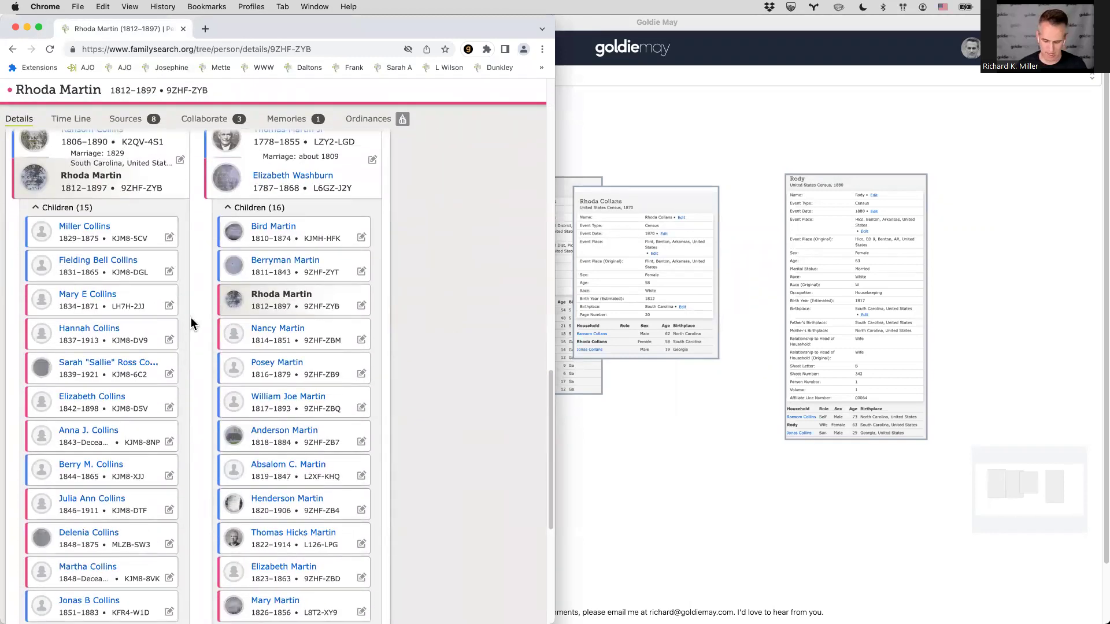
{"action": "key", "text": "super+minus"}
{"action": "scroll", "coordinate": [191, 323], "scroll_direction": "down", "scroll_amount": 1}
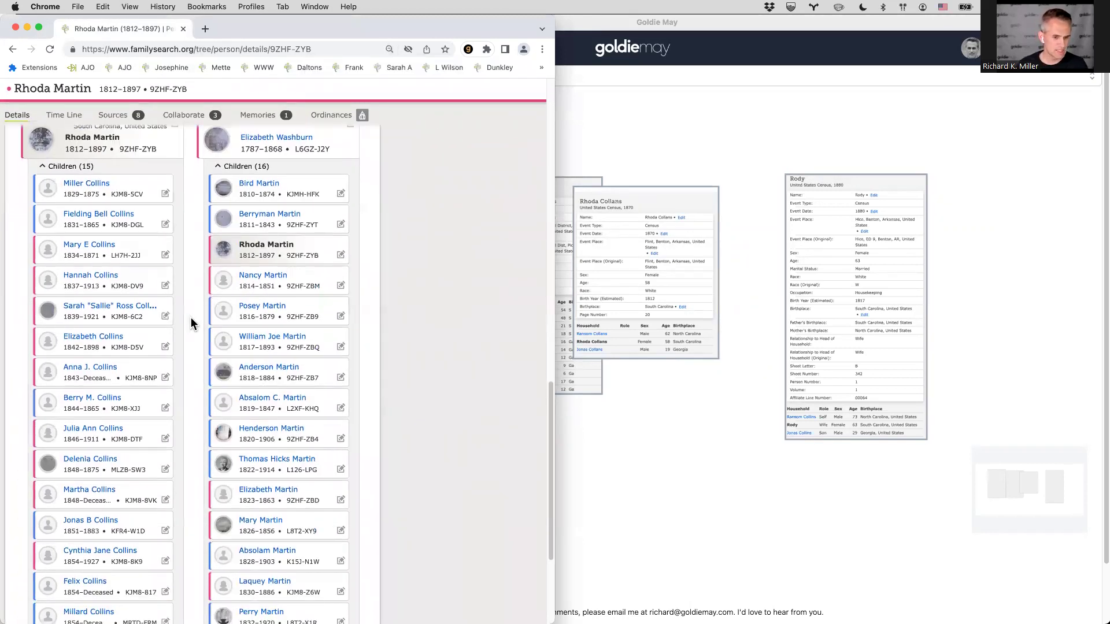
{"action": "key", "text": "super+minus"}
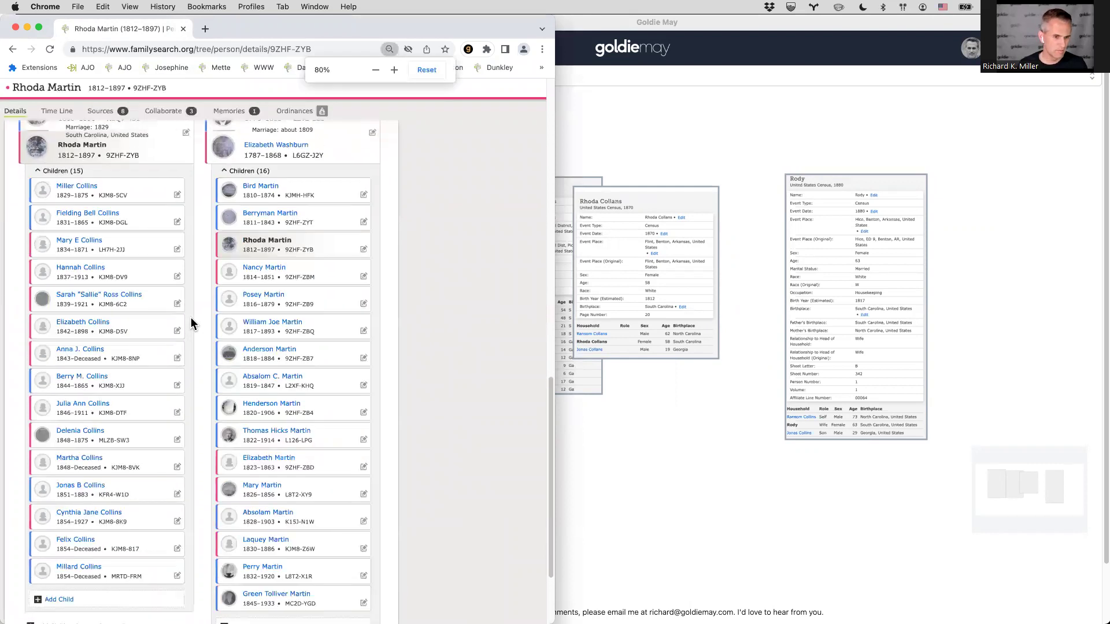
{"action": "right_click", "coordinate": [200, 298]}
{"action": "left_click", "coordinate": [139, 335]}
{"action": "left_click_drag", "start_coordinate": [19, 178], "coordinate": [201, 614]}
{"action": "left_click", "coordinate": [630, 75]}
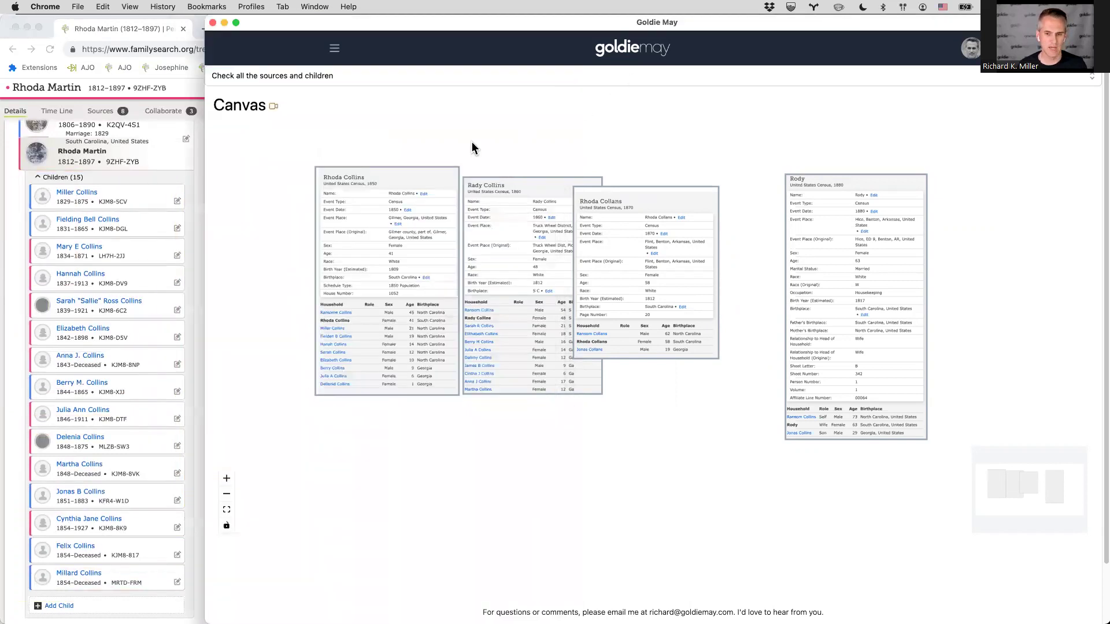
{"action": "key", "text": "super+v"}
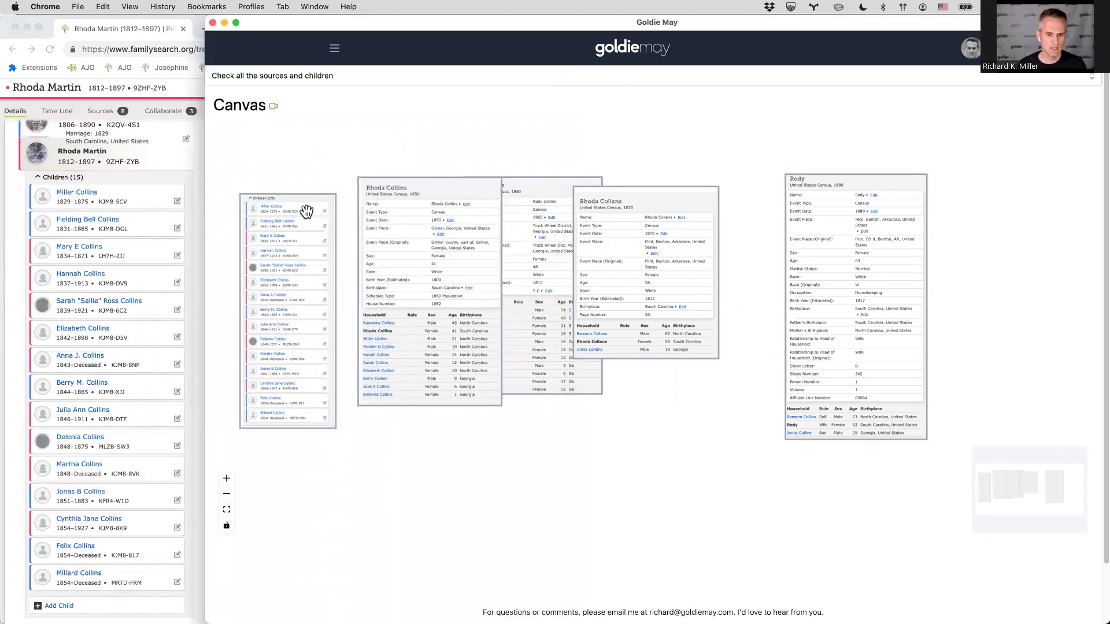
{"action": "scroll", "coordinate": [296, 177], "scroll_direction": "up", "scroll_amount": 5}
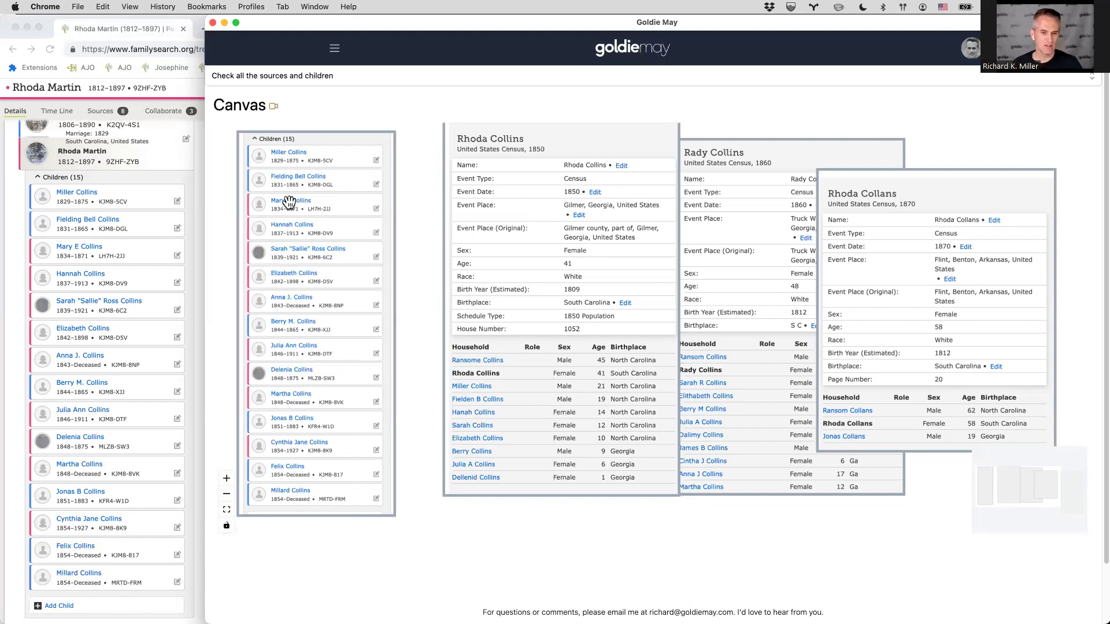
- Nudge the 1850 and 1860 cards left, move the 1870 card beside the 1860, and pan back
{"action": "left_click_drag", "start_coordinate": [614, 196], "coordinate": [585, 199]}
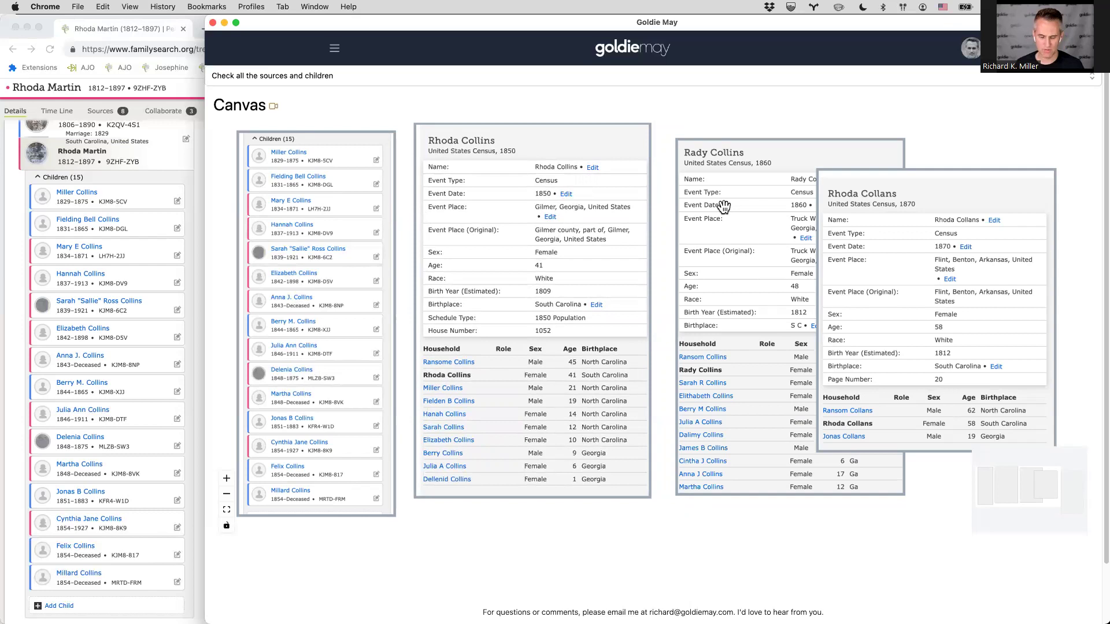
{"action": "mouse_move", "coordinate": [724, 206]}
{"action": "left_mouse_down"}
{"action": "mouse_move", "coordinate": [692, 185]}
{"action": "mouse_move", "coordinate": [707, 204]}
{"action": "left_mouse_up"}
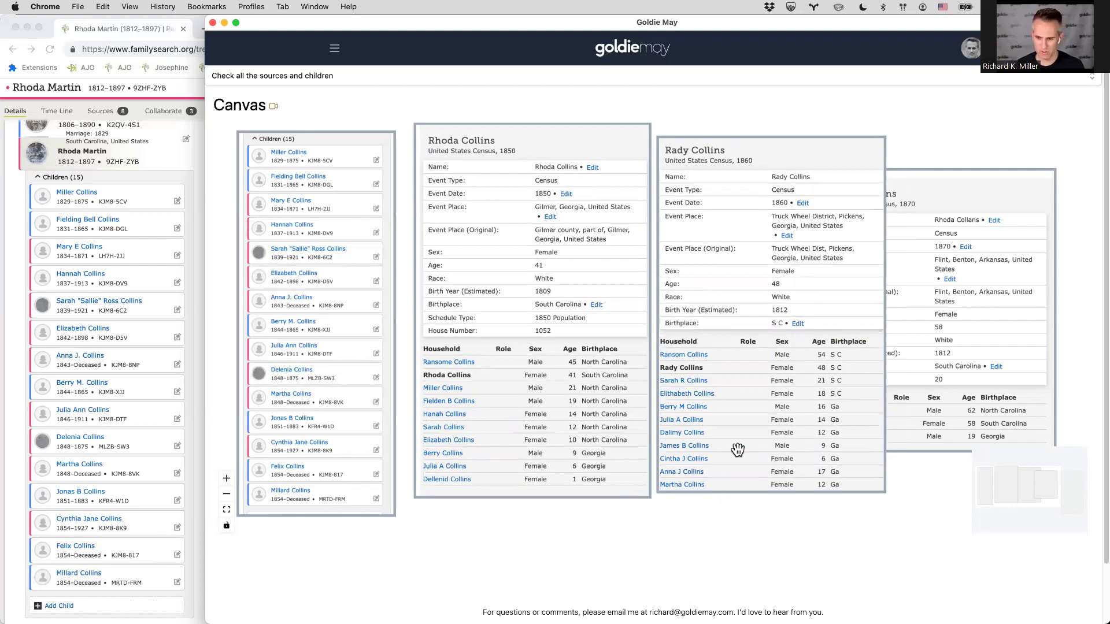
{"action": "left_click", "coordinate": [992, 321]}
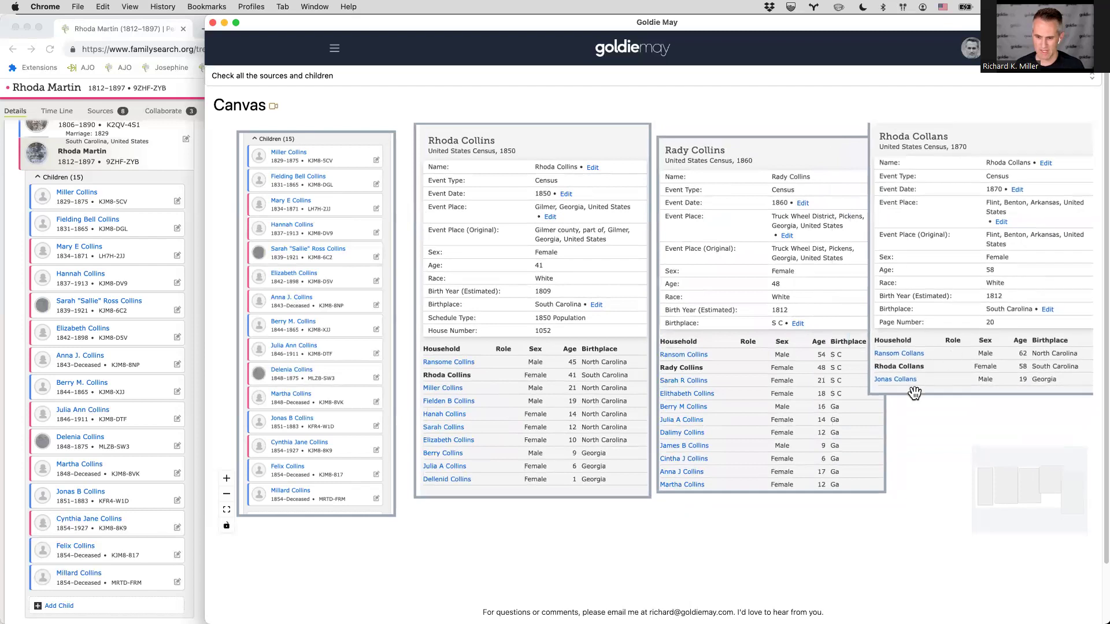
{"action": "left_click_drag", "start_coordinate": [926, 414], "coordinate": [741, 406]}
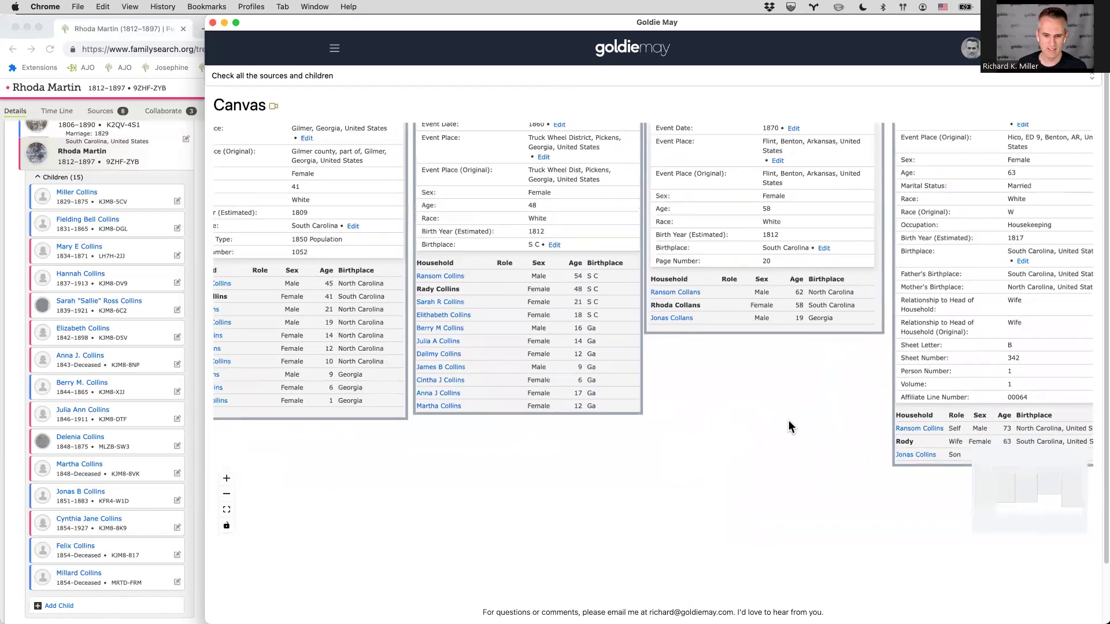
{"action": "left_click_drag", "start_coordinate": [819, 425], "coordinate": [1013, 461]}
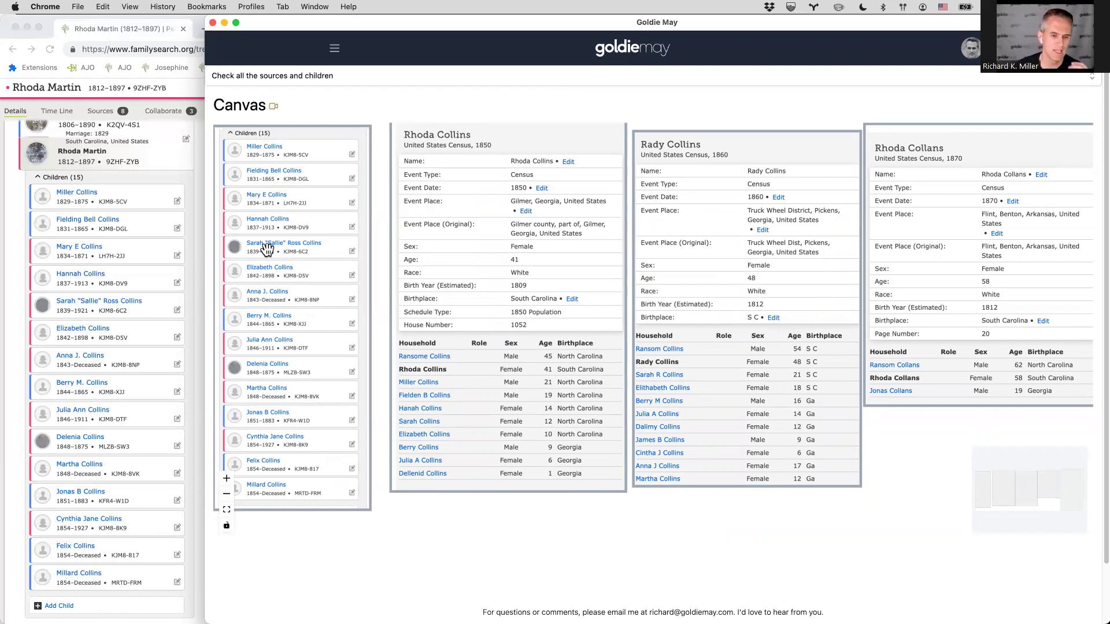
{"action": "scroll", "coordinate": [267, 249], "scroll_direction": "up", "scroll_amount": 5}
{"action": "scroll", "coordinate": [281, 178], "scroll_direction": "down", "scroll_amount": 4}
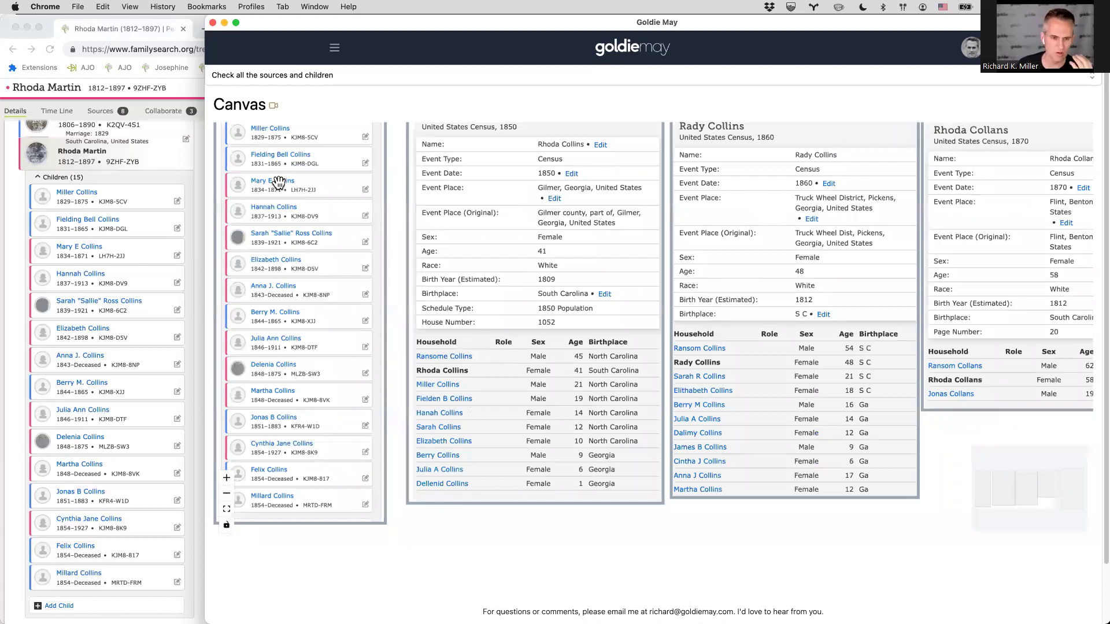
- Open the daughter's person page, check her sources, and narrow Goldie May beside the browser
{"action": "left_click", "coordinate": [74, 126]}
{"action": "scroll", "coordinate": [92, 316], "scroll_direction": "up", "scroll_amount": 3}
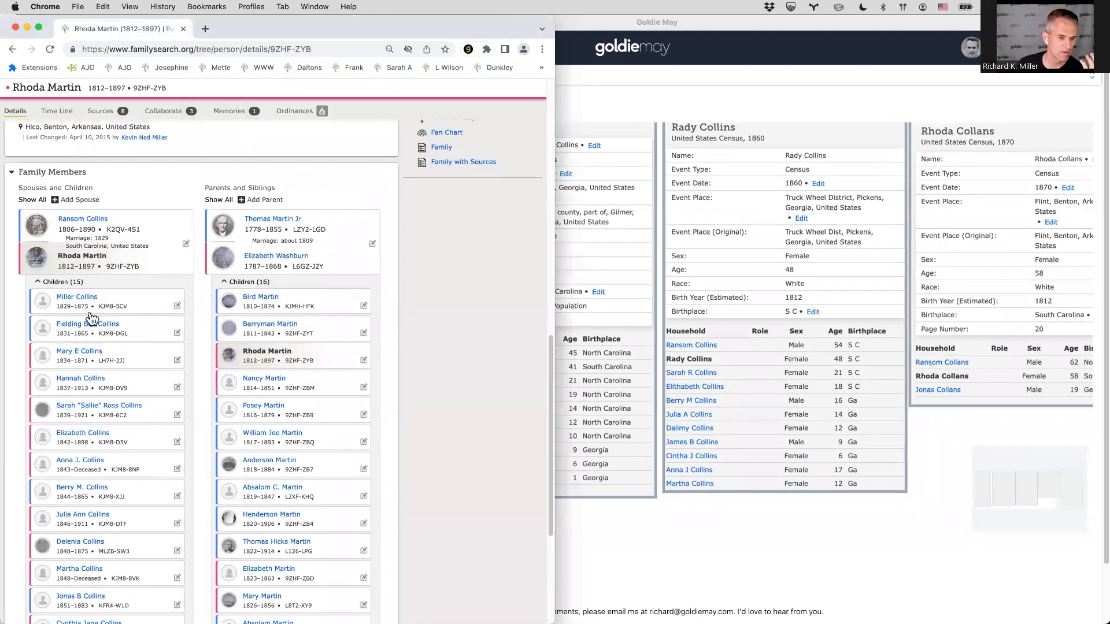
{"action": "left_click", "coordinate": [79, 352]}
{"action": "left_click", "coordinate": [101, 204]}
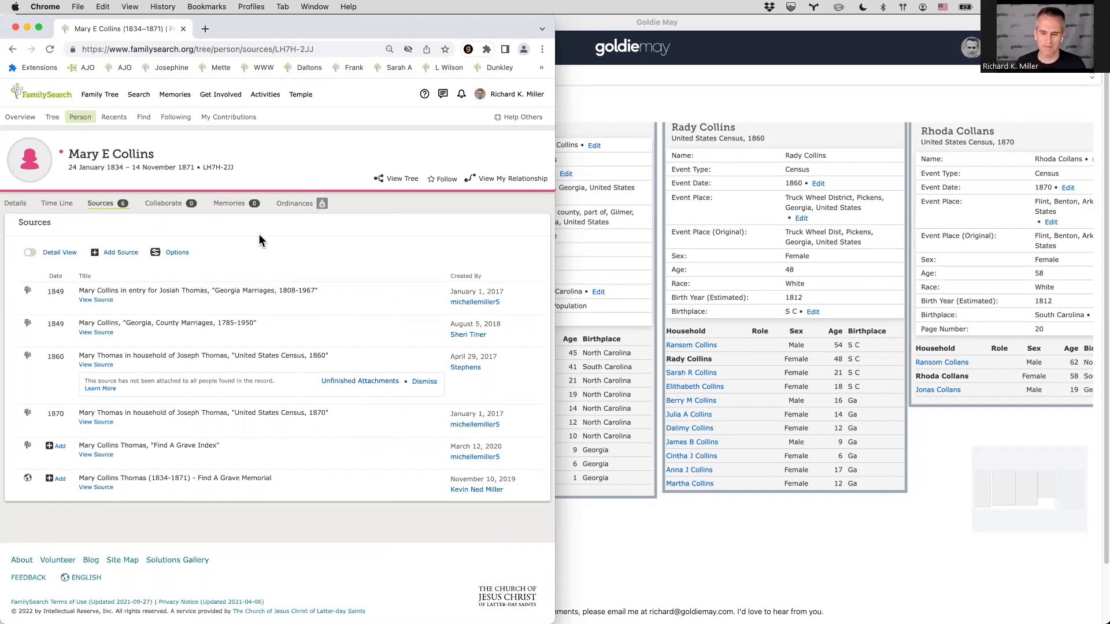
{"action": "left_click", "coordinate": [16, 204]}
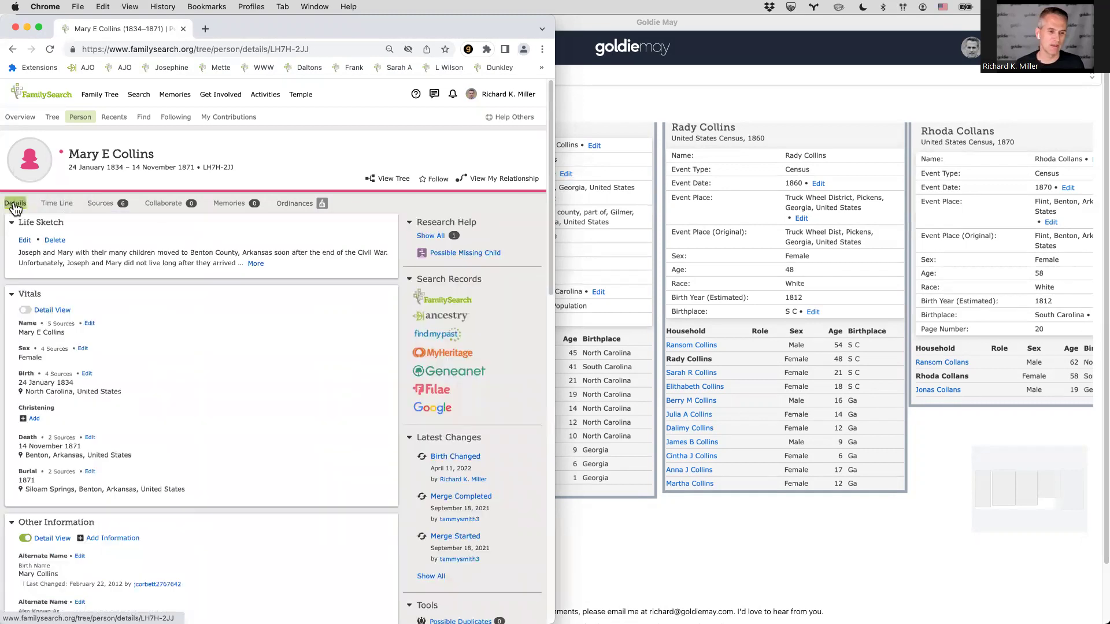
{"action": "scroll", "coordinate": [660, 297], "scroll_direction": "down", "scroll_amount": 5}
{"action": "left_click", "coordinate": [842, 486]}
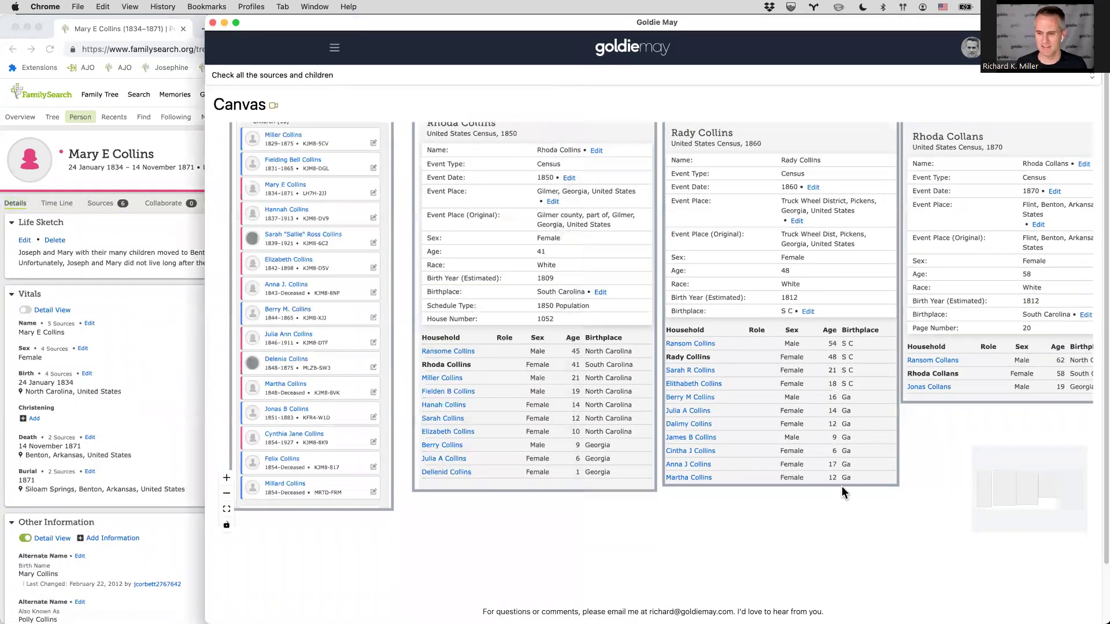
{"action": "left_click_drag", "start_coordinate": [206, 192], "coordinate": [556, 196]}
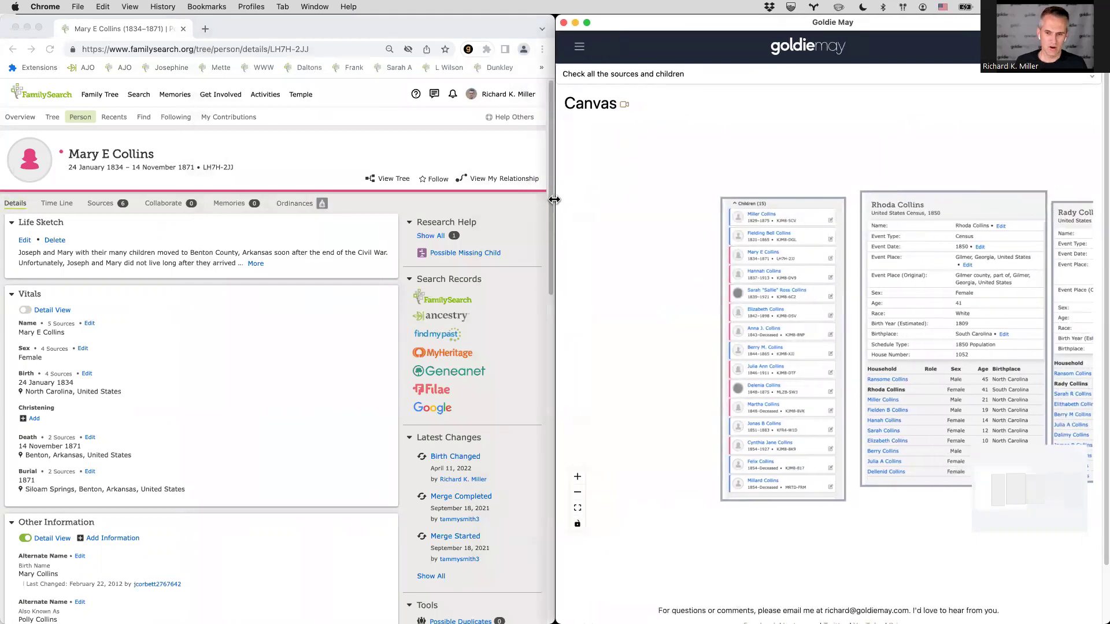
- Switch Goldie May to the Subway Map, show FamilySearch's fan chart, and open United States research links
{"action": "left_click", "coordinate": [580, 46]}
{"action": "left_click", "coordinate": [592, 127]}
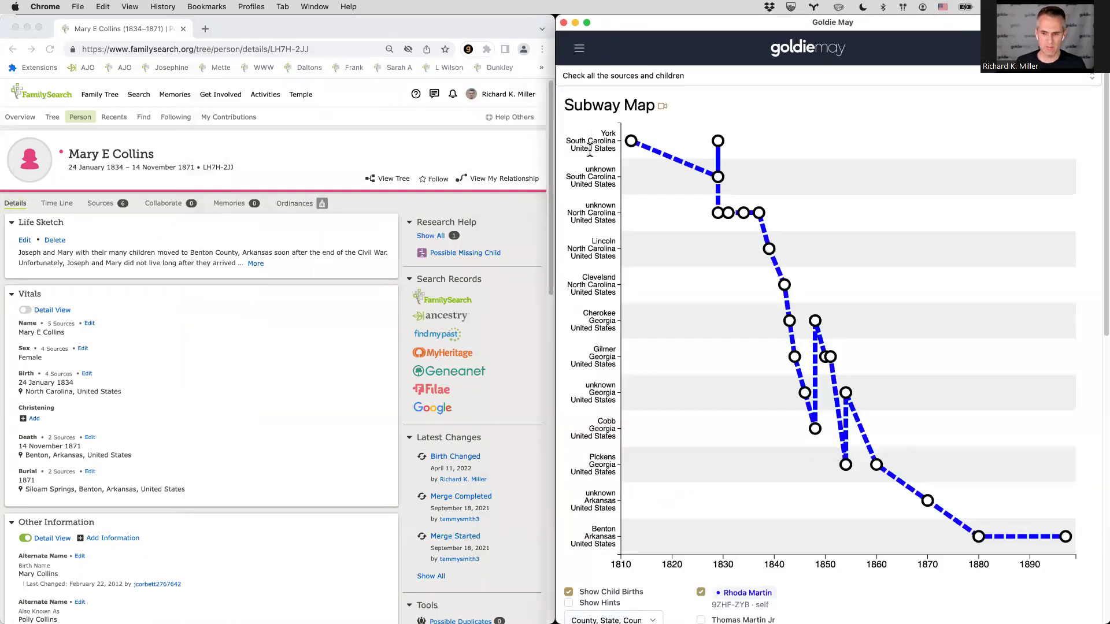
{"action": "mouse_move", "coordinate": [596, 349]}
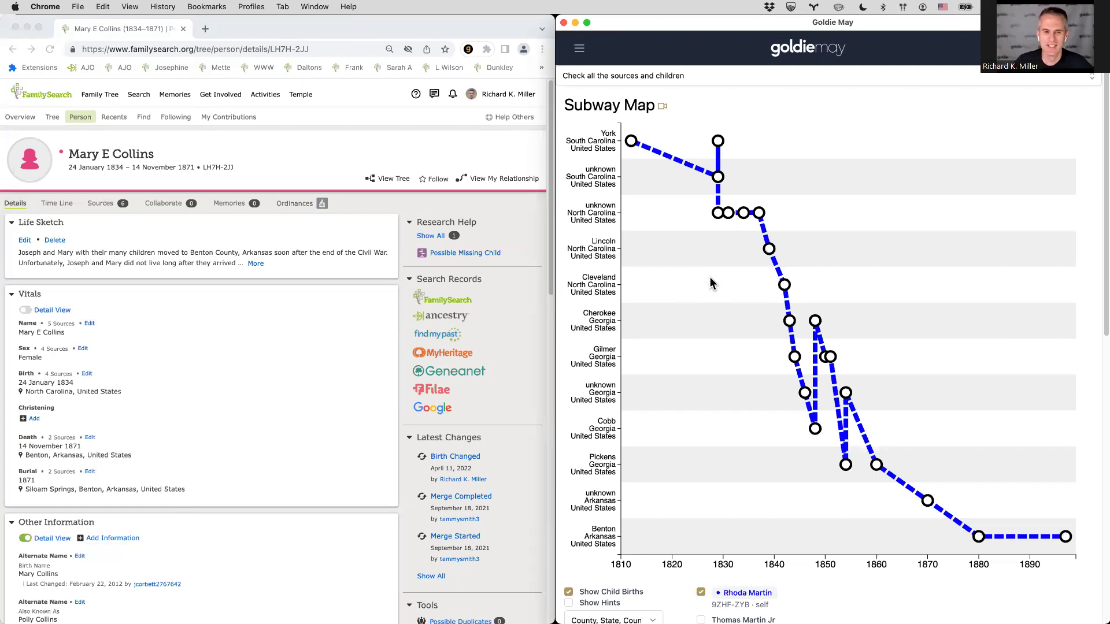
{"action": "left_click", "coordinate": [52, 125]}
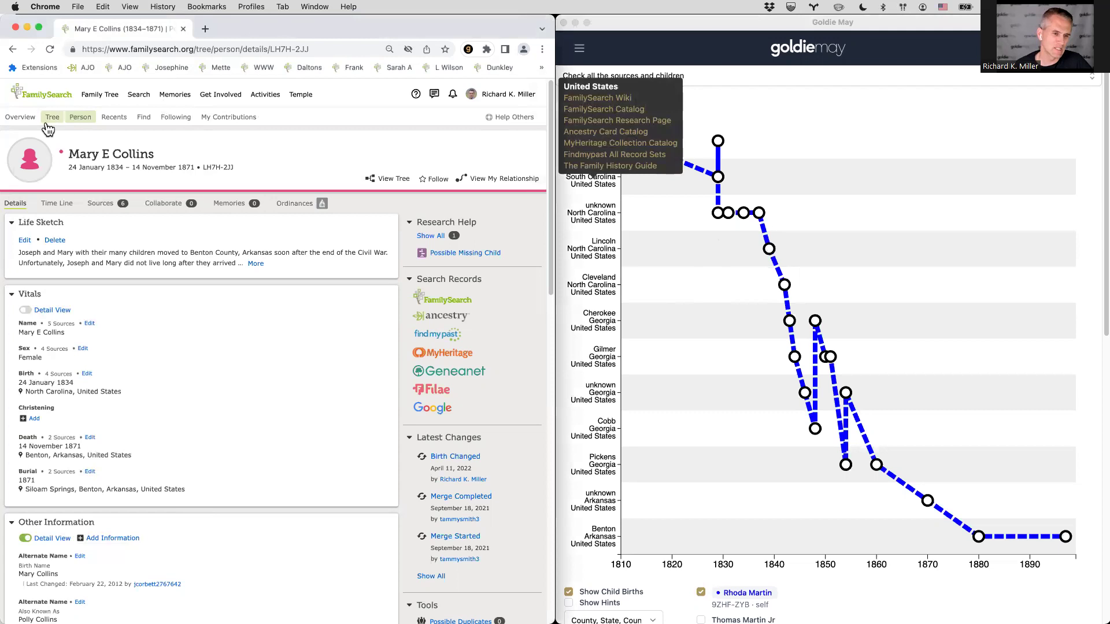
{"action": "left_click", "coordinate": [52, 124]}
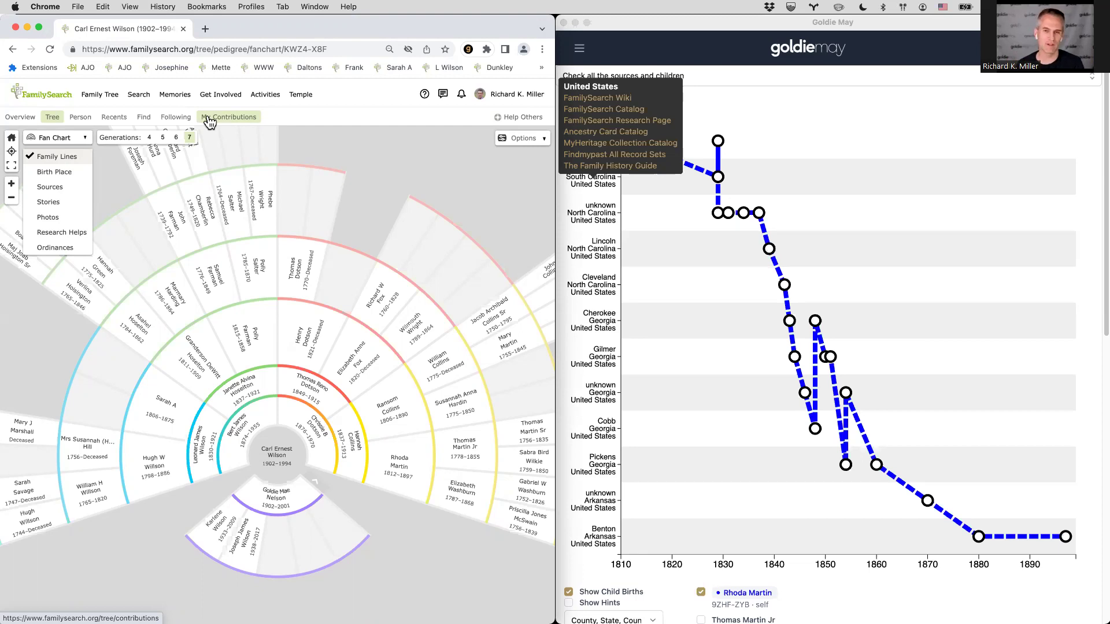
{"action": "left_click", "coordinate": [671, 241]}
{"action": "left_click", "coordinate": [602, 186]}
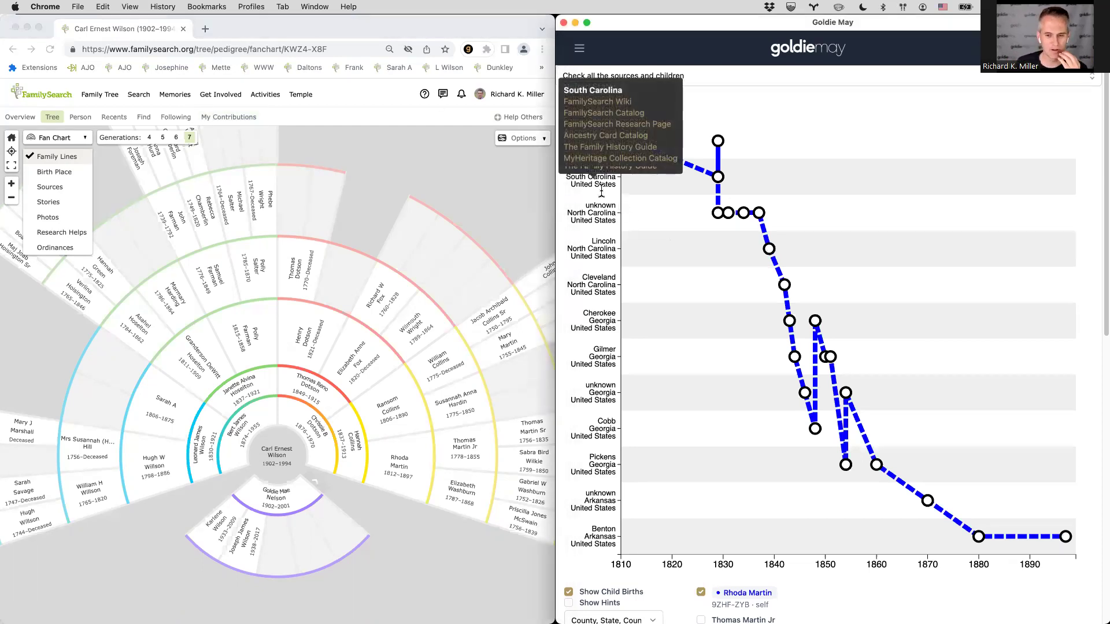
- Open the AJO Ancestry person page and untick the first ancestor, leaving only the Kentucky-to-Utah route
{"action": "left_click", "coordinate": [740, 102]}
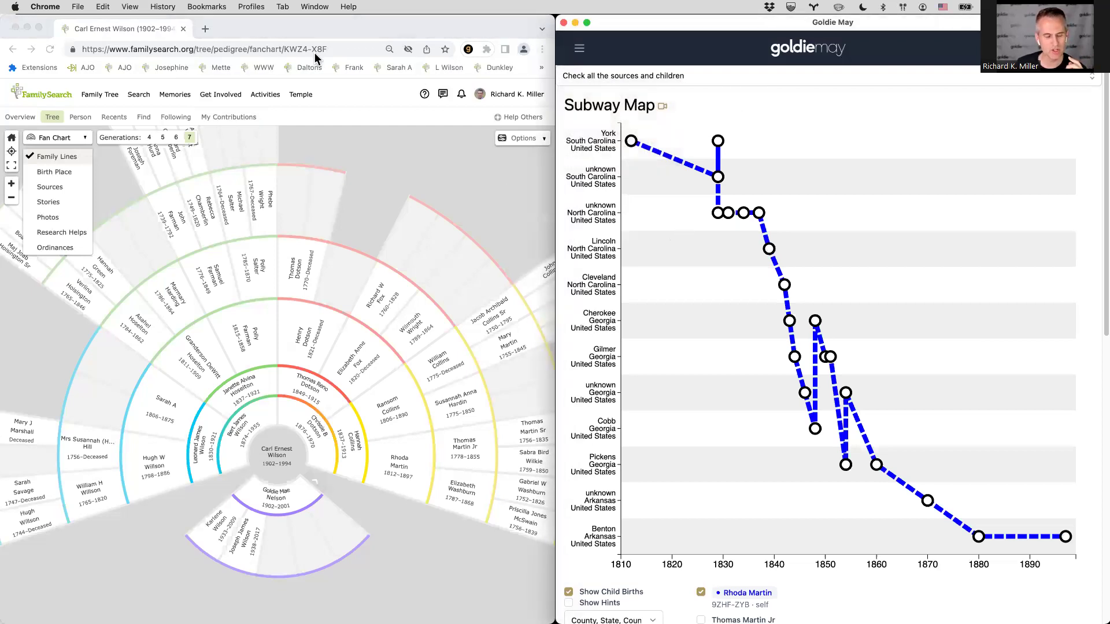
{"action": "left_click", "coordinate": [78, 71]}
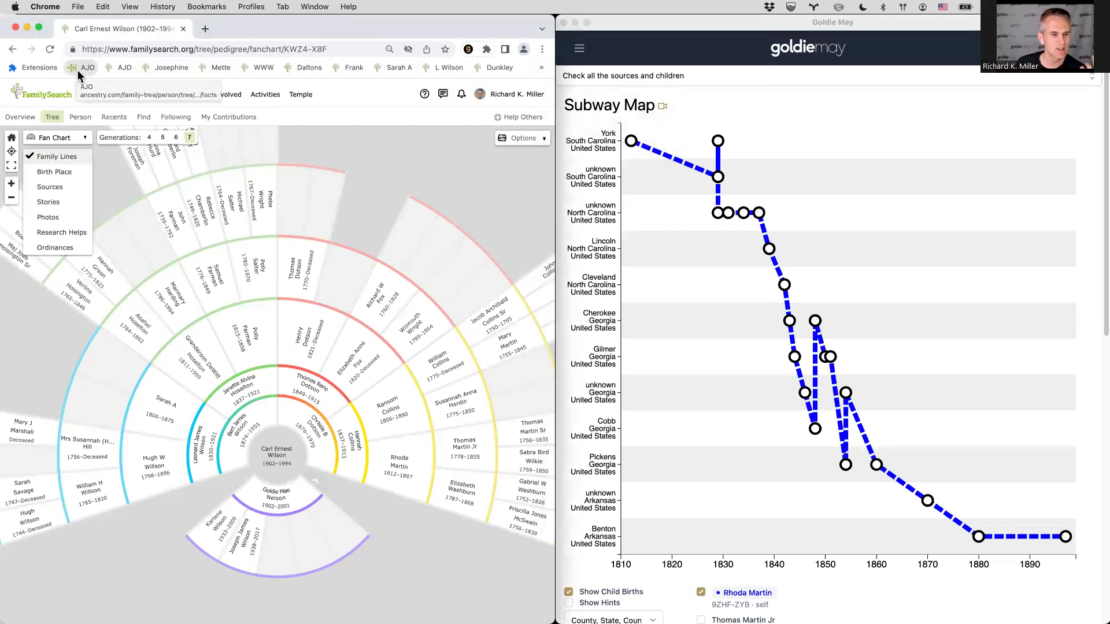
{"action": "left_click", "coordinate": [79, 71]}
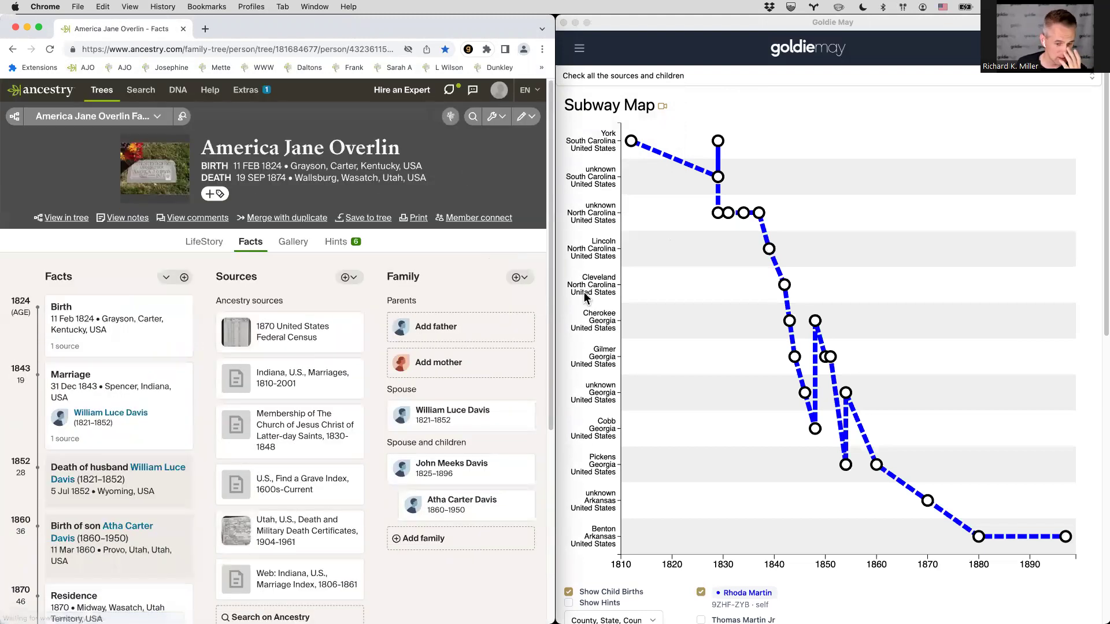
{"action": "scroll", "coordinate": [717, 444], "scroll_direction": "down", "scroll_amount": 3}
{"action": "left_click", "coordinate": [701, 482]}
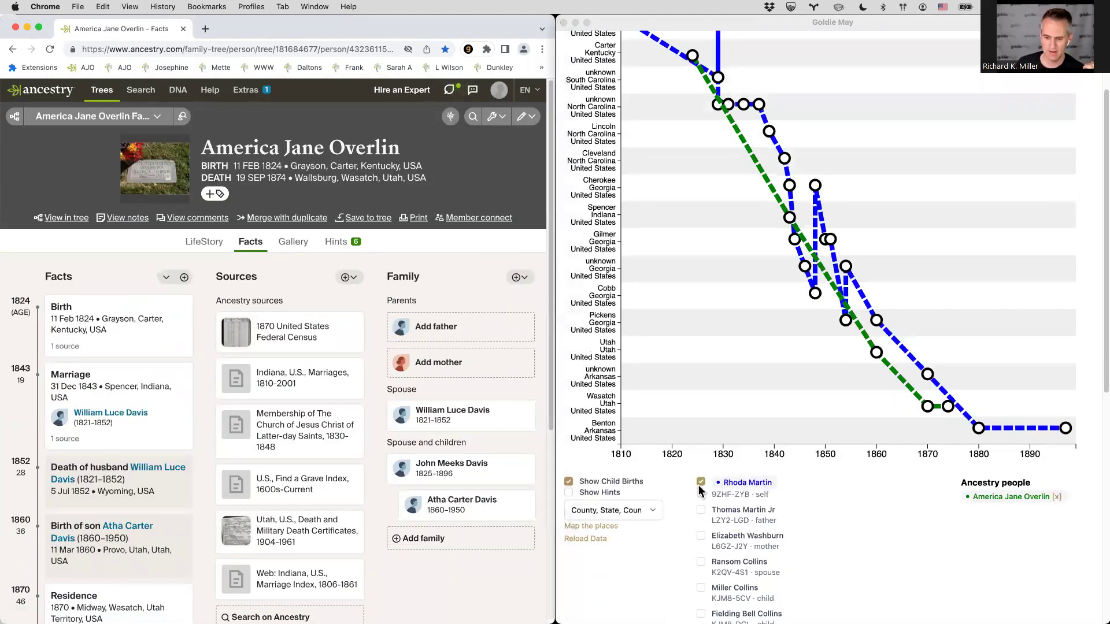
{"action": "scroll", "coordinate": [685, 484], "scroll_direction": "up", "scroll_amount": 3}
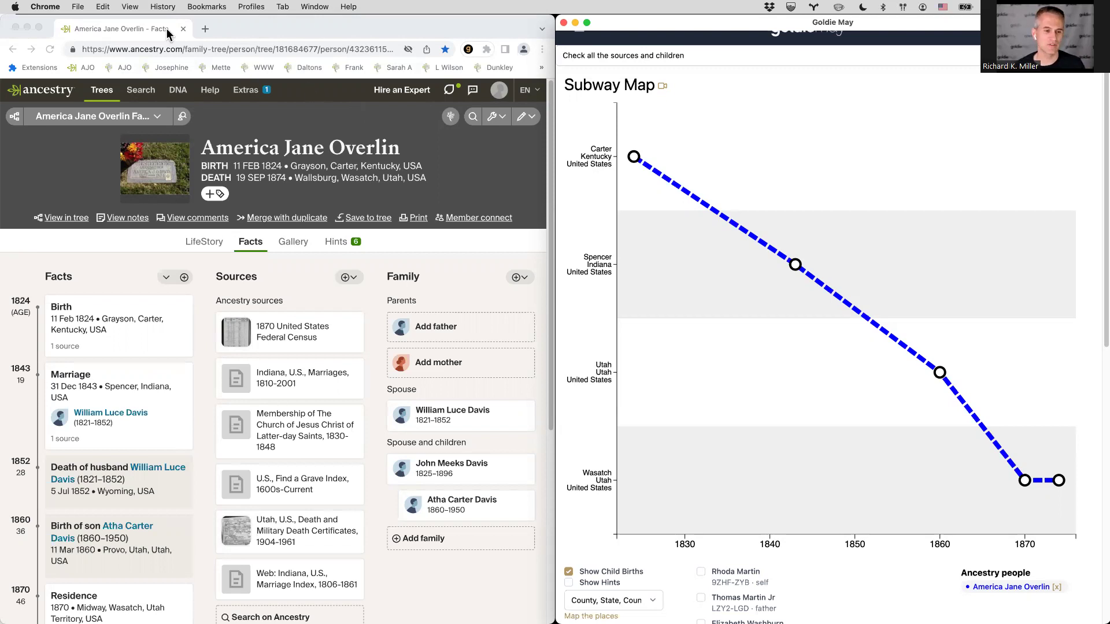
- Start an Ancestry Public Member Trees search from the search categories
{"action": "left_click", "coordinate": [146, 96]}
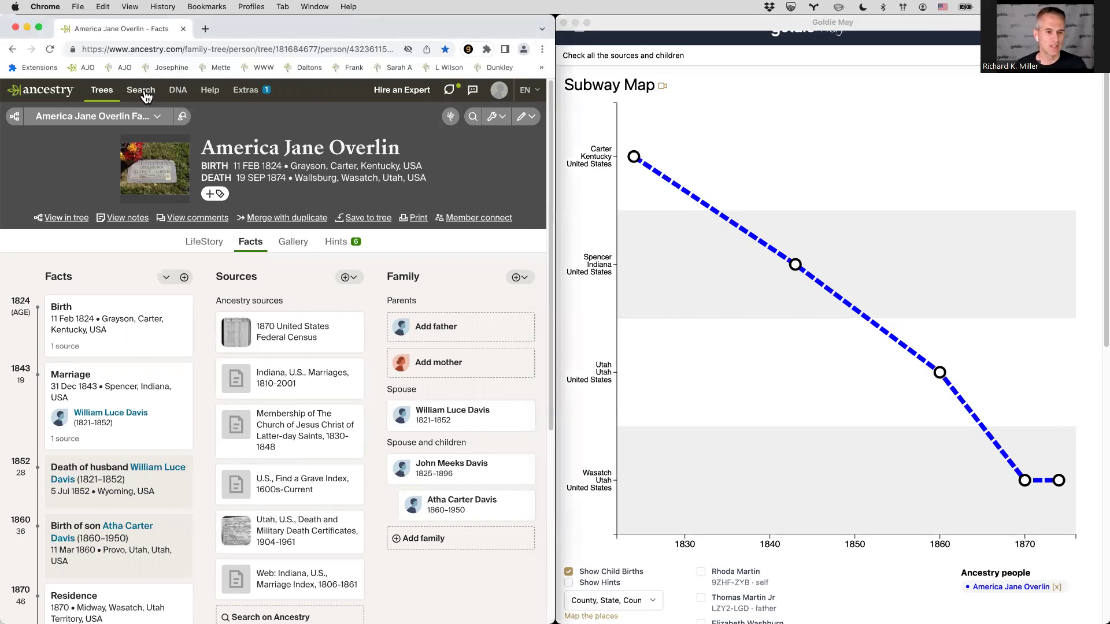
{"action": "left_click", "coordinate": [141, 101]}
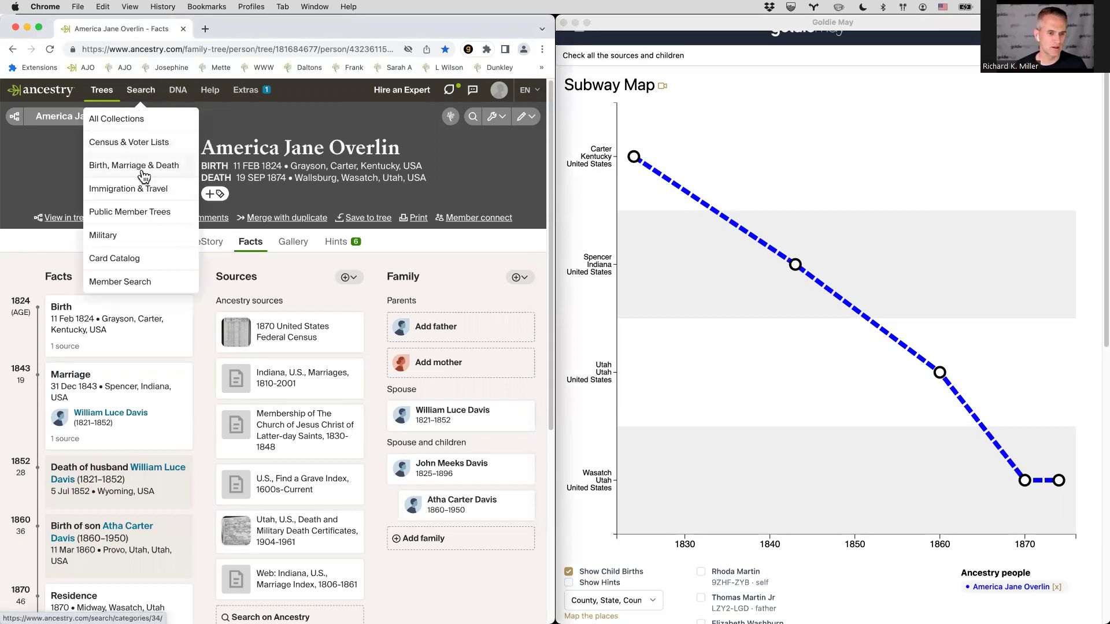
{"action": "left_click", "coordinate": [138, 216]}
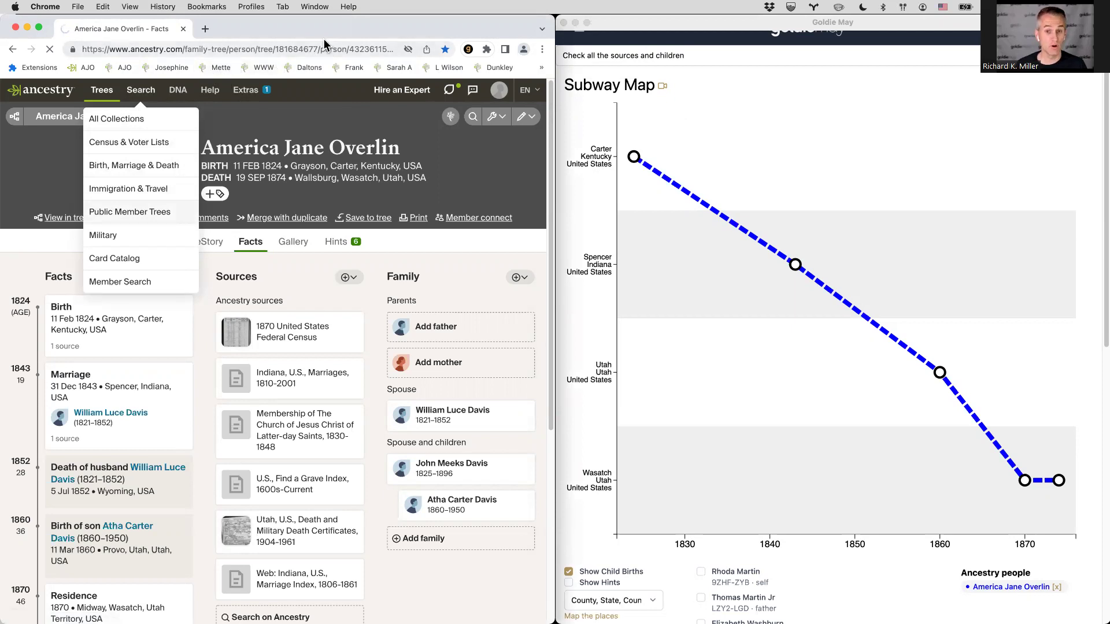
- Go back twice to the daughter's page and open her mother's person page from Family Members
{"action": "left_click", "coordinate": [12, 51]}
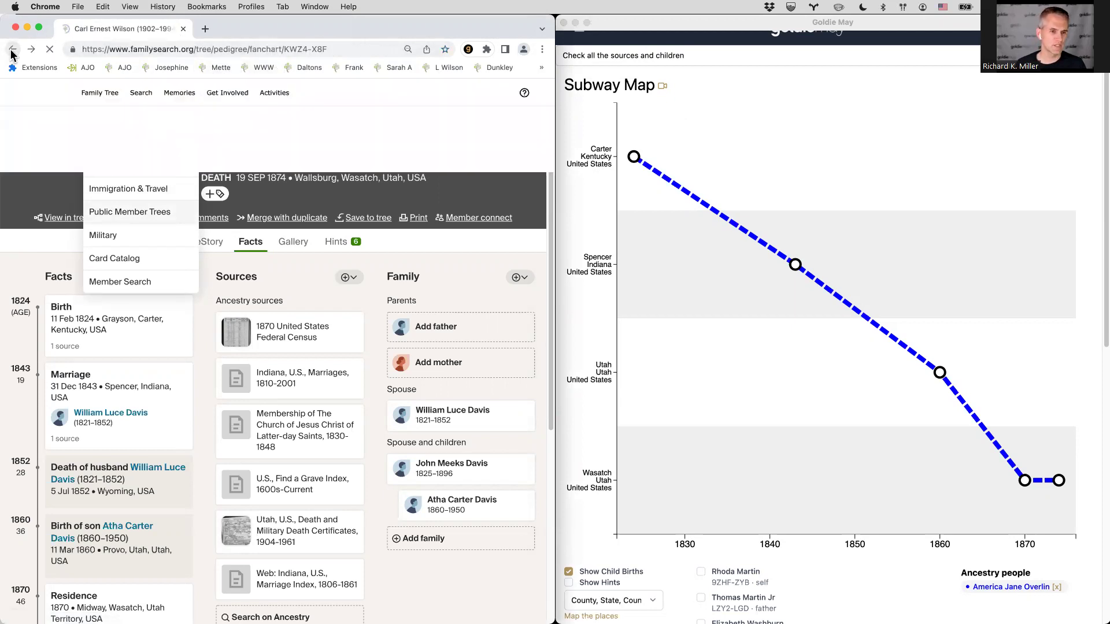
{"action": "left_click", "coordinate": [12, 50]}
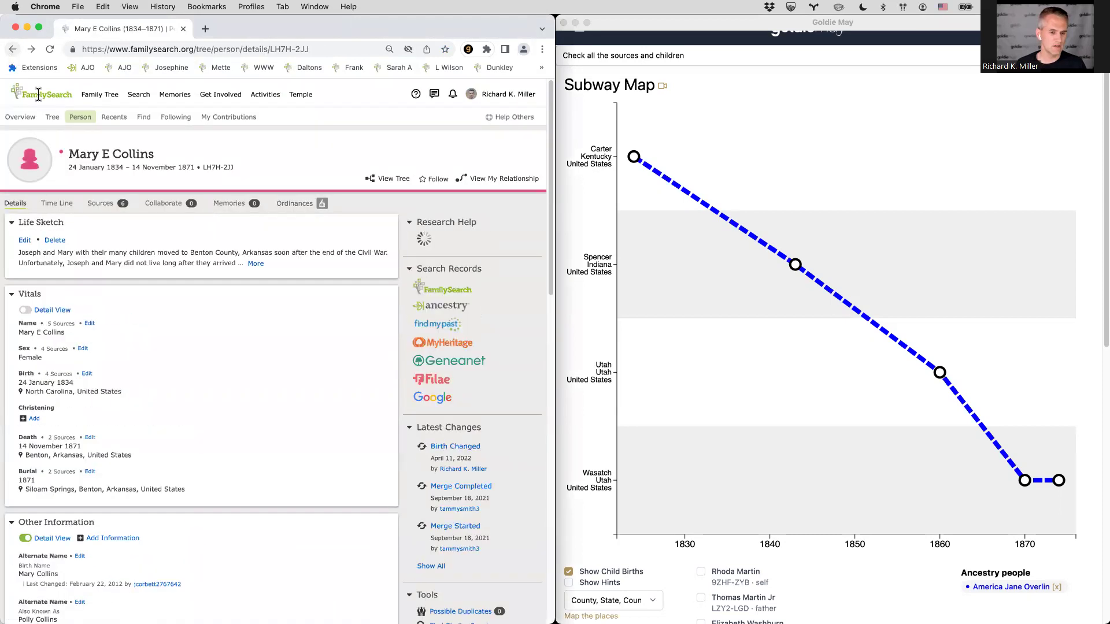
{"action": "scroll", "coordinate": [283, 178], "scroll_direction": "down", "scroll_amount": 10}
{"action": "mouse_move", "coordinate": [265, 204]}
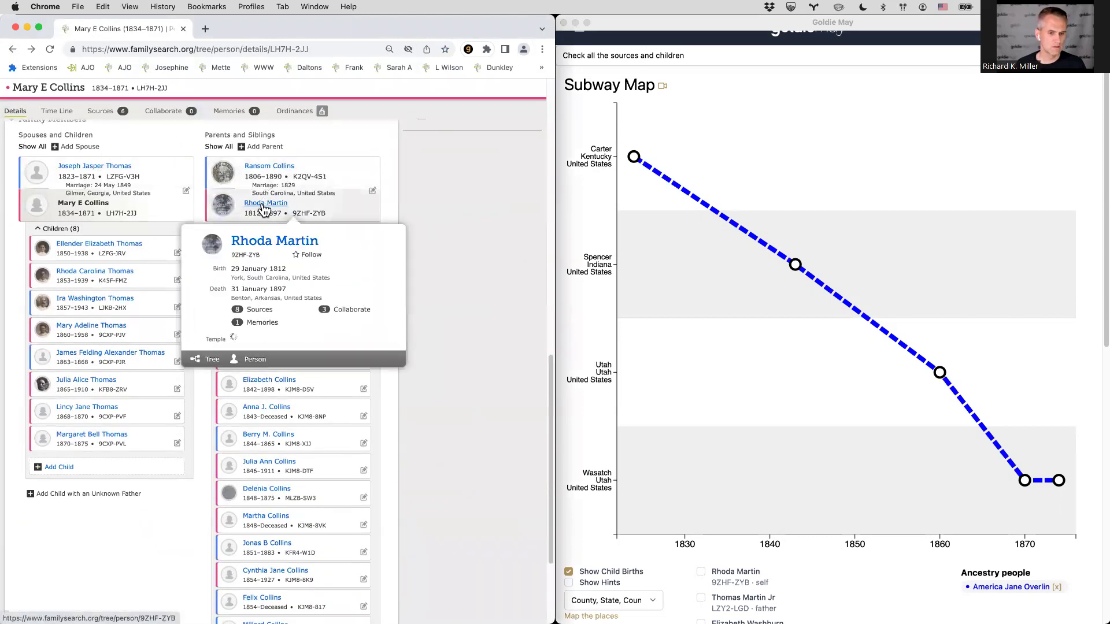
{"action": "left_click", "coordinate": [271, 247]}
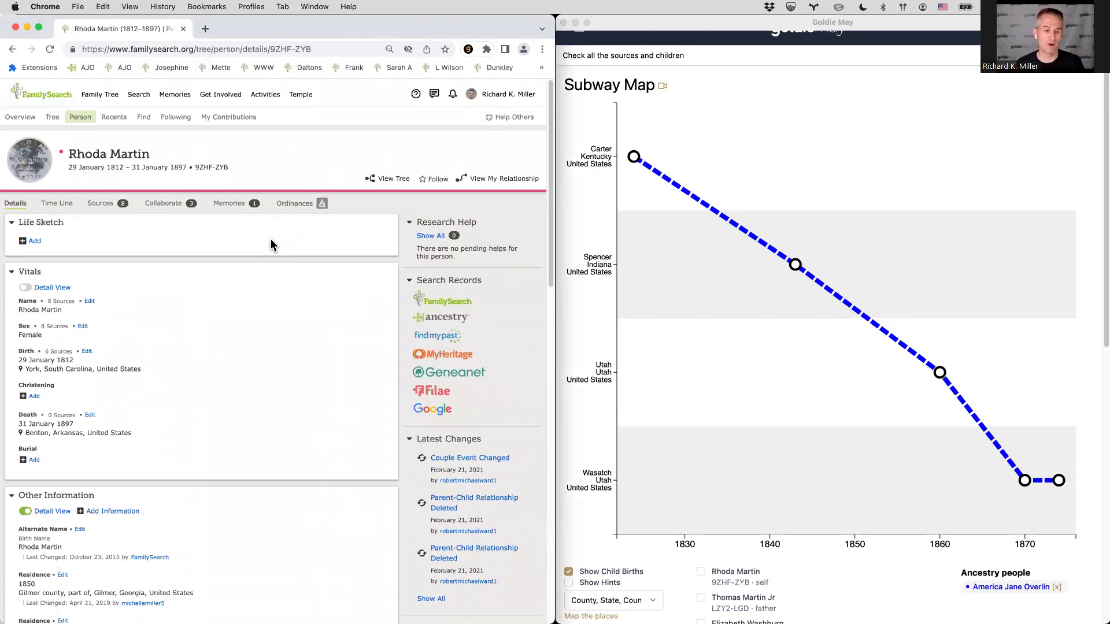
- Open ancestry.com in a new tab and bring up the Public Member Trees search form
{"action": "key", "text": "super+t"}
{"action": "type", "text": "ance"}
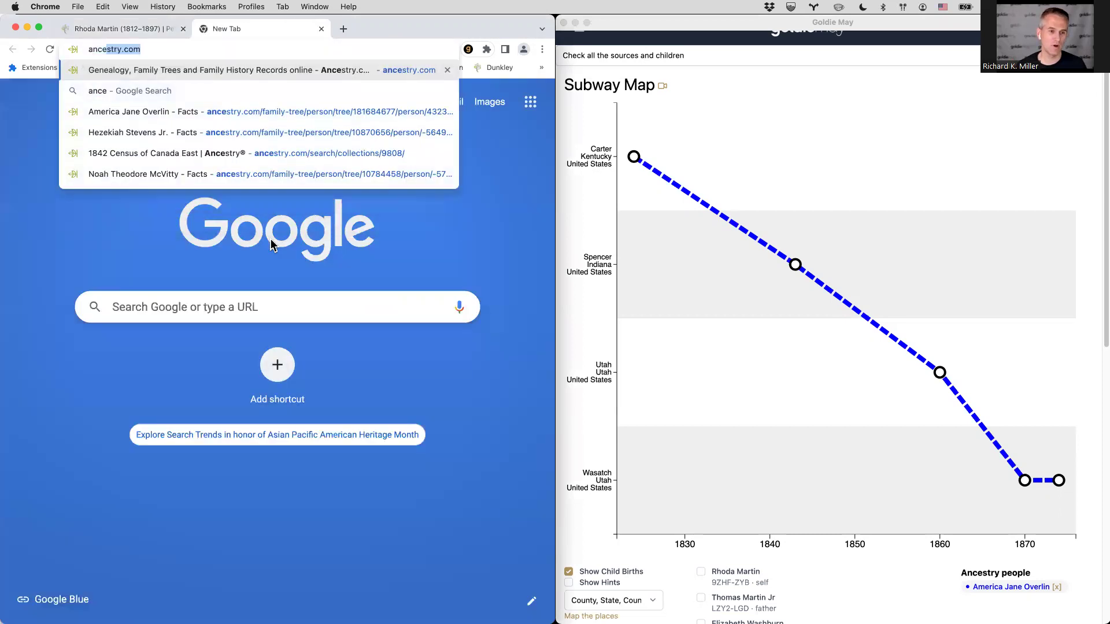
{"action": "key", "text": "Return"}
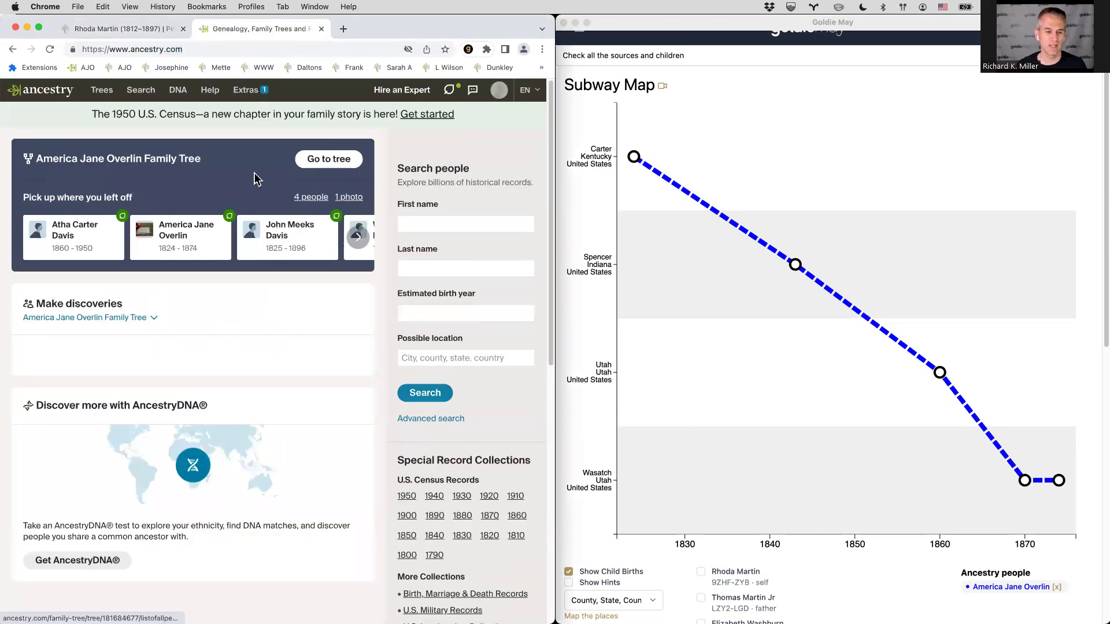
{"action": "left_click", "coordinate": [141, 90]}
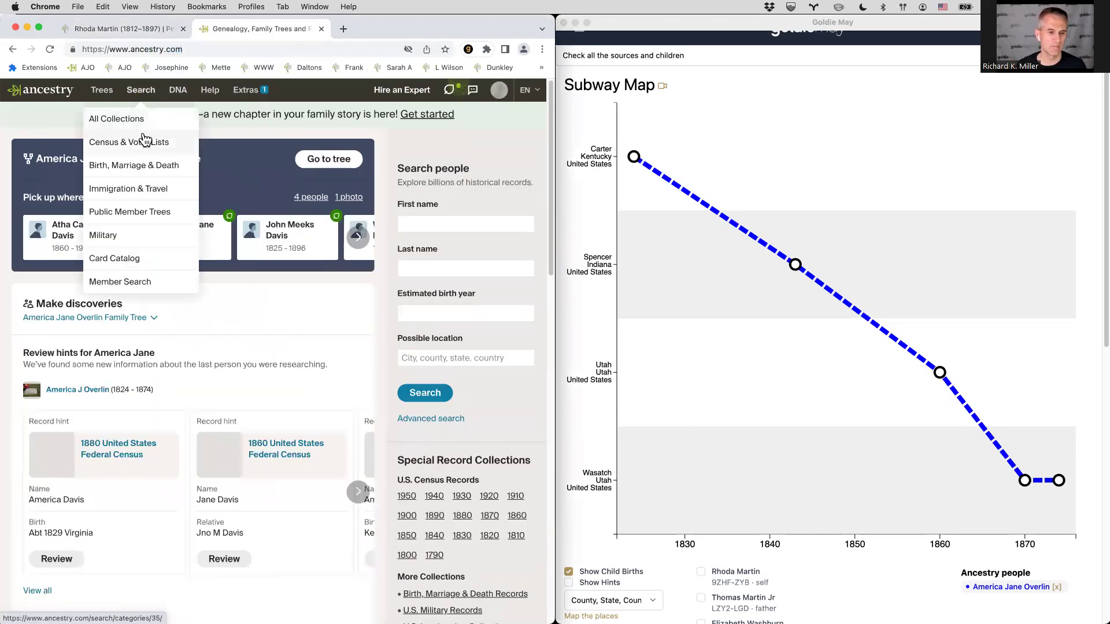
{"action": "left_click", "coordinate": [134, 213]}
{"action": "key", "text": "ctrl+shift+Tab"}
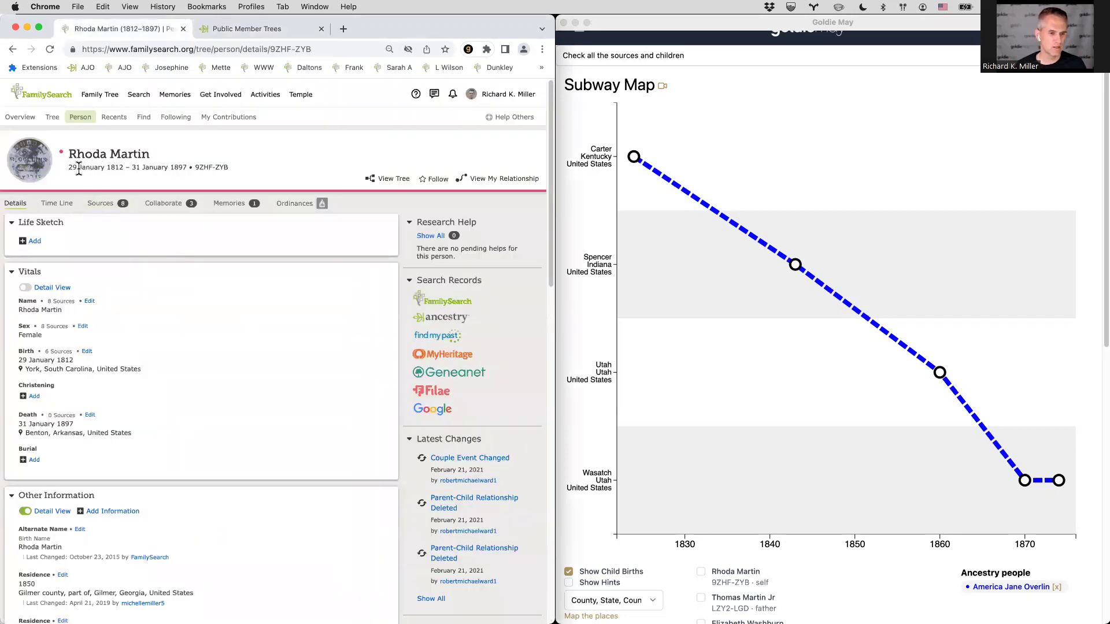
{"action": "key", "text": "ctrl+Tab"}
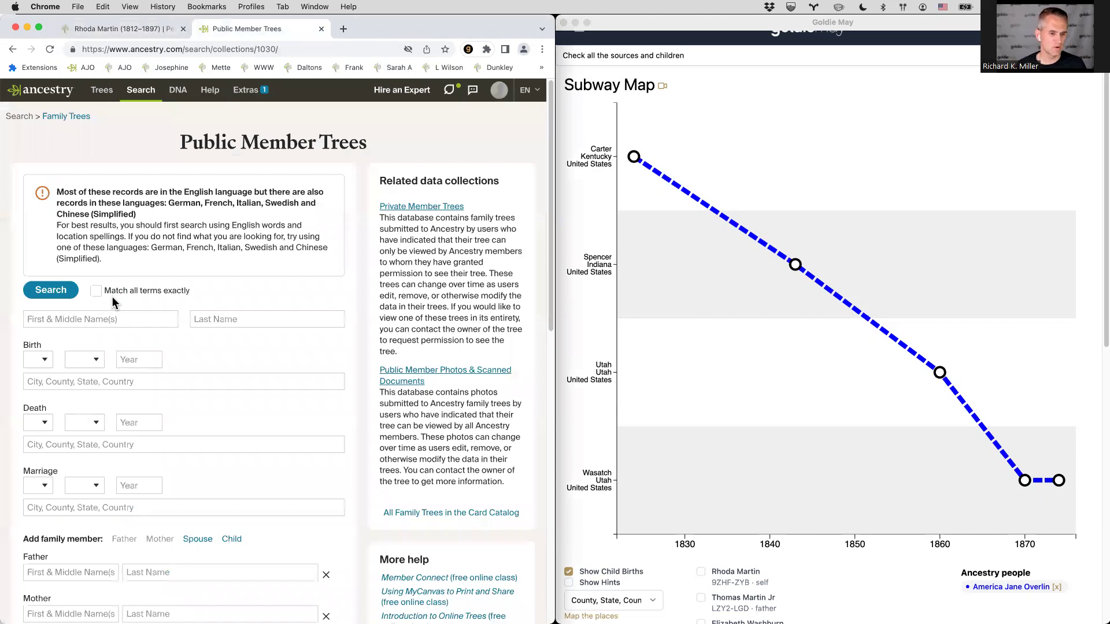
- Search with birth year 1812, death year 1897 and the ancestor's first and last name
{"action": "left_click", "coordinate": [157, 358]}
{"action": "type", "text": "1"}
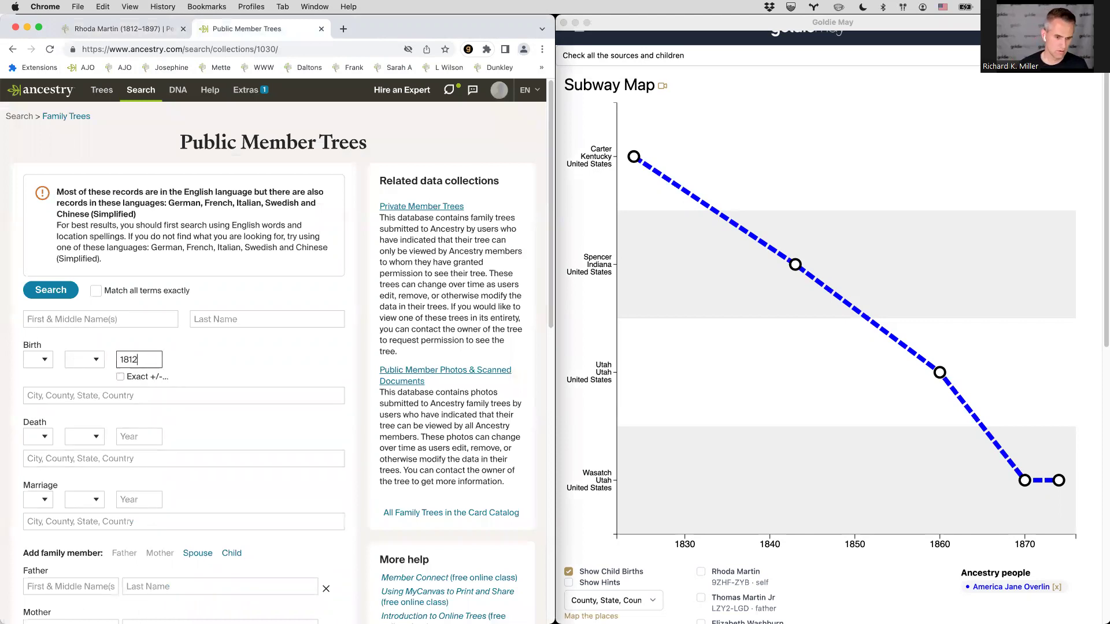
{"action": "type", "text": "812"}
{"action": "left_click", "coordinate": [141, 435]}
{"action": "key", "text": "ctrl+Tab"}
{"action": "key", "text": "ctrl+Tab"}
{"action": "type", "text": "8"}
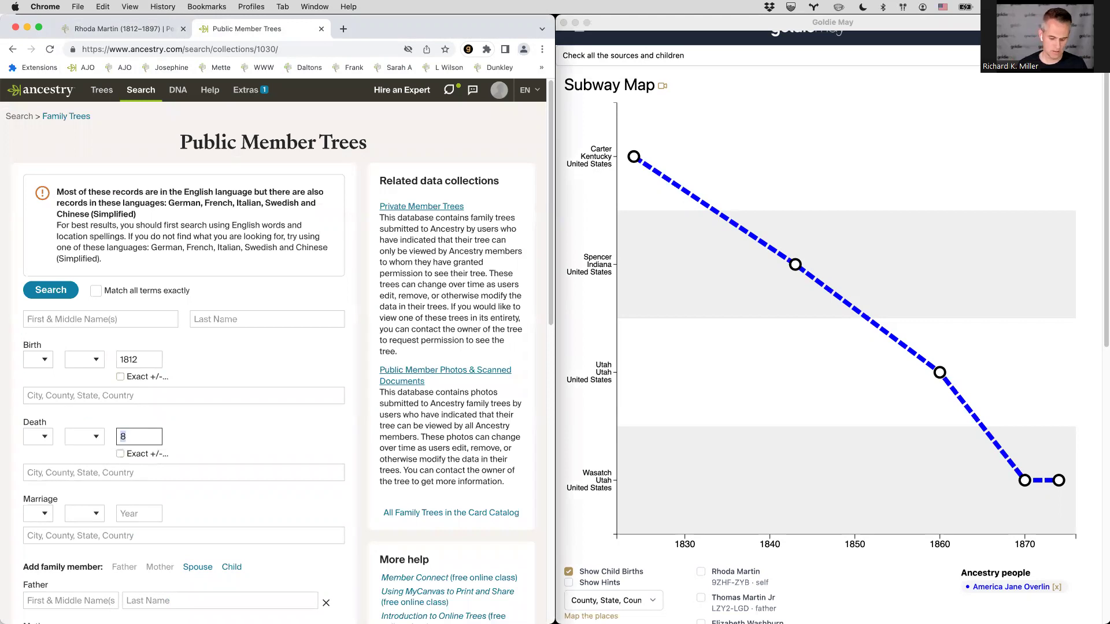
{"action": "type", "text": "897"}
{"action": "left_click", "coordinate": [149, 315]}
{"action": "type", "text": "Rhoda"}
{"action": "key", "text": "Tab"}
{"action": "type", "text": "Martin"}
{"action": "key", "text": "Return"}
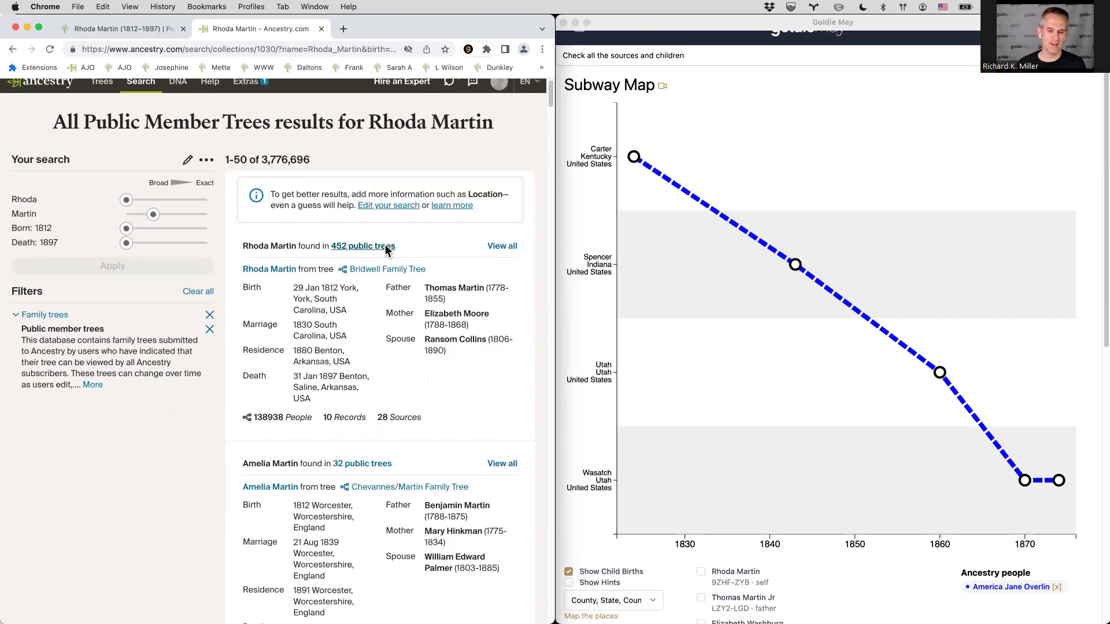
- Show all 452 matching public trees and open four trees' versions of the ancestor in new tabs
{"action": "left_click", "coordinate": [387, 249]}
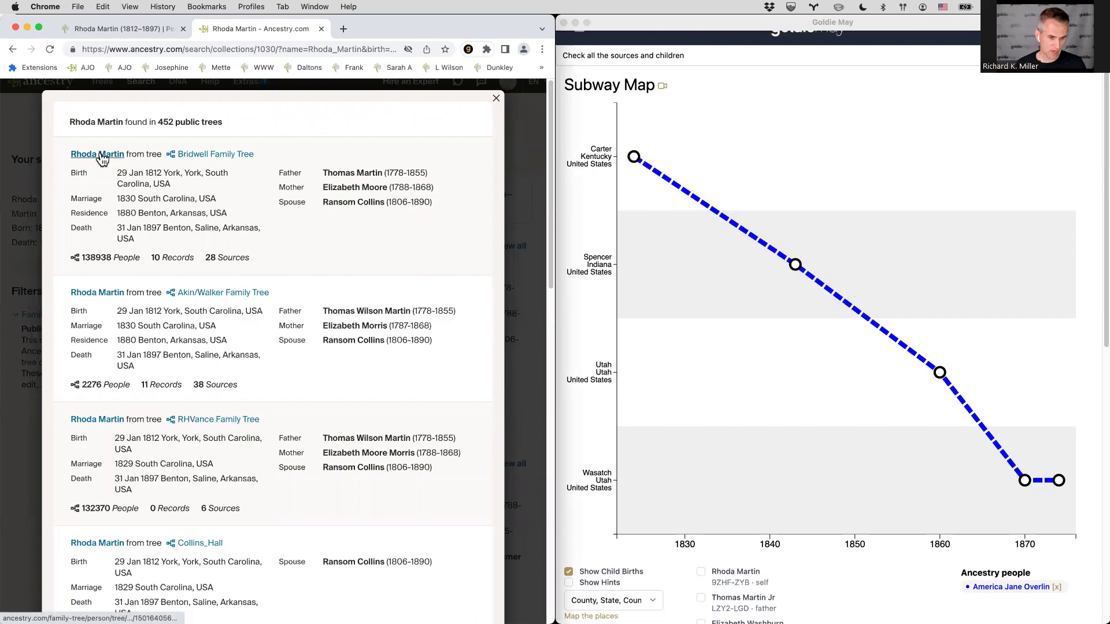
{"action": "left_click", "coordinate": [101, 157], "text": "super"}
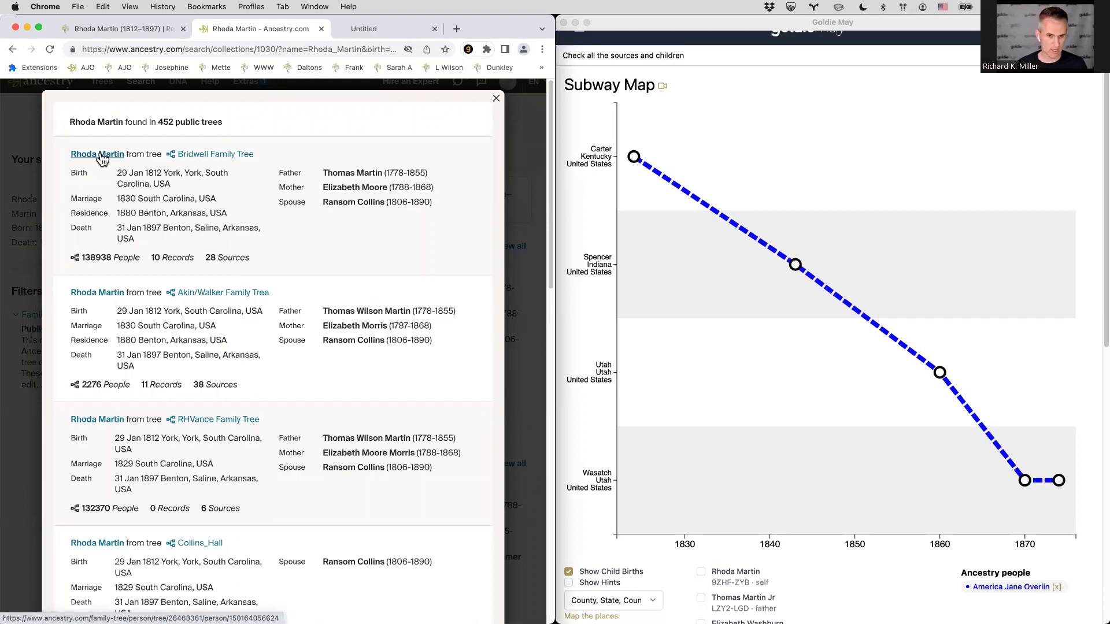
{"action": "left_click", "coordinate": [113, 295], "text": "super"}
{"action": "left_click", "coordinate": [97, 425], "text": "super"}
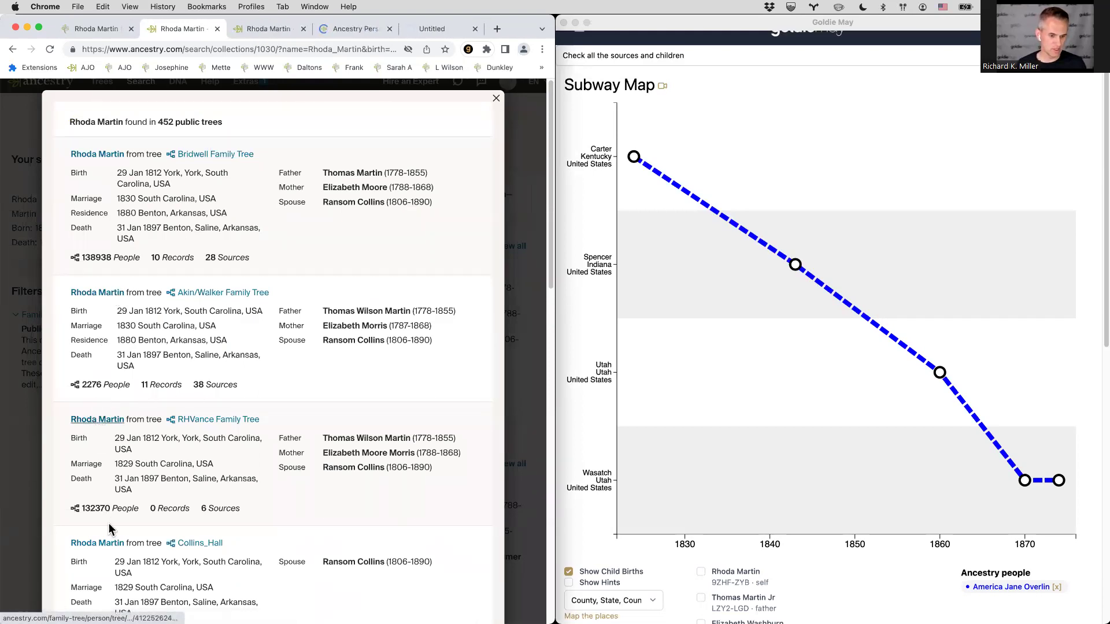
{"action": "left_click", "coordinate": [98, 544], "text": "super"}
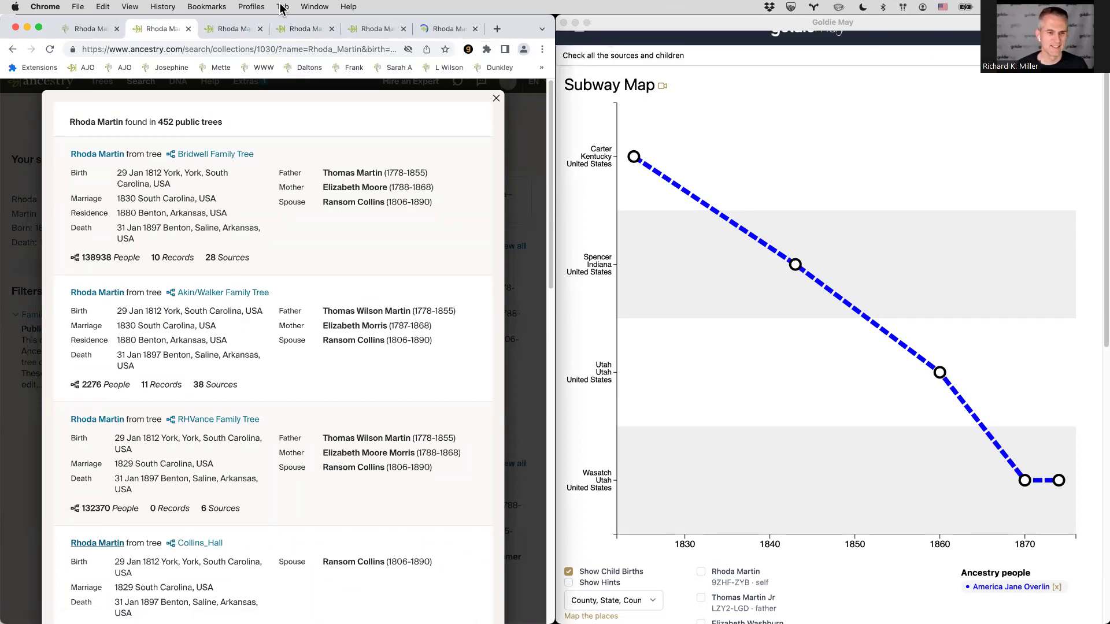
- View each of the four tree tabs so their routes plot on the Subway Map
{"action": "left_click", "coordinate": [220, 34]}
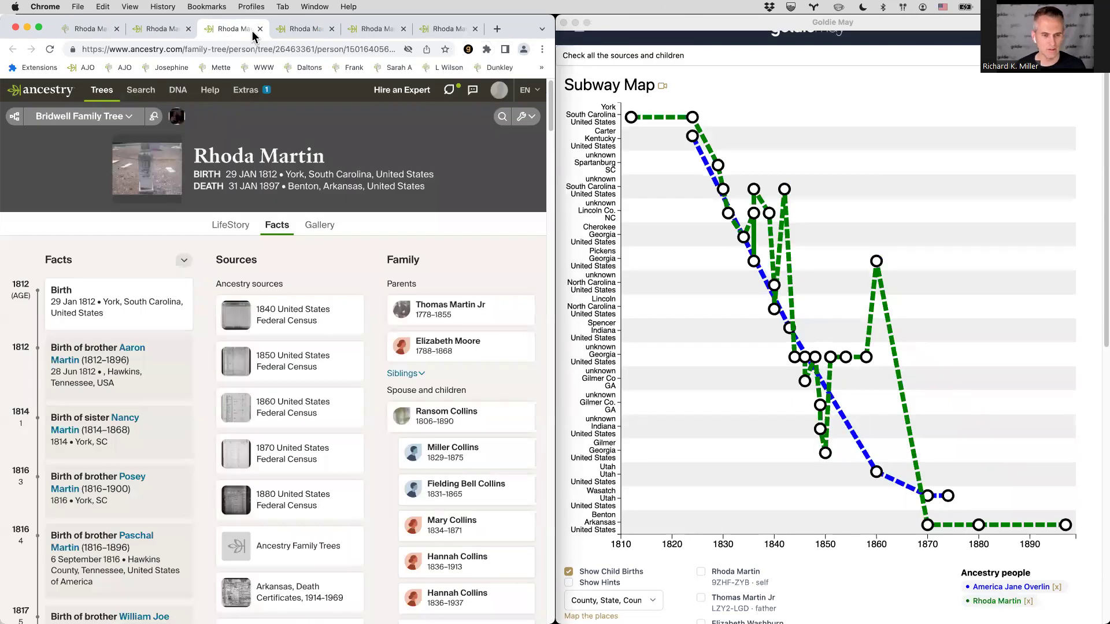
{"action": "left_click", "coordinate": [295, 34]}
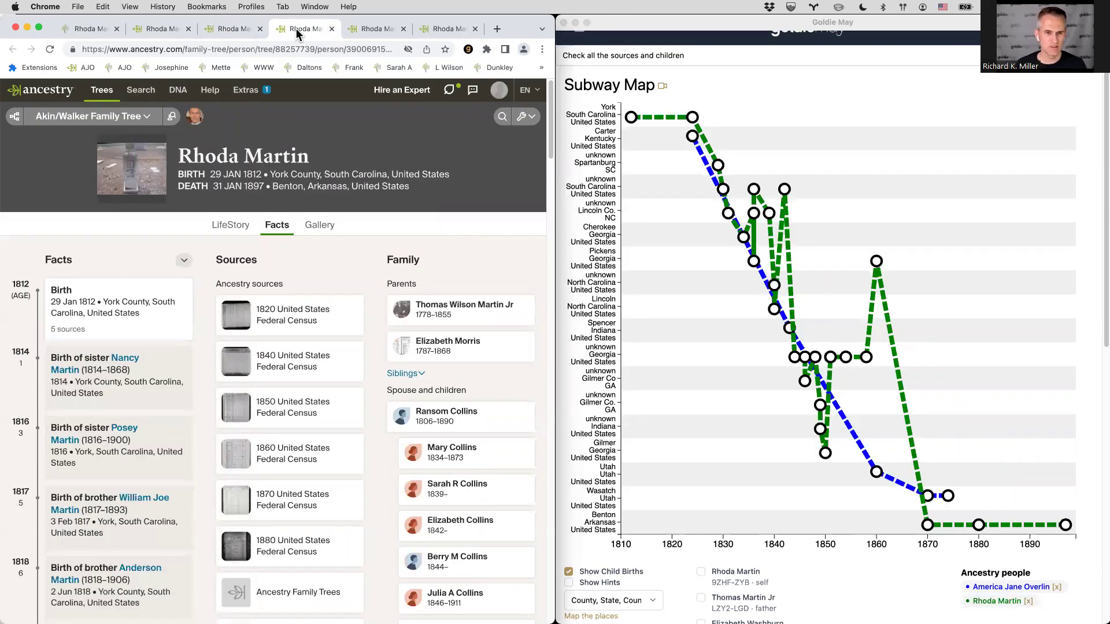
{"action": "left_click", "coordinate": [366, 32]}
{"action": "left_click", "coordinate": [435, 30]}
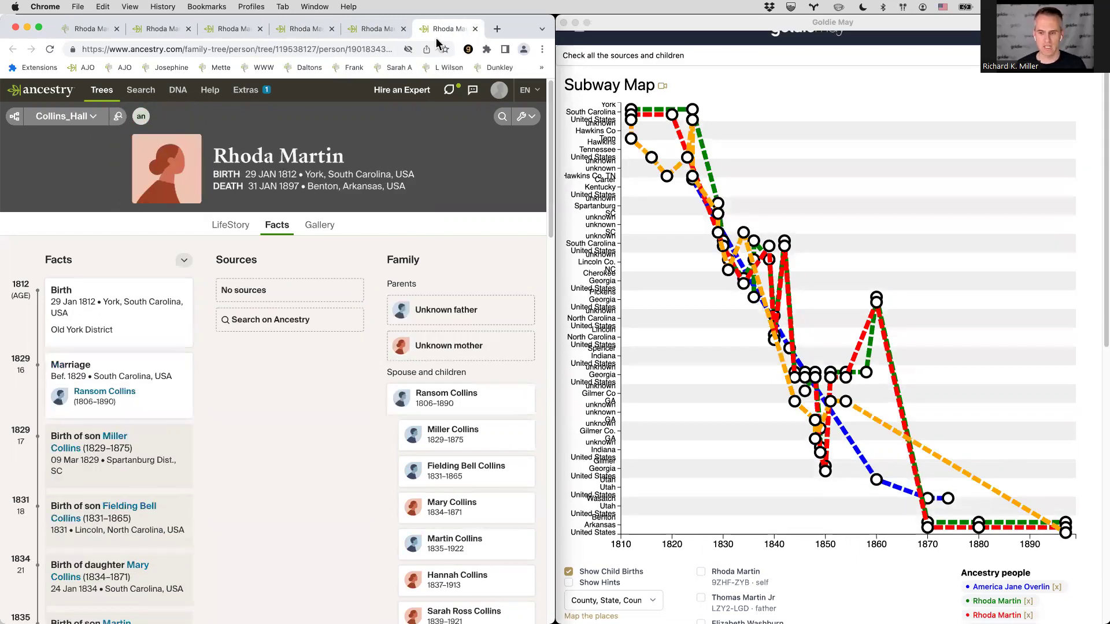
- Label the subway map's places by State, Country
{"action": "left_click", "coordinate": [614, 603]}
{"action": "left_click", "coordinate": [614, 603]}
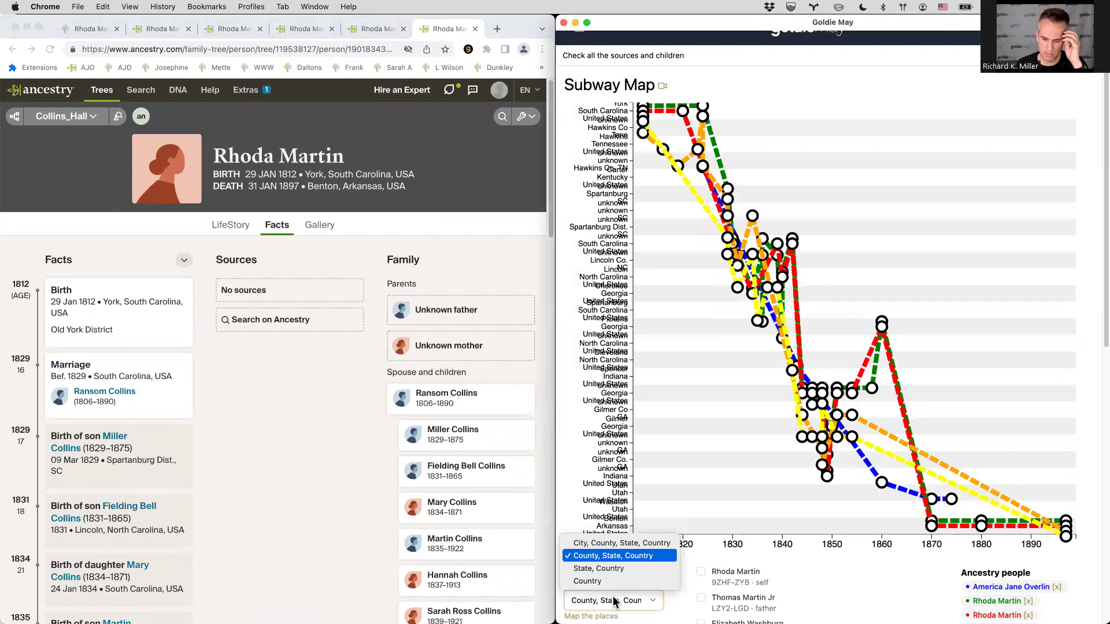
{"action": "left_click", "coordinate": [620, 570]}
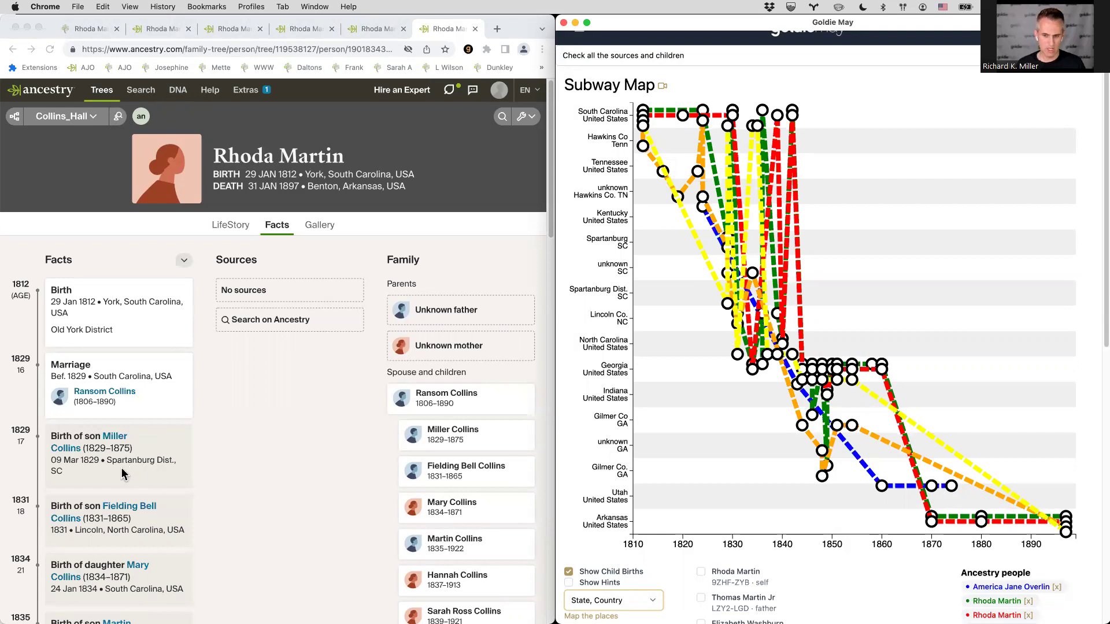
- Add FamilySearch's Rhoda Martin to the map and remove the purple Rhoda Martin and America Jane Overlin
{"action": "left_click_drag", "start_coordinate": [557, 454], "coordinate": [111, 444]}
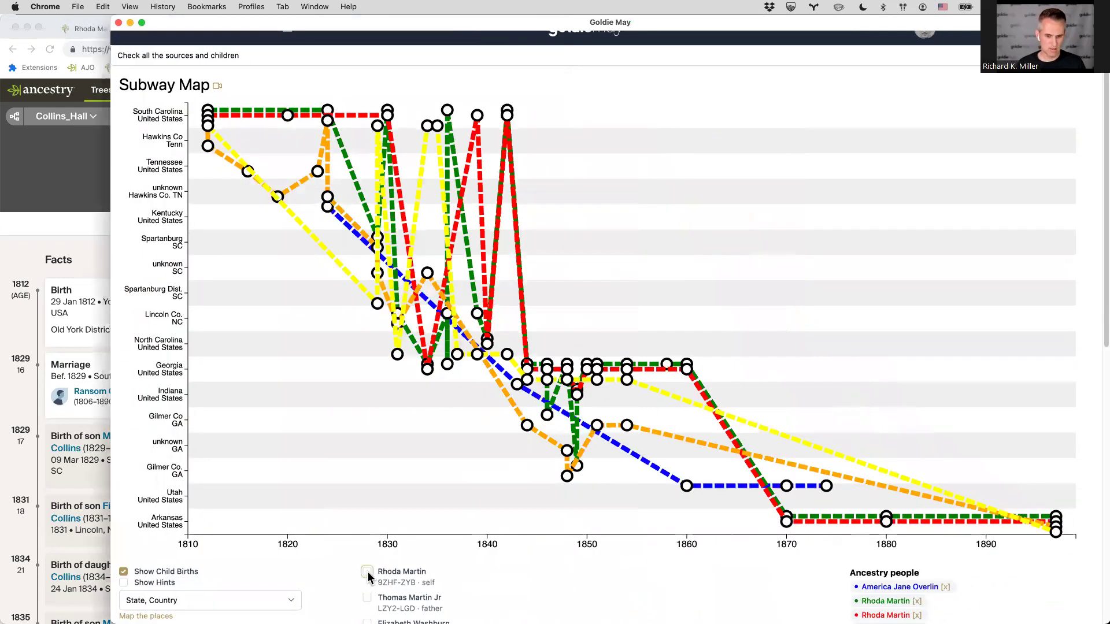
{"action": "left_click", "coordinate": [367, 573]}
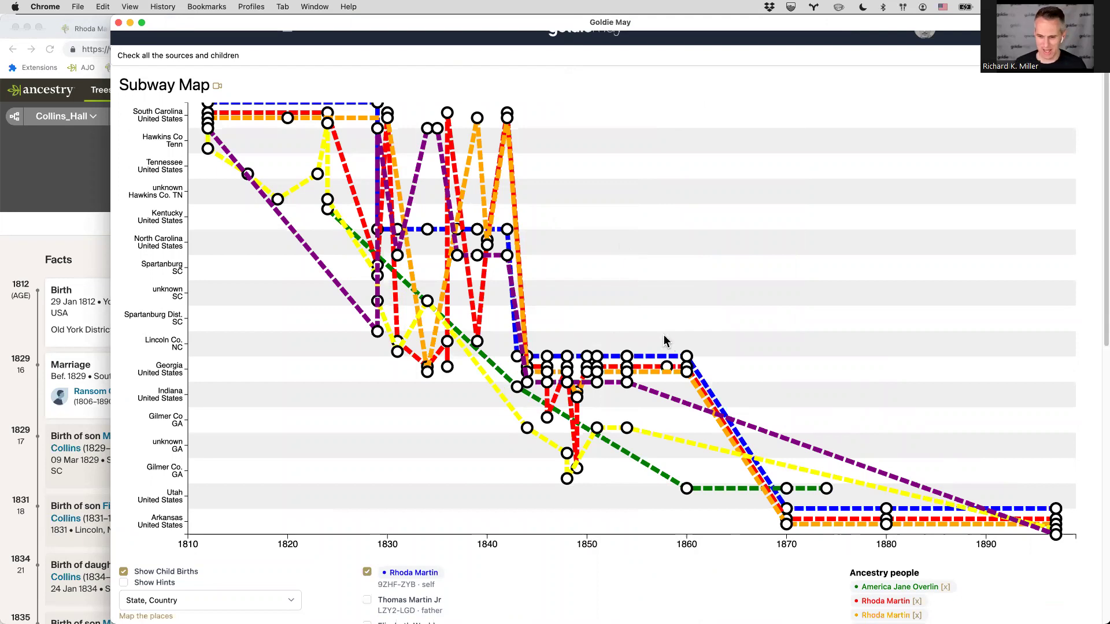
{"action": "scroll", "coordinate": [858, 486], "scroll_direction": "down", "scroll_amount": 3}
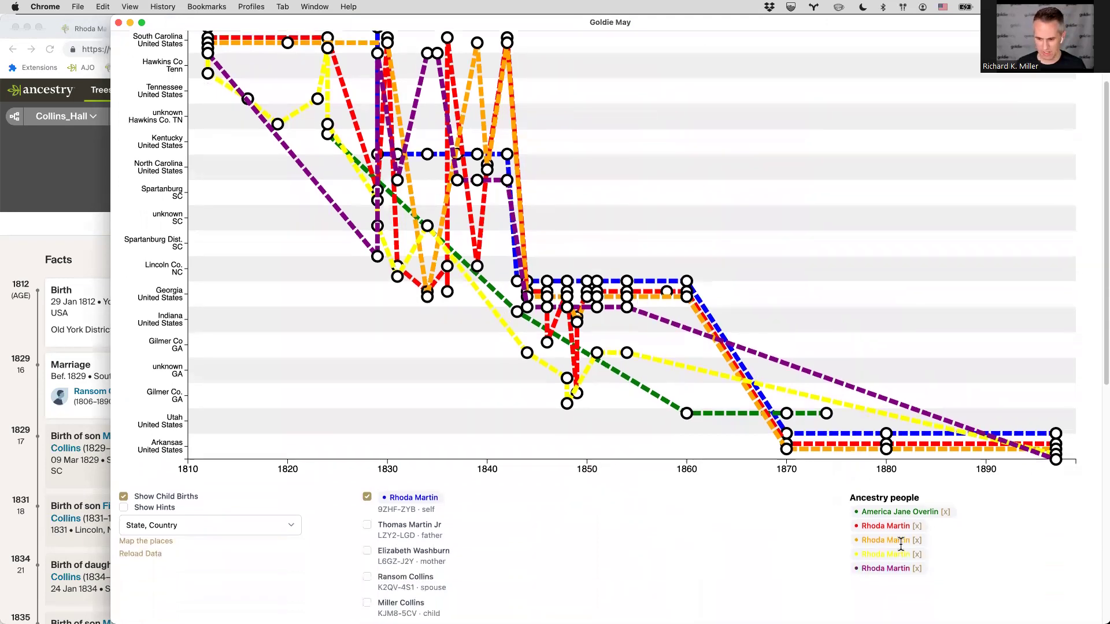
{"action": "left_click", "coordinate": [917, 569]}
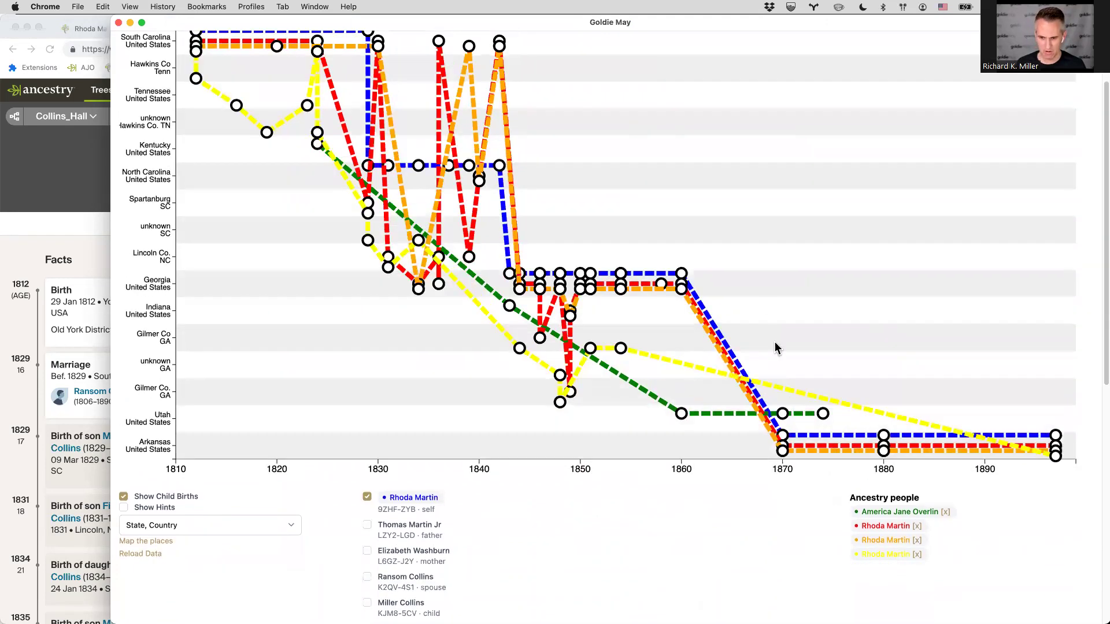
{"action": "left_click", "coordinate": [946, 512]}
{"action": "scroll", "coordinate": [839, 232], "scroll_direction": "up", "scroll_amount": 2}
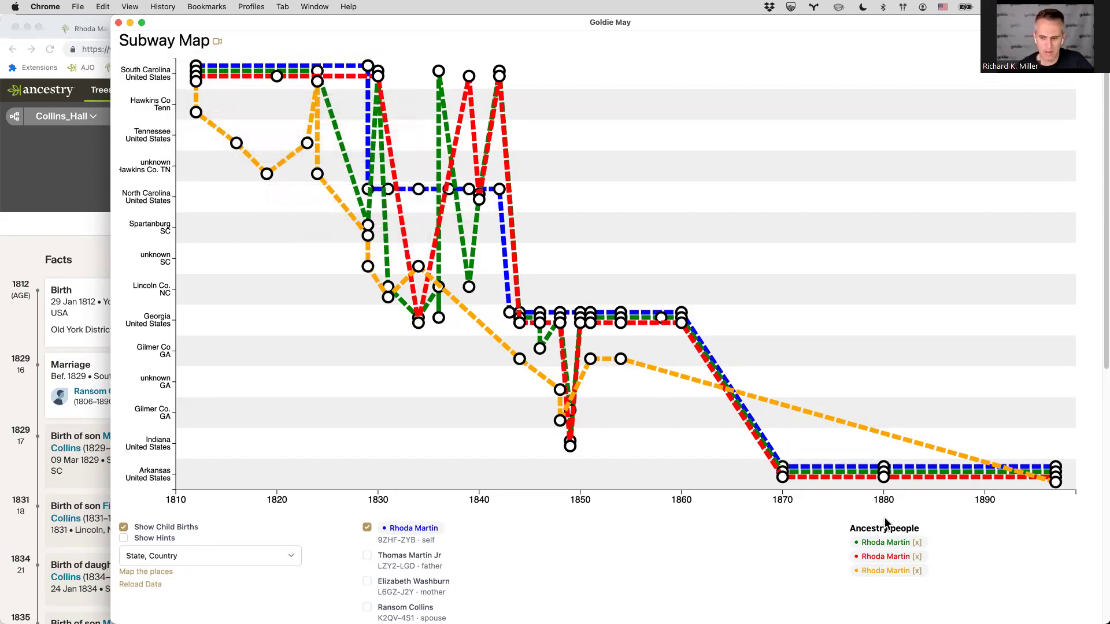
- Remove the orange Rhoda Martin line, then read the events at each map node
{"action": "left_click", "coordinate": [917, 572]}
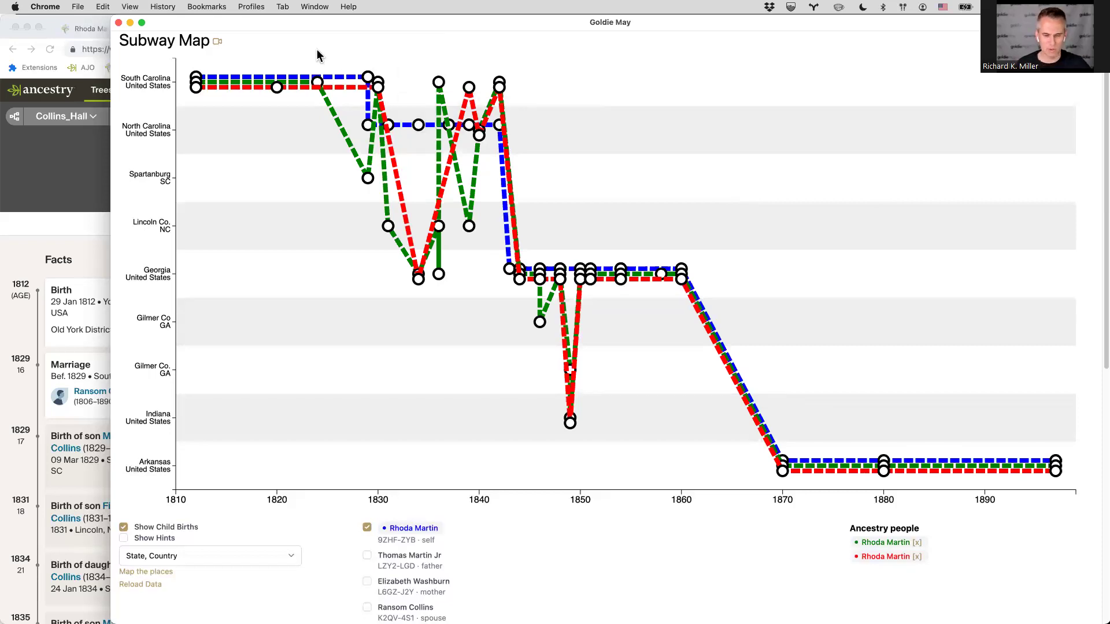
{"action": "mouse_move", "coordinate": [277, 92]}
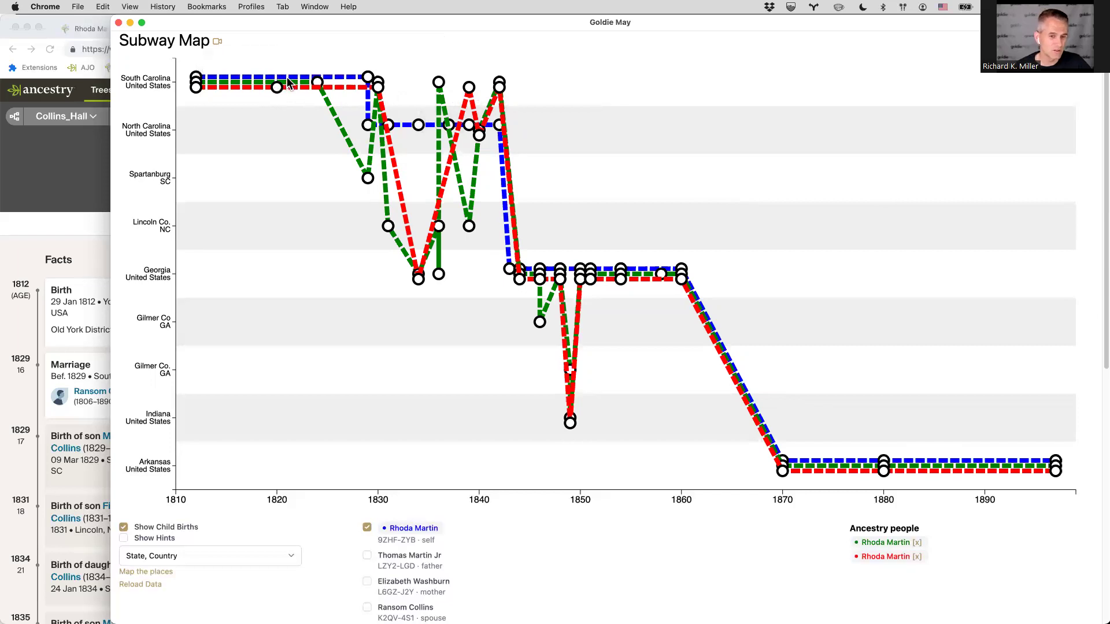
{"action": "mouse_move", "coordinate": [317, 85]}
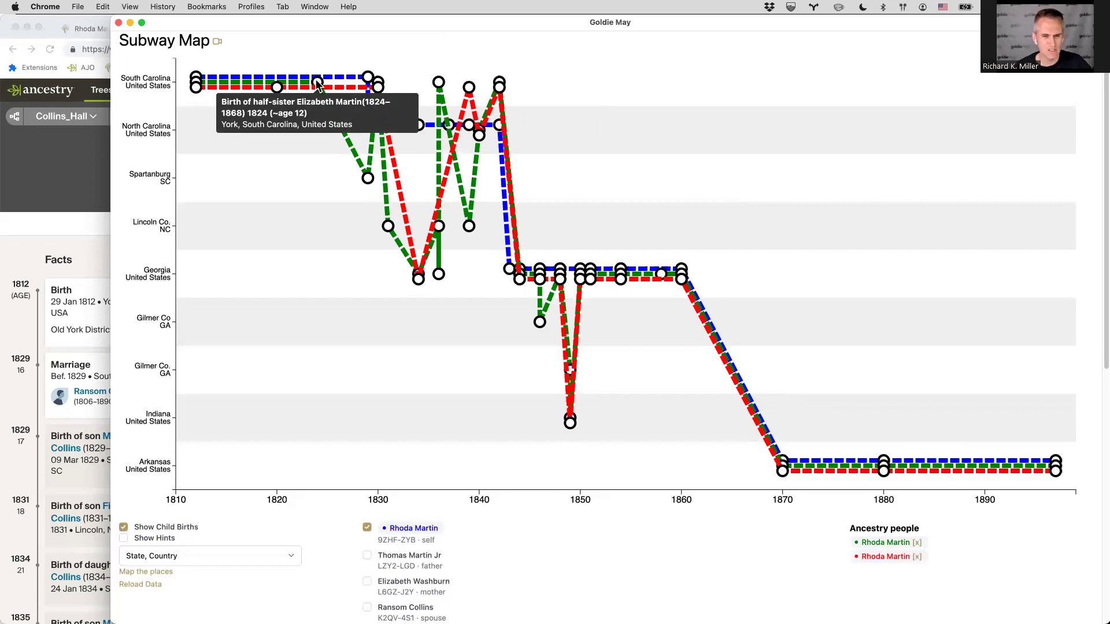
{"action": "mouse_move", "coordinate": [419, 127]}
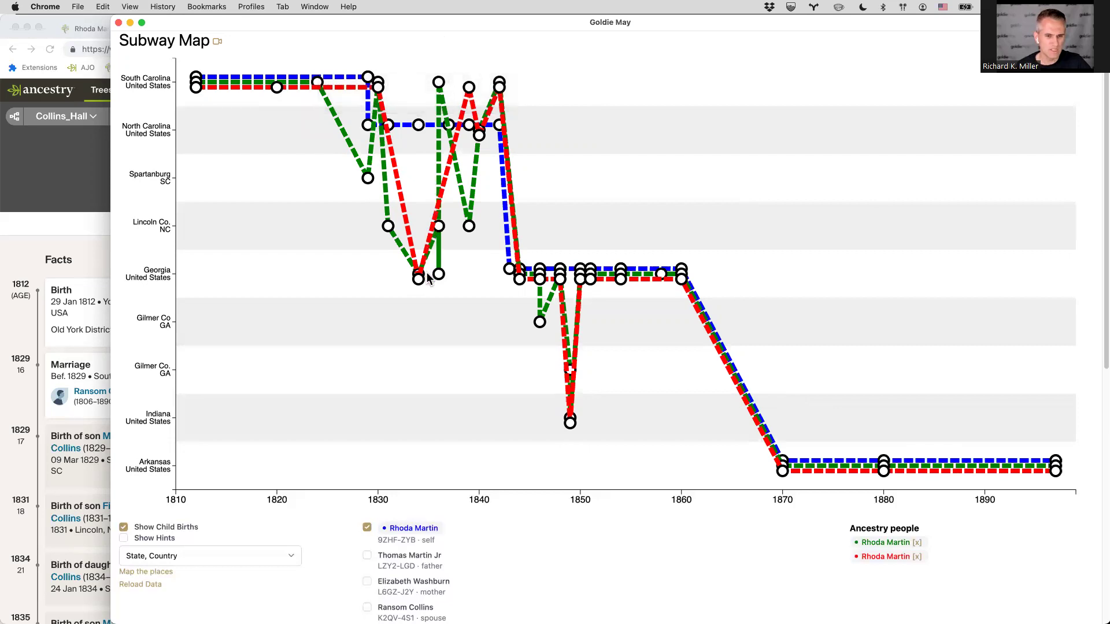
{"action": "mouse_move", "coordinate": [425, 282]}
{"action": "mouse_move", "coordinate": [417, 125]}
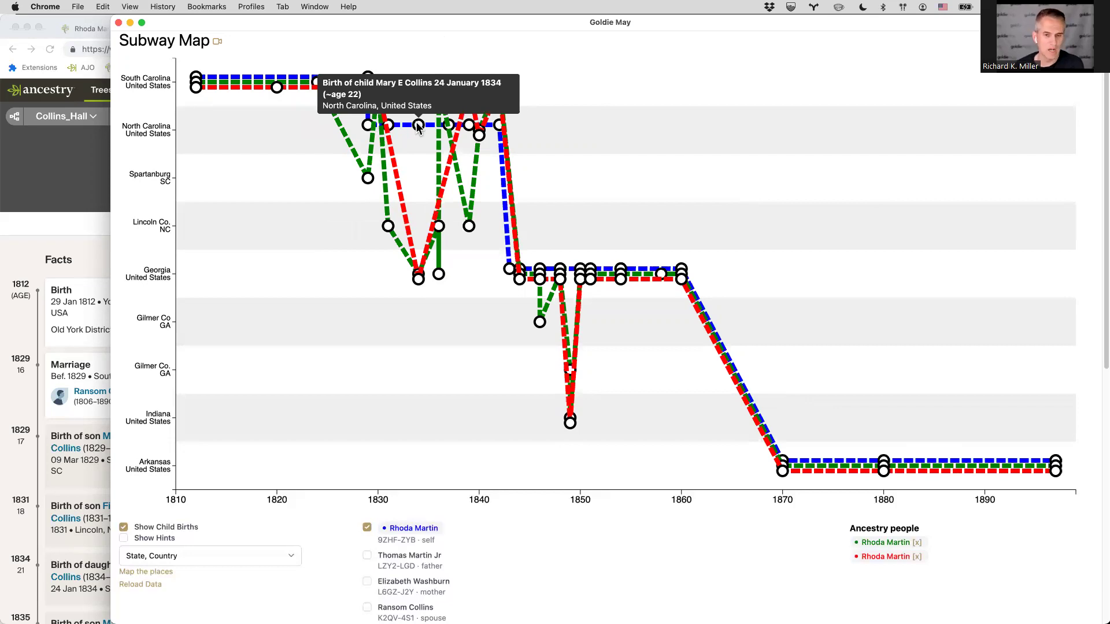
{"action": "mouse_move", "coordinate": [417, 279]}
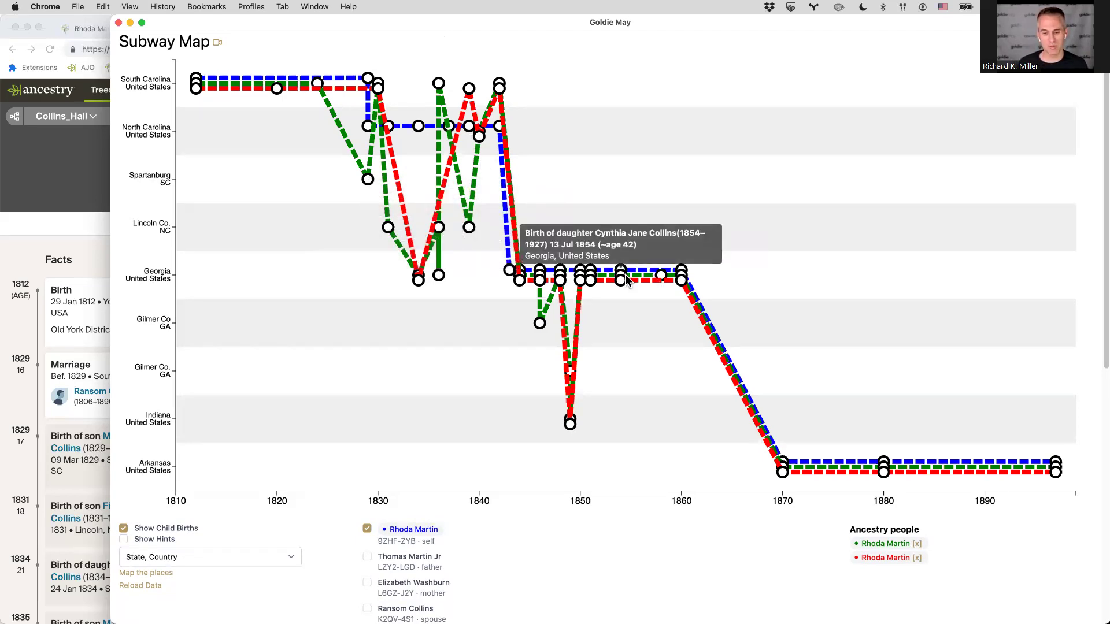
{"action": "mouse_move", "coordinate": [663, 275]}
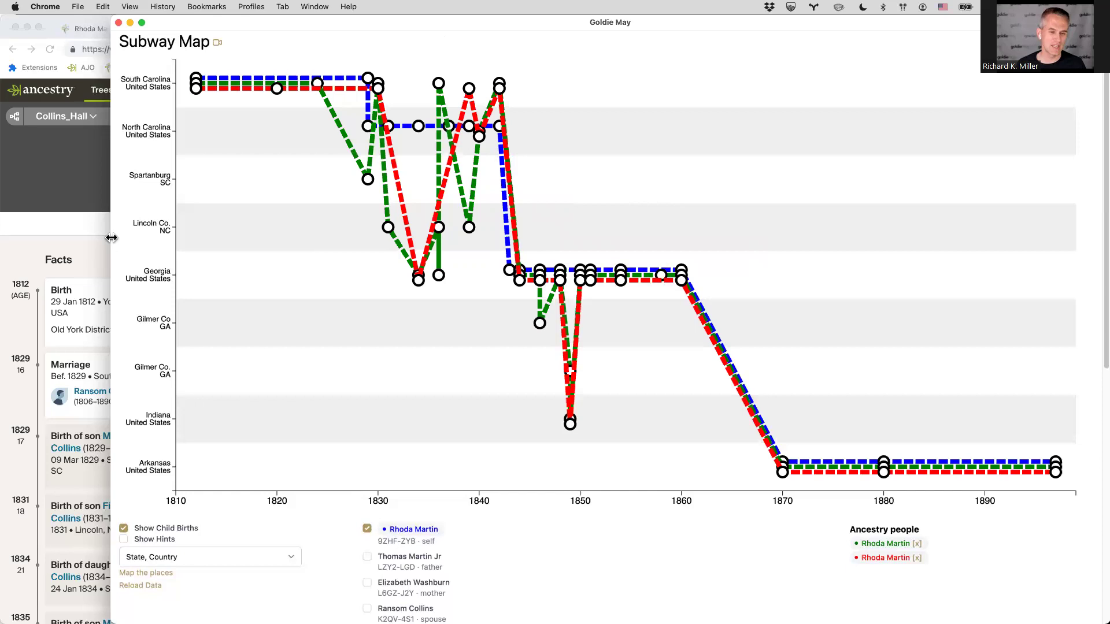
- Narrow the Goldie May window and close the extra Rhoda Martin Ancestry tabs in the browser
{"action": "left_click_drag", "start_coordinate": [111, 230], "coordinate": [560, 229]}
{"action": "left_click", "coordinate": [516, 229]}
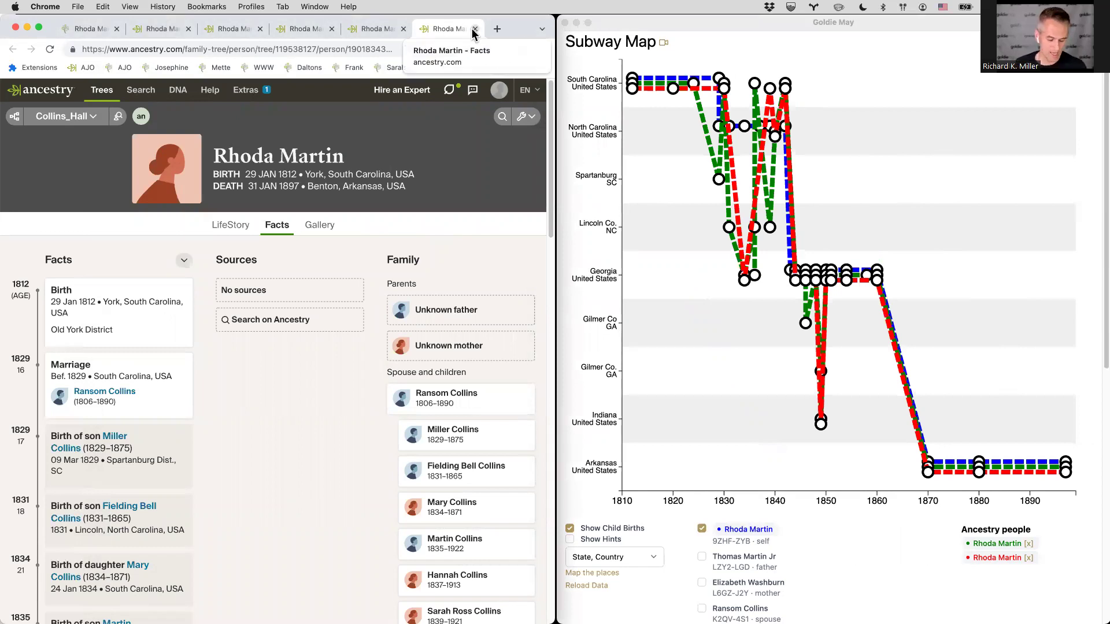
{"action": "left_click", "coordinate": [475, 29]}
{"action": "left_click", "coordinate": [474, 29]}
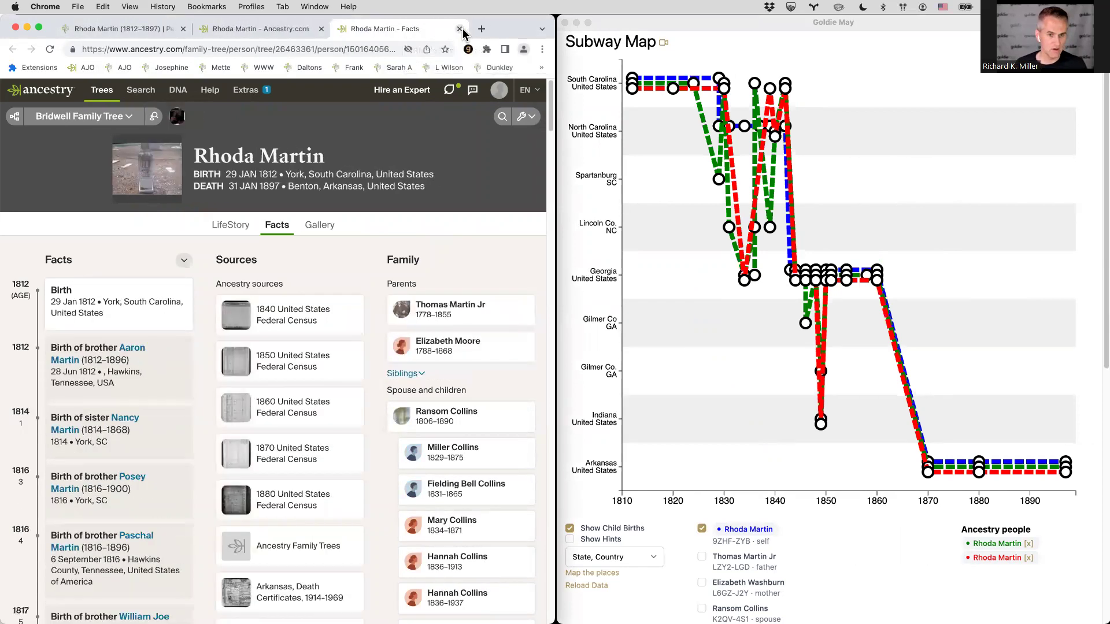
{"action": "left_click", "coordinate": [474, 29]}
{"action": "left_click", "coordinate": [474, 29]}
{"action": "key", "text": "super+w"}
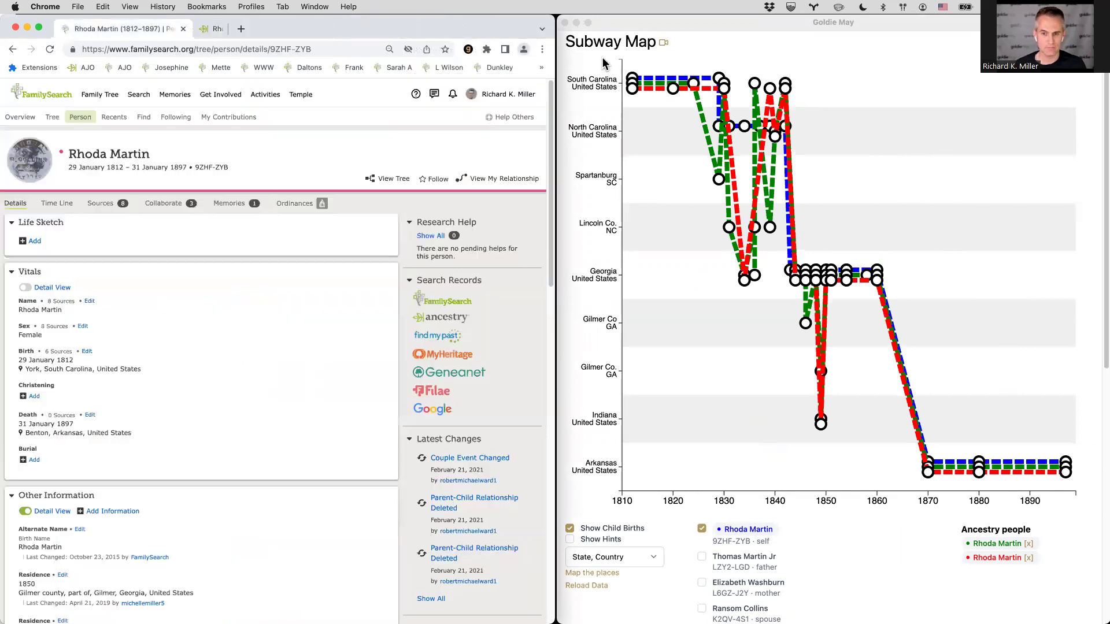
- Open Goldie May's Workspaces page, which lists no saved workspaces yet
{"action": "left_click", "coordinate": [599, 55]}
{"action": "left_click", "coordinate": [581, 50]}
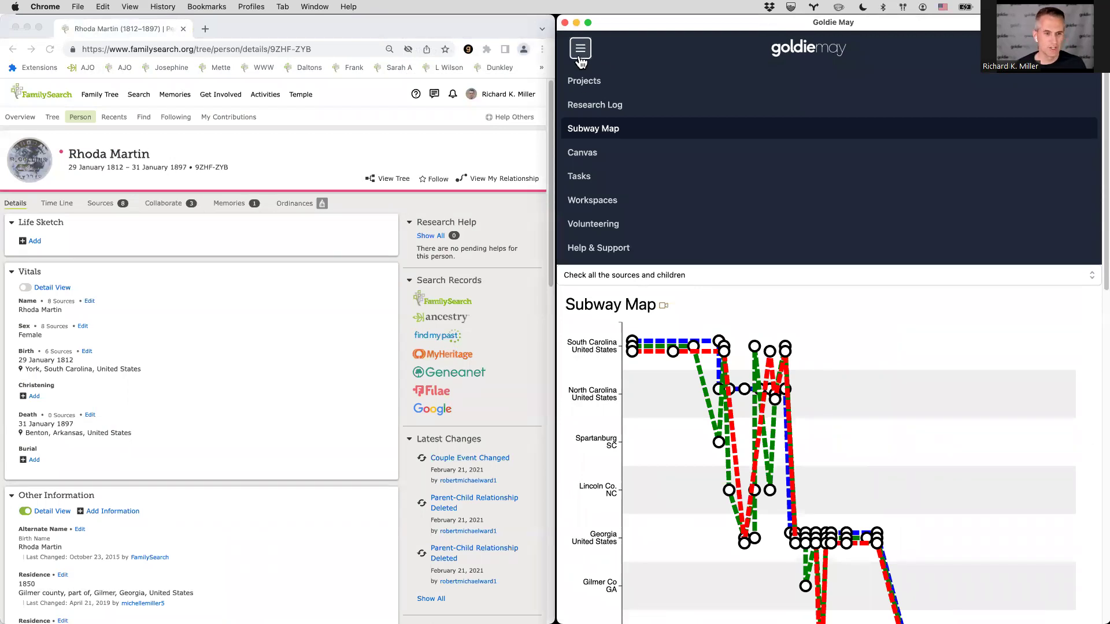
{"action": "left_click", "coordinate": [418, 28]}
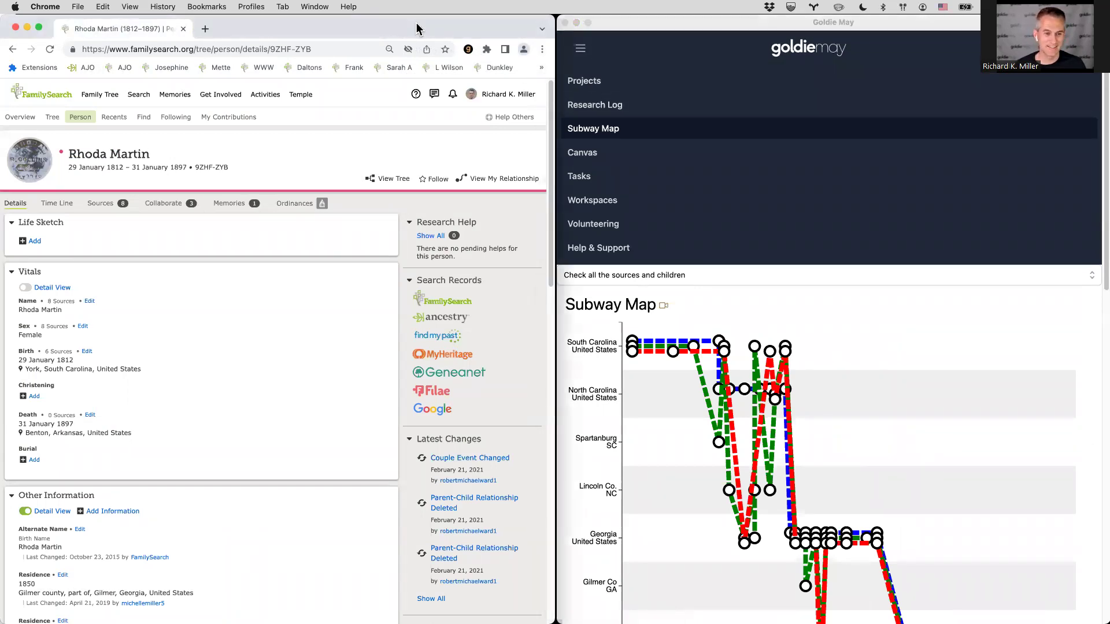
{"action": "left_click", "coordinate": [588, 205]}
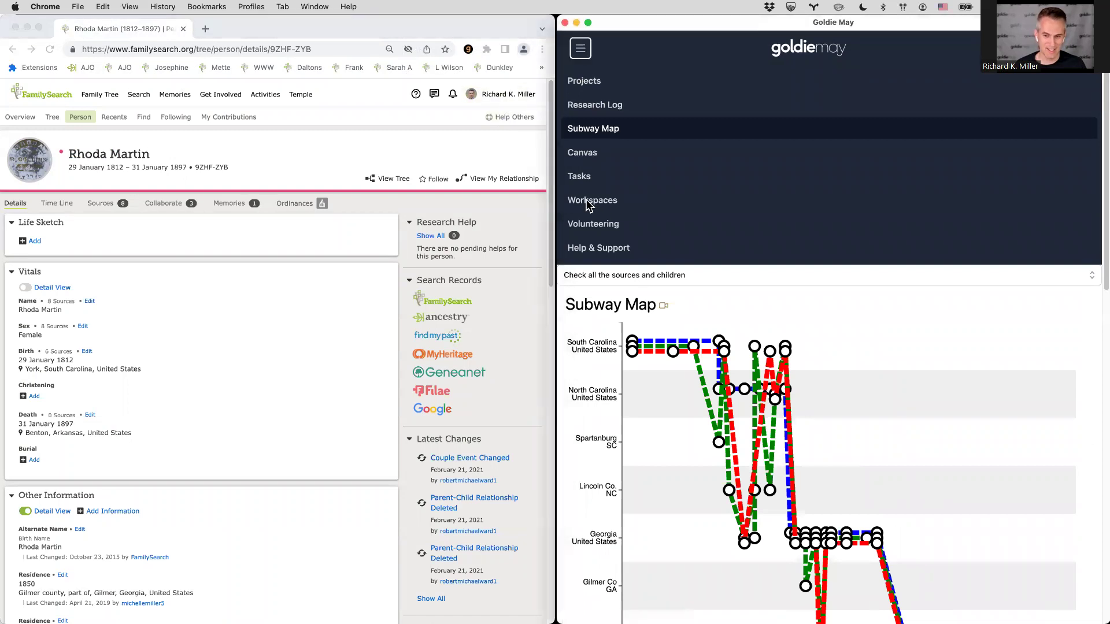
{"action": "left_click", "coordinate": [589, 202]}
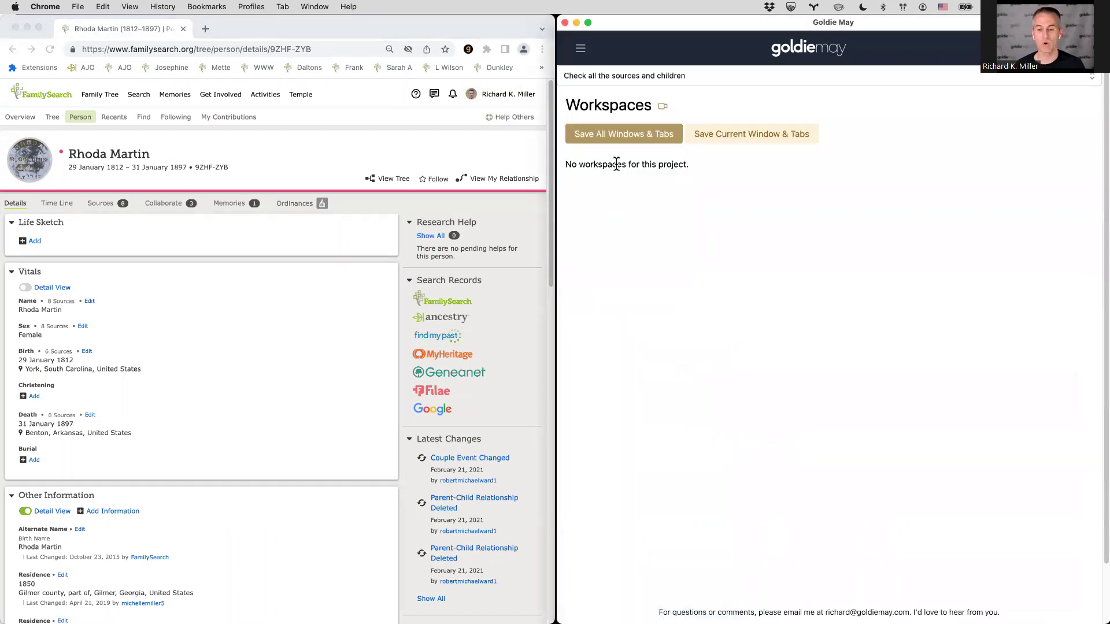
{"action": "left_click", "coordinate": [312, 32]}
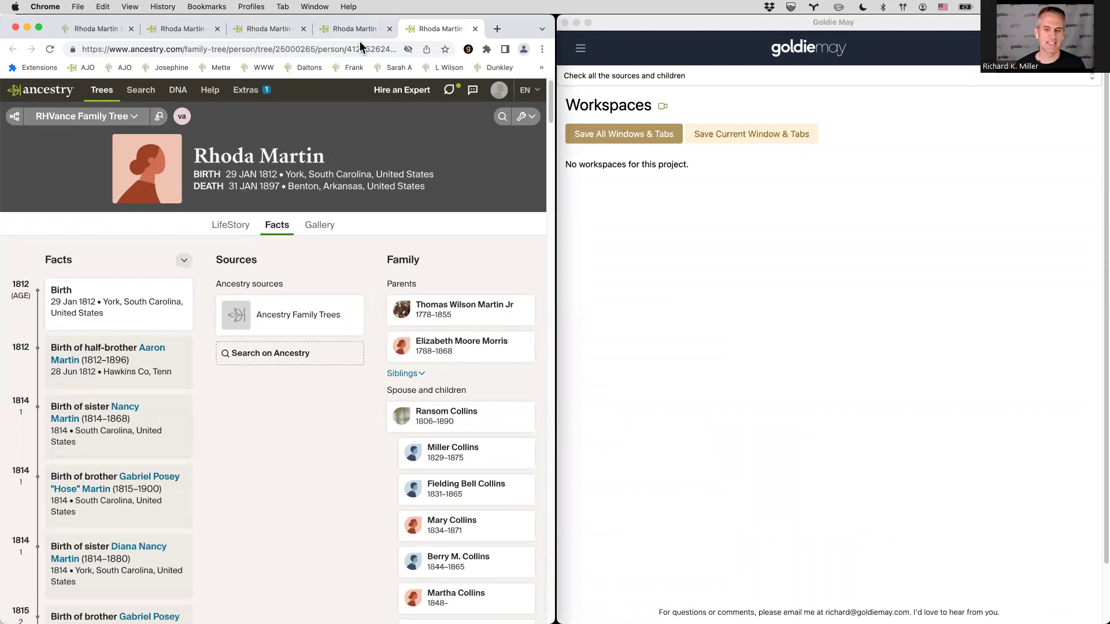
- Save all windows and tabs as a workspace, close the browser, then reopen the saved tabs
{"action": "left_click", "coordinate": [663, 133]}
{"action": "left_click", "coordinate": [620, 139]}
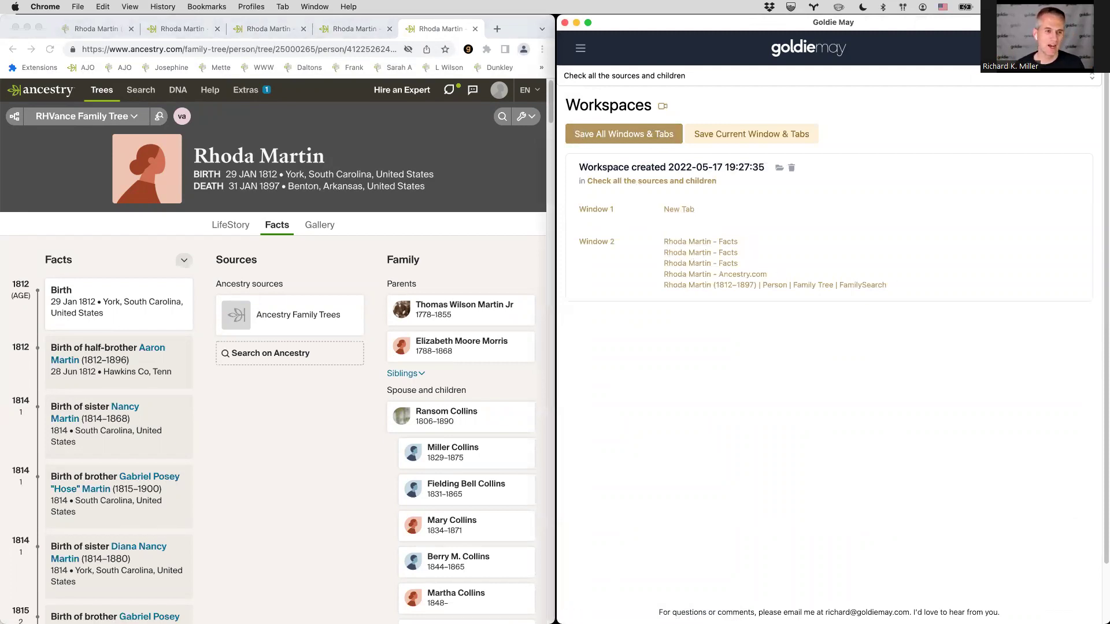
{"action": "left_click", "coordinate": [15, 29]}
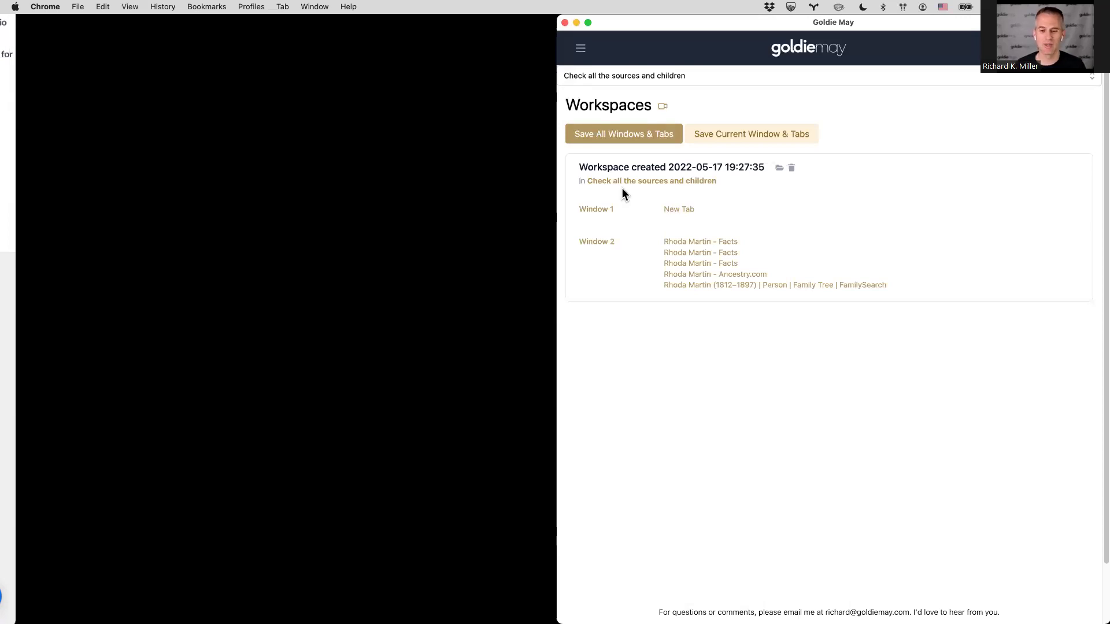
{"action": "left_click", "coordinate": [779, 168]}
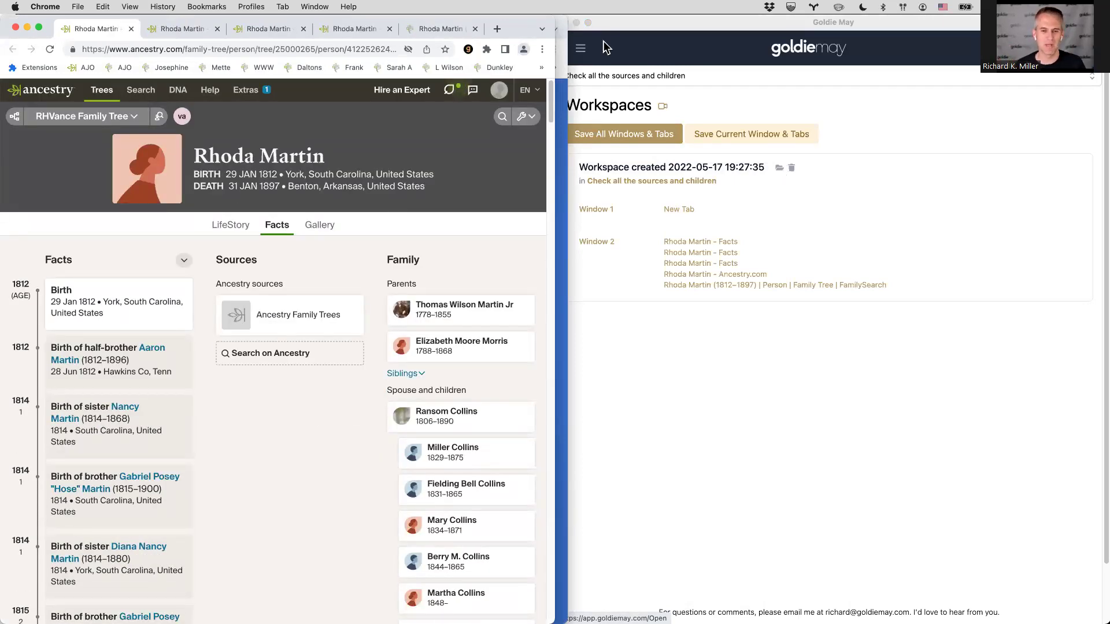
{"action": "left_click_drag", "start_coordinate": [521, 23], "coordinate": [528, 18]}
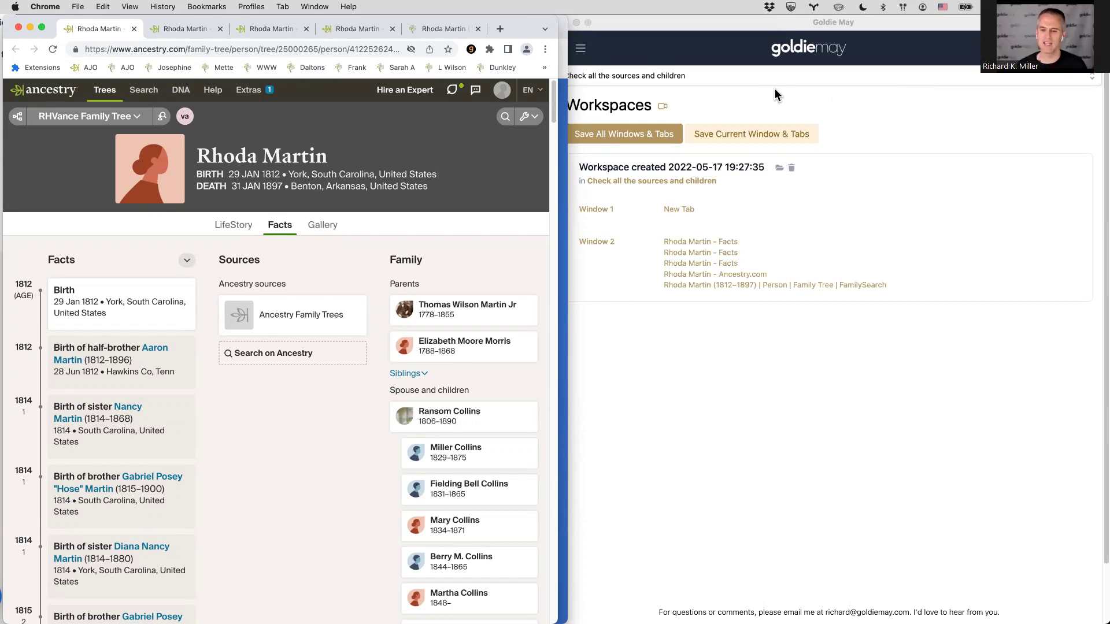
{"action": "left_click", "coordinate": [1098, 80]}
{"action": "left_click", "coordinate": [1091, 79]}
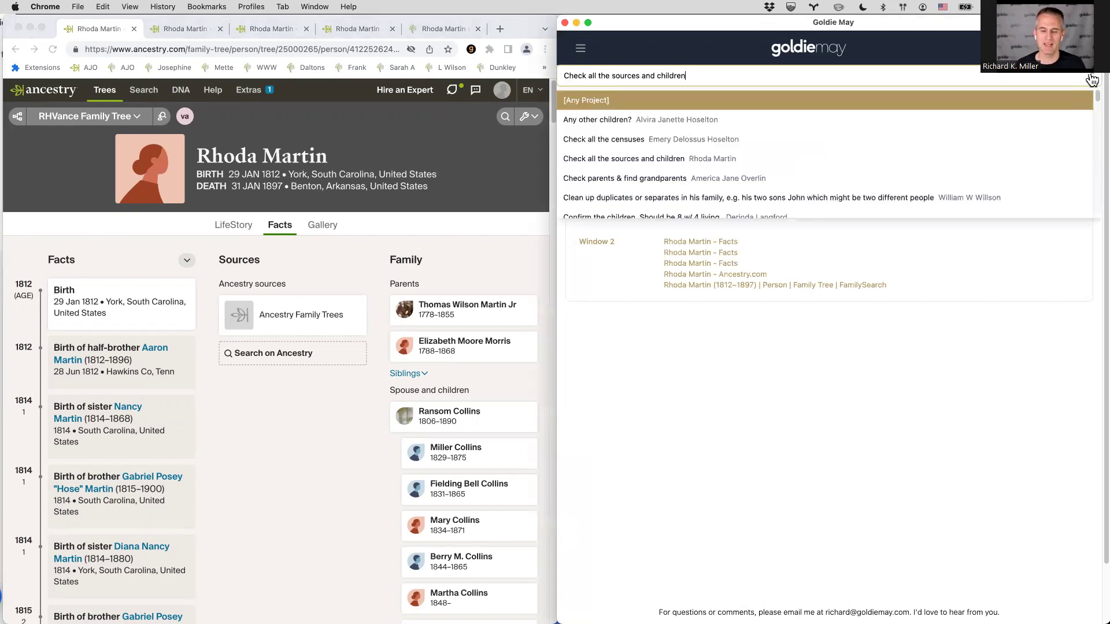
{"action": "left_click", "coordinate": [794, 139]}
{"action": "scroll", "coordinate": [806, 198], "scroll_direction": "down", "scroll_amount": 2}
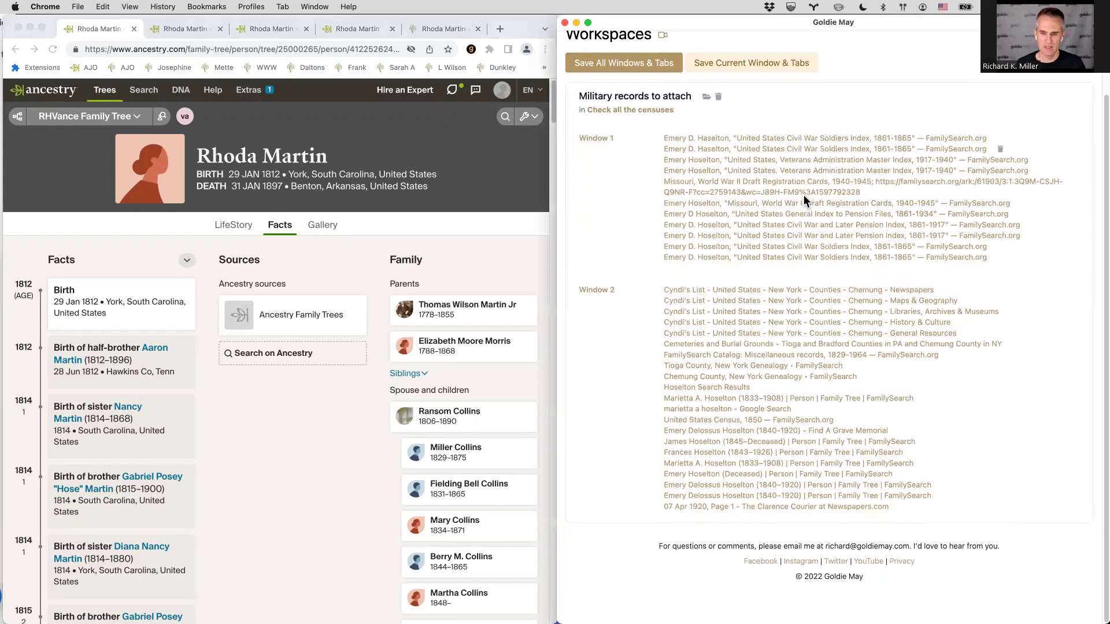
{"action": "scroll", "coordinate": [713, 216], "scroll_direction": "up", "scroll_amount": 2}
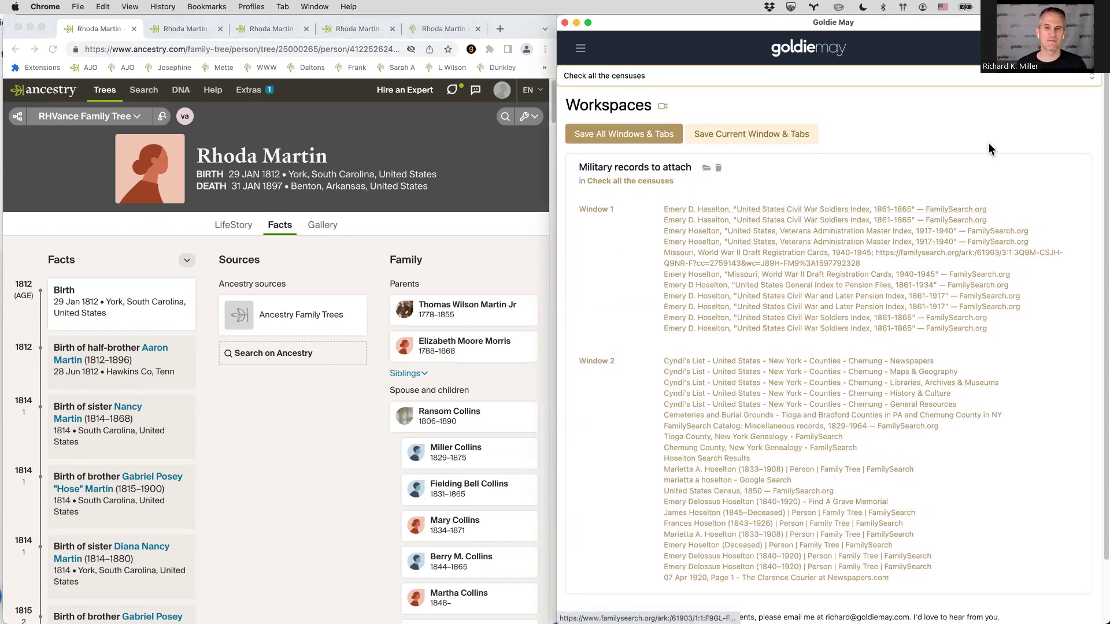
{"action": "left_click", "coordinate": [1090, 78]}
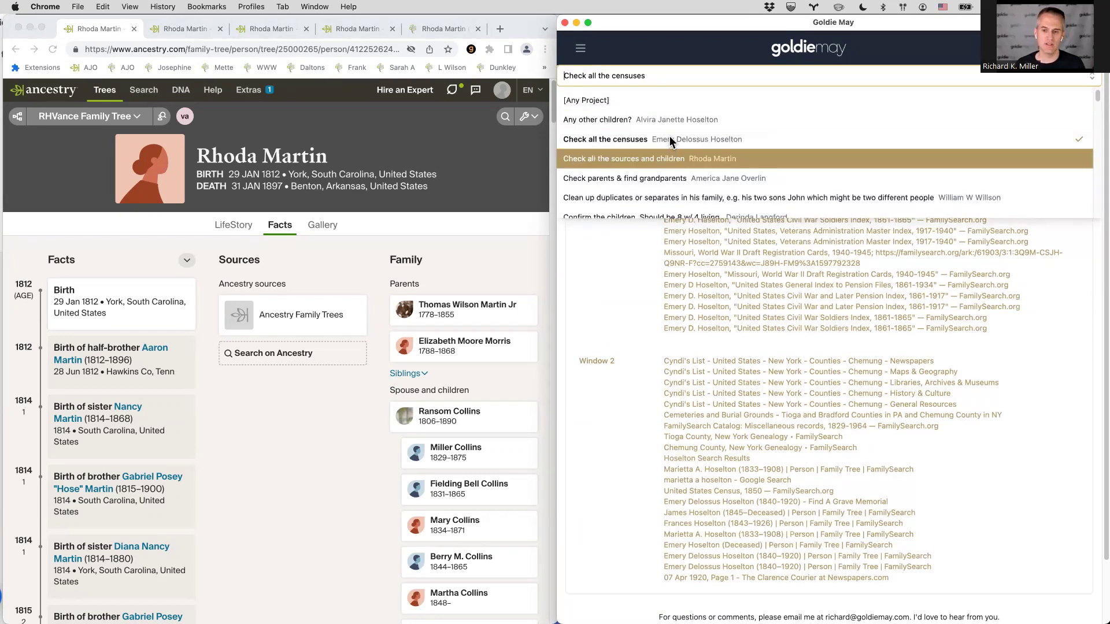
{"action": "left_click", "coordinate": [674, 158]}
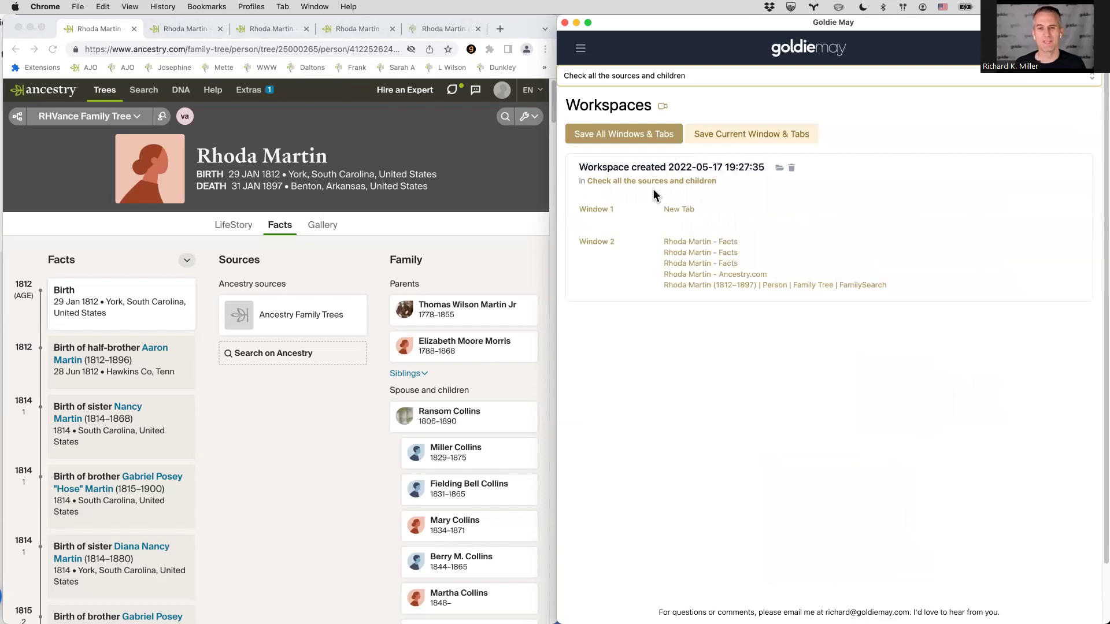
- Switch to the Subway Map view and turn on Show Hints to mark record hints
{"action": "left_click", "coordinate": [576, 49]}
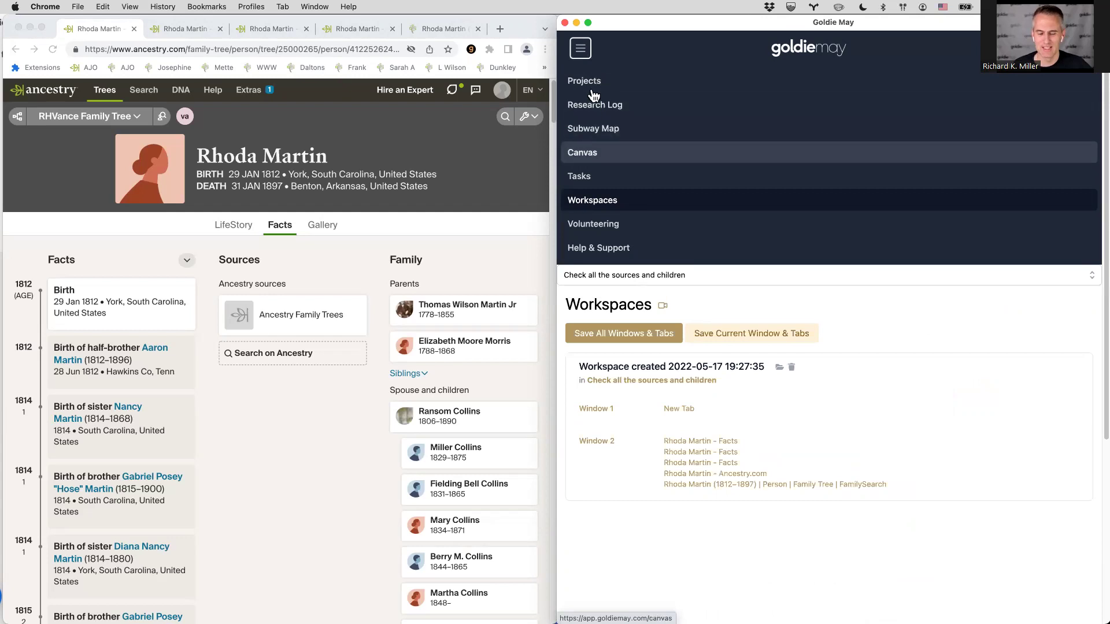
{"action": "left_click", "coordinate": [593, 128]}
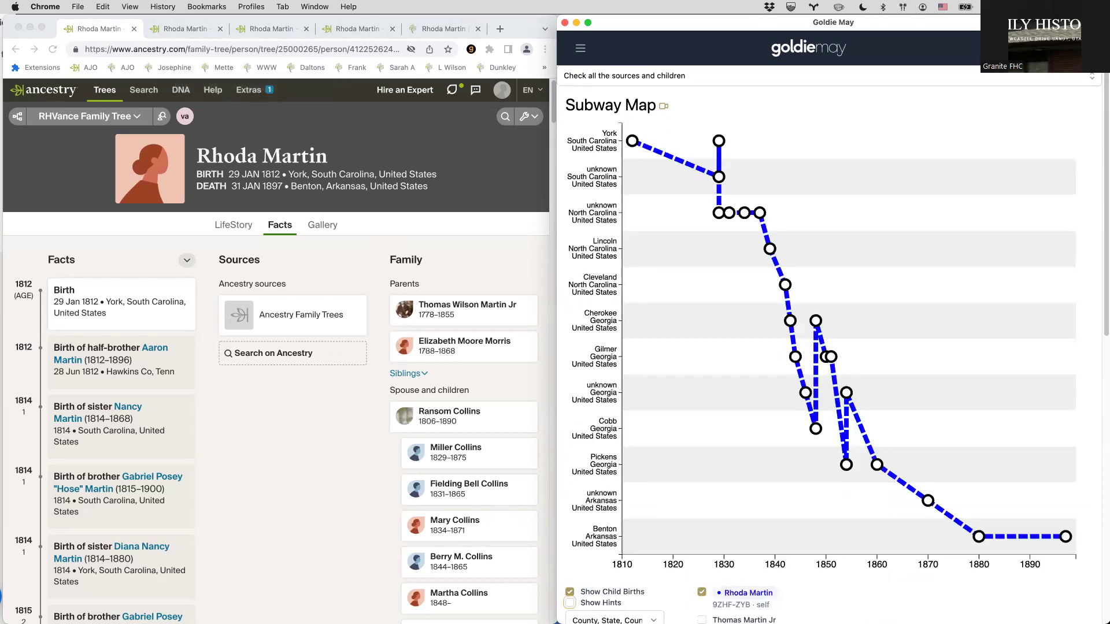
{"action": "left_click", "coordinate": [571, 604]}
{"action": "mouse_move", "coordinate": [773, 289]}
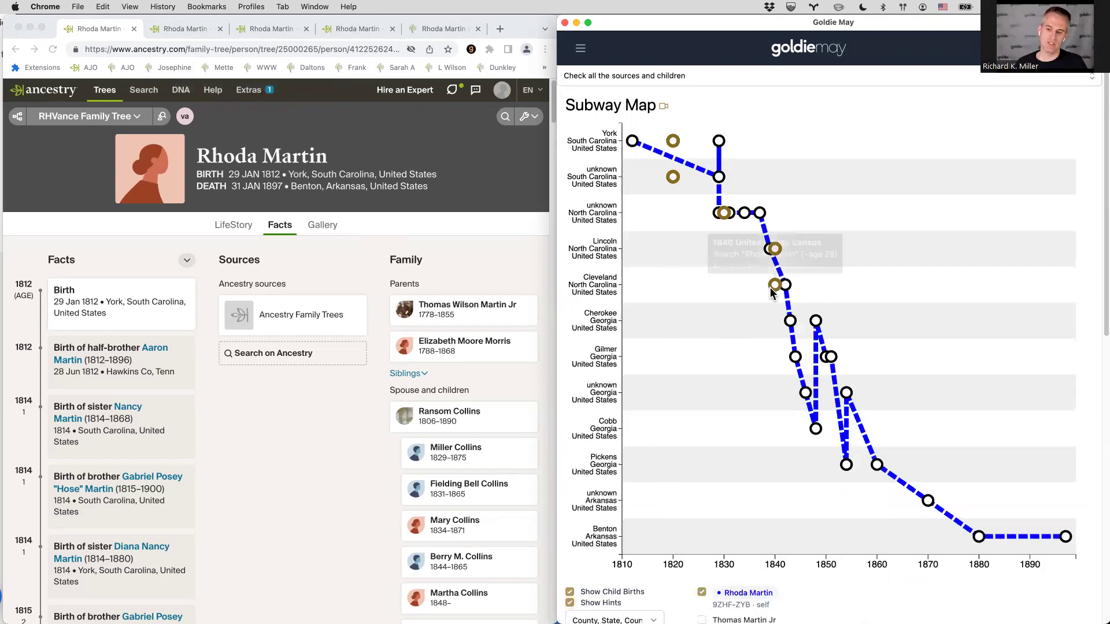
{"action": "mouse_move", "coordinate": [776, 253]}
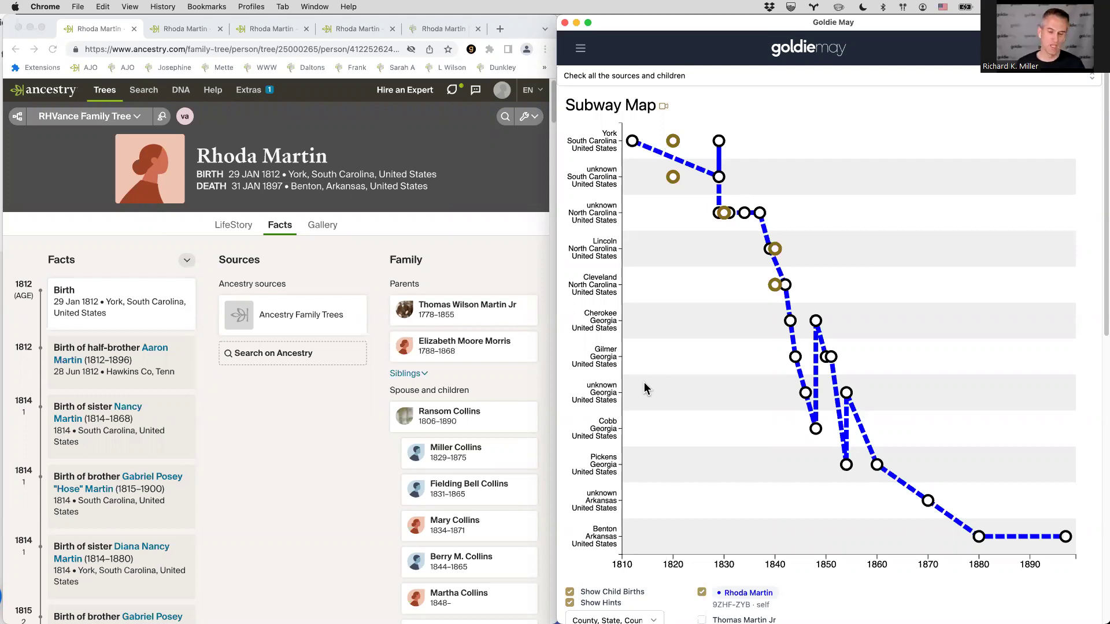
- Load goldiemay.com in a new tab and follow Install Goldie May for Free to the Web Store
{"action": "key", "text": "super+Tab"}
{"action": "key", "text": "super+t"}
{"action": "type", "text": "goldiemay.com"}
{"action": "key", "text": "Return"}
{"action": "left_click_drag", "start_coordinate": [558, 23], "coordinate": [1109, 35]}
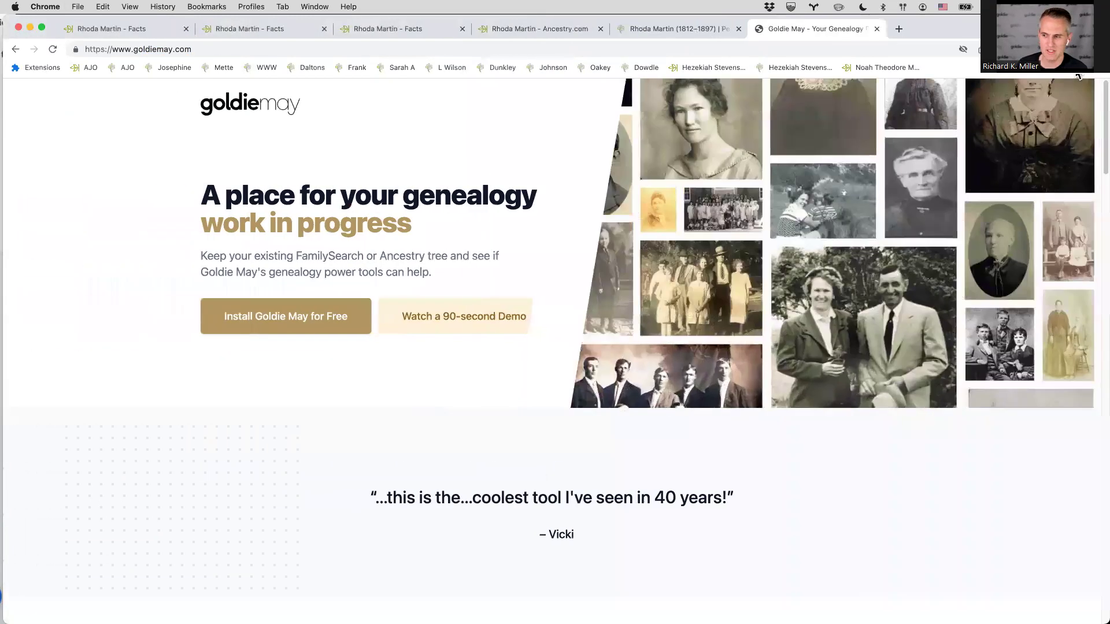
{"action": "left_click", "coordinate": [290, 323]}
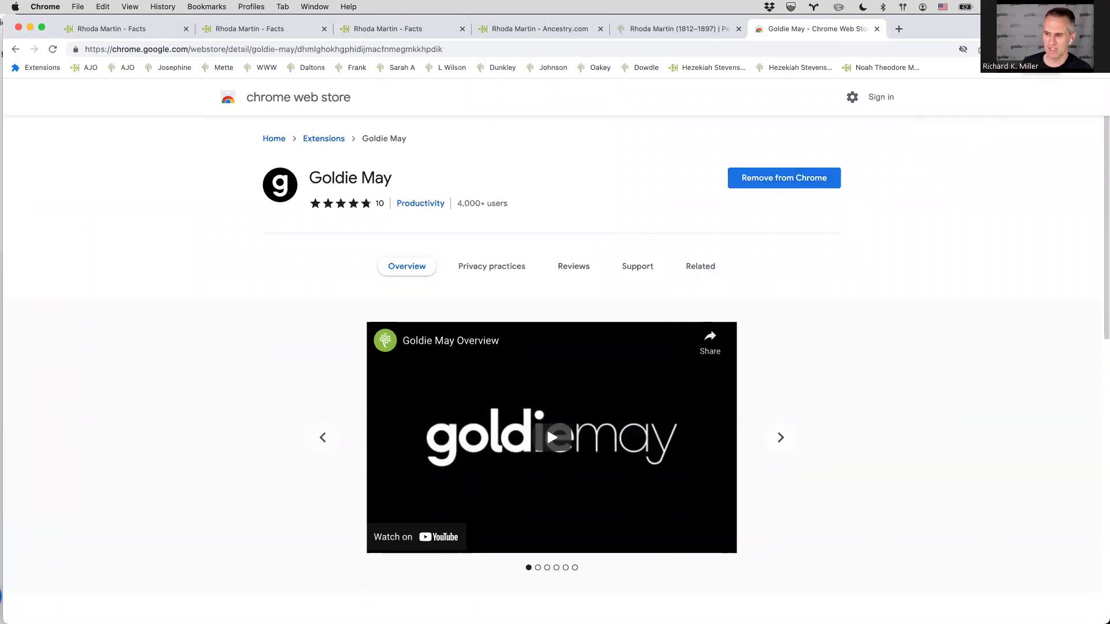
- Launch Goldie May in its own window from the browser's Extensions list
{"action": "left_click", "coordinate": [1022, 49]}
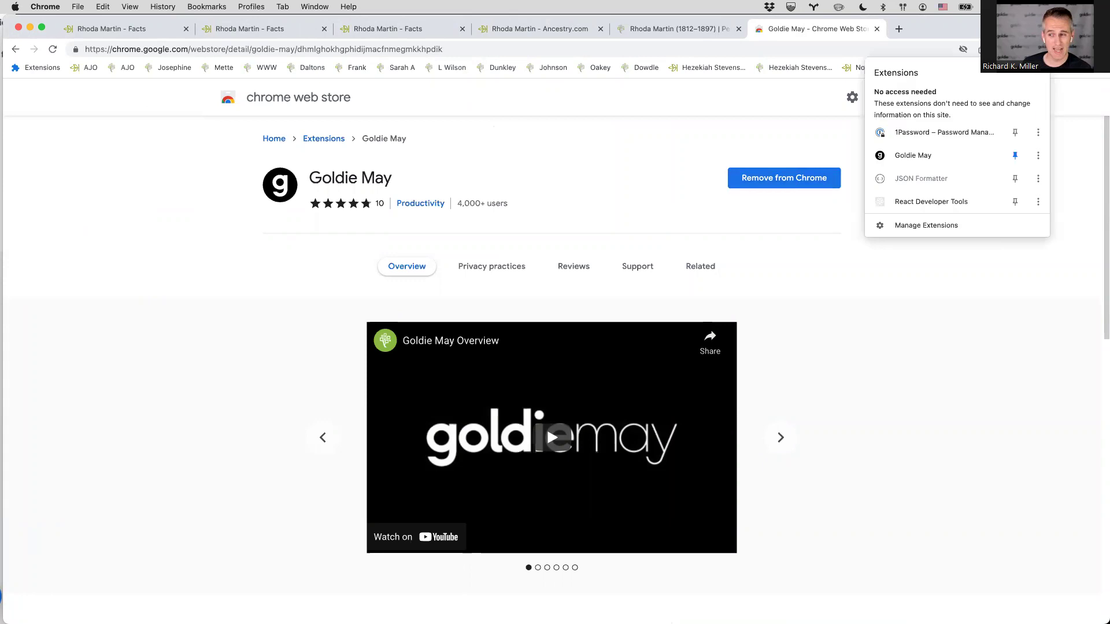
{"action": "left_click", "coordinate": [1022, 50]}
{"action": "left_click", "coordinate": [1022, 49]}
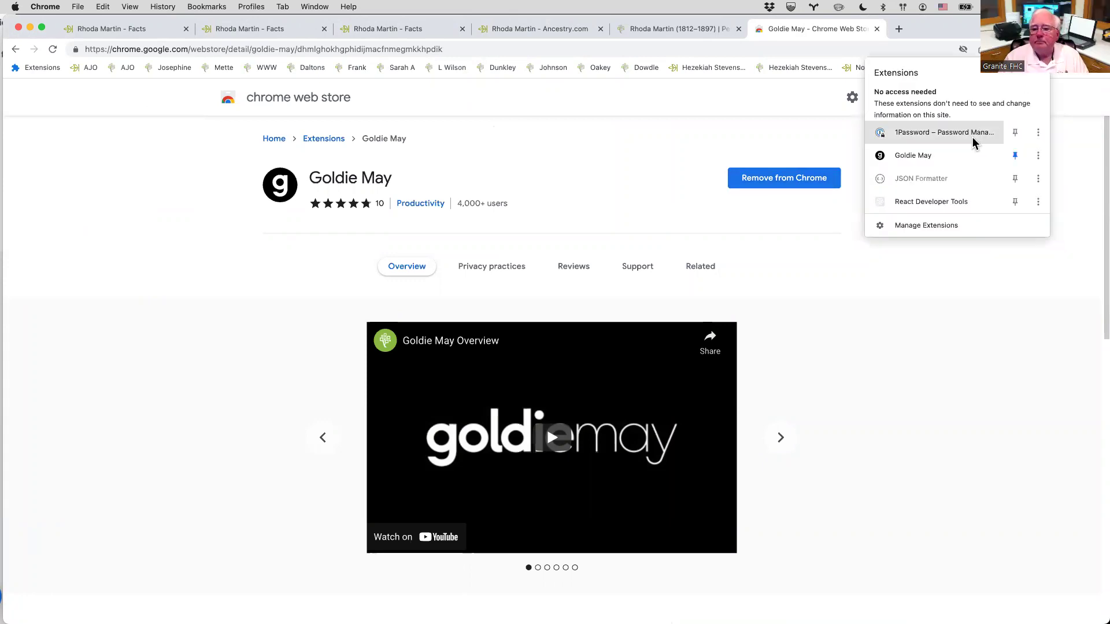
{"action": "left_click", "coordinate": [922, 156]}
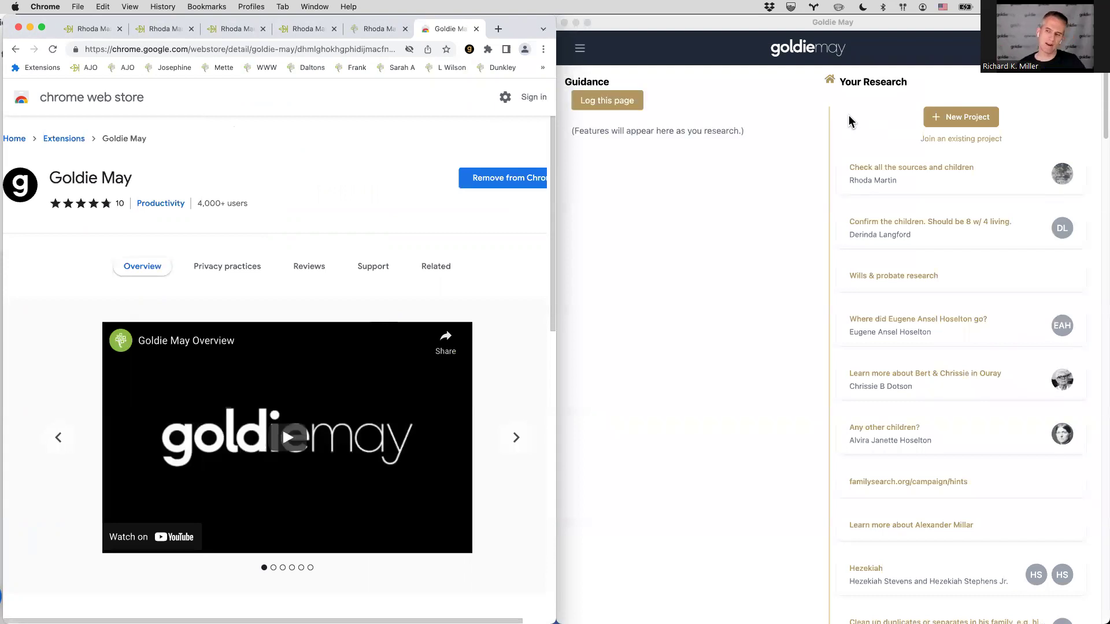
- Sign out of Goldie May and sign back in with FamilySearch
{"action": "left_click", "coordinate": [1072, 48]}
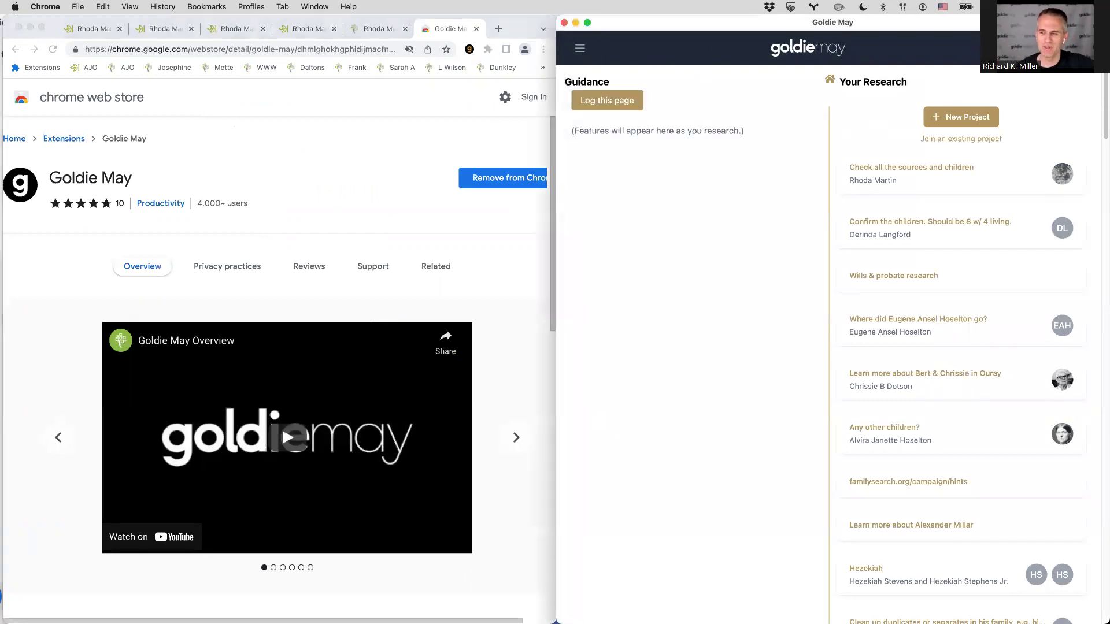
{"action": "left_click", "coordinate": [1047, 97]}
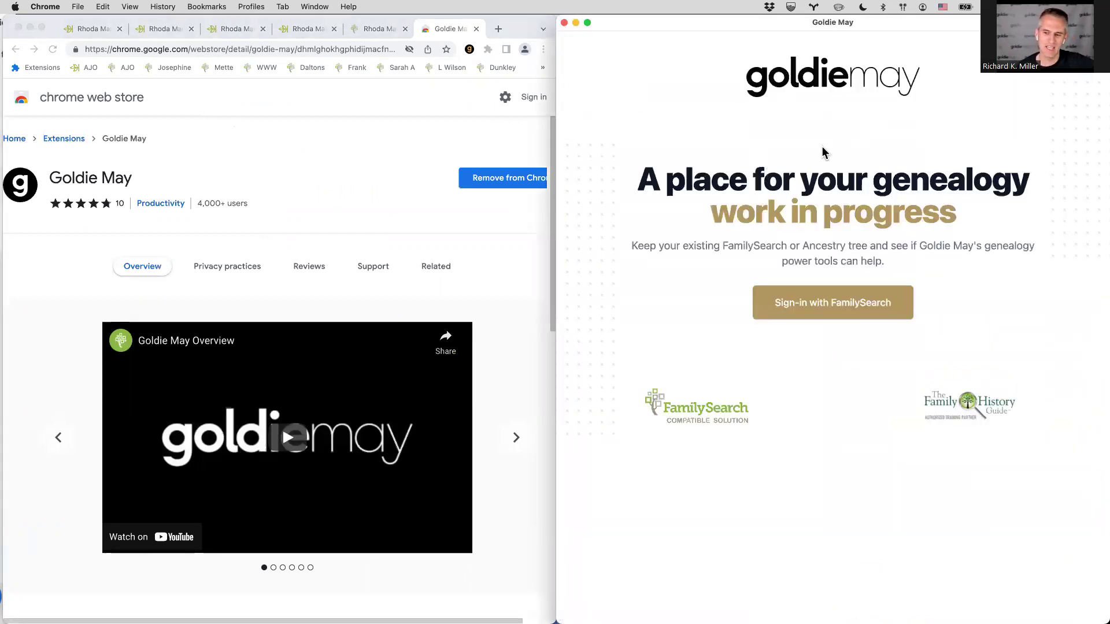
{"action": "left_click", "coordinate": [829, 318]}
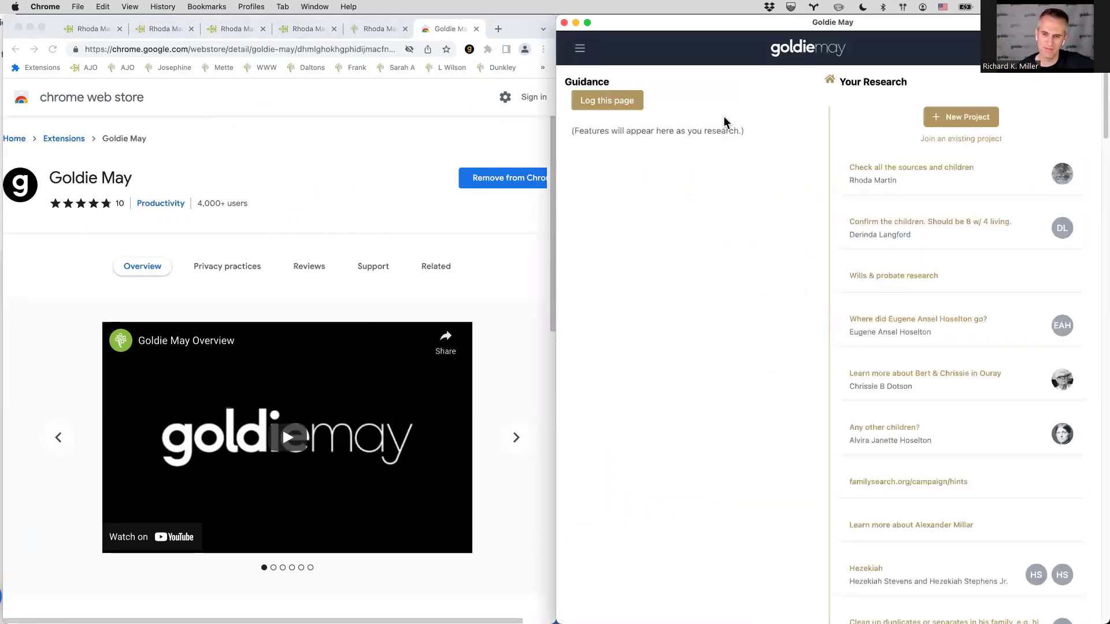
{"action": "left_click", "coordinate": [582, 51]}
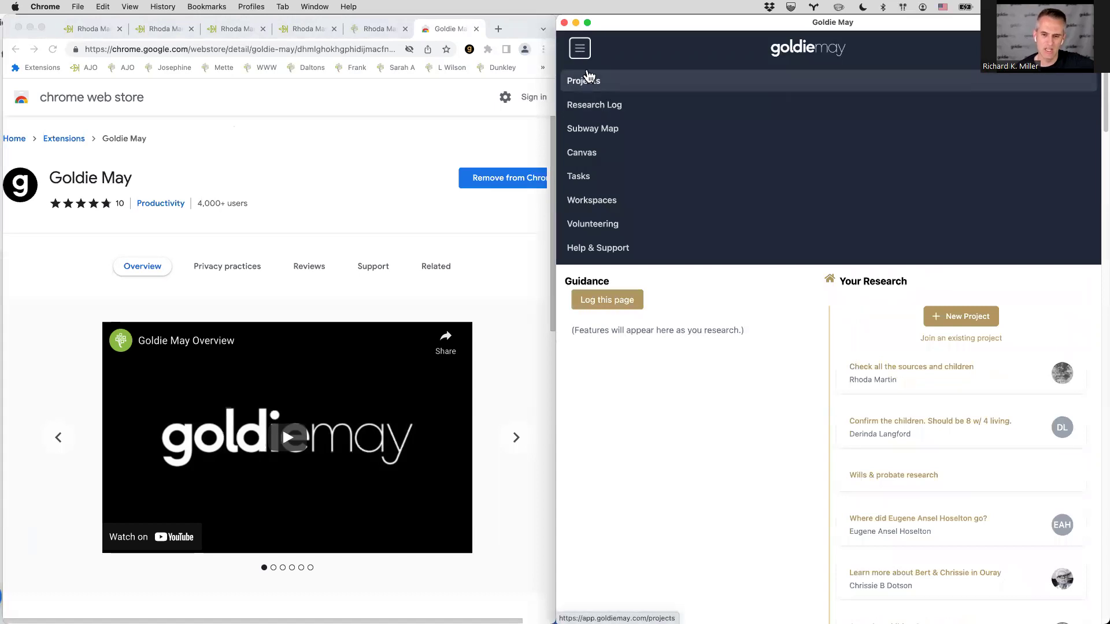
- Create a new project titled 'Finding children for xyz'
{"action": "left_click", "coordinate": [580, 48]}
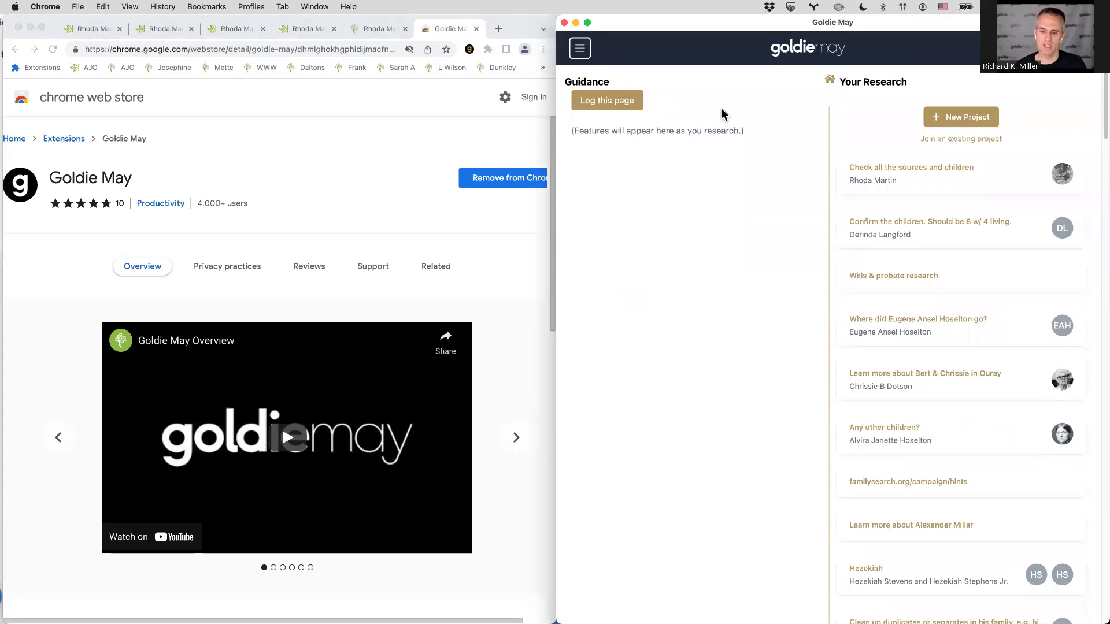
{"action": "left_click", "coordinate": [951, 116]}
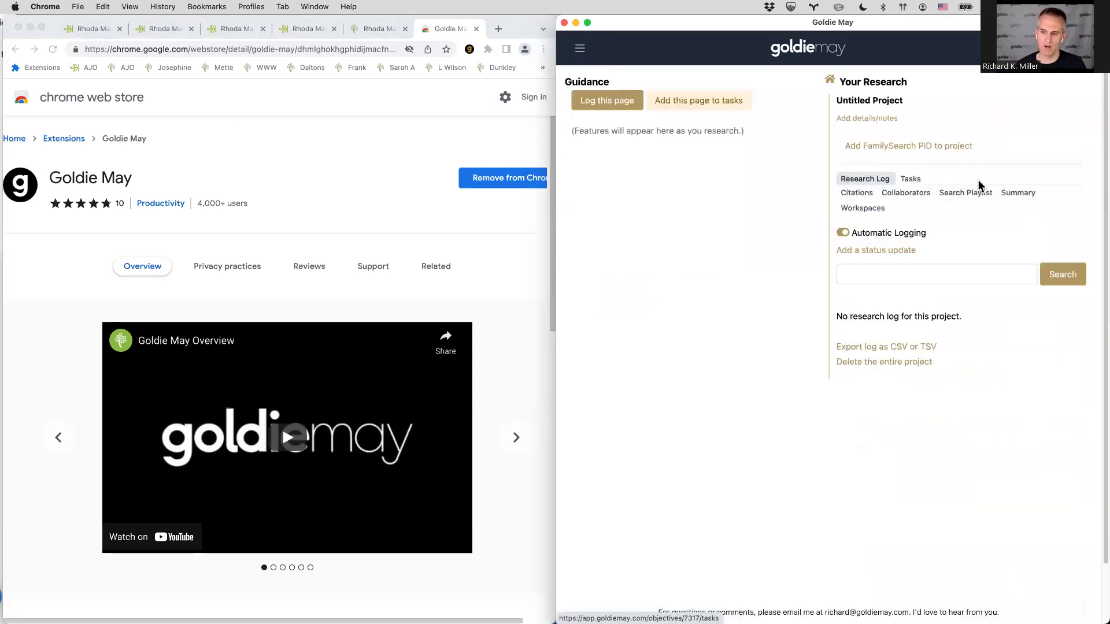
{"action": "left_click", "coordinate": [867, 100]}
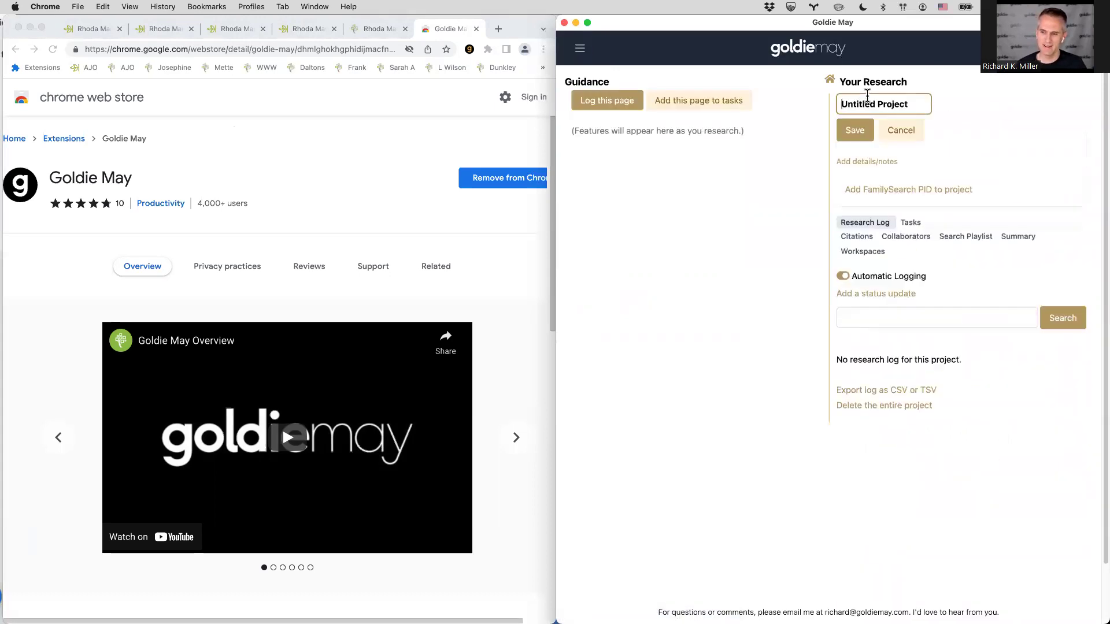
{"action": "key", "text": "super+a"}
{"action": "type", "text": "Finding childre"}
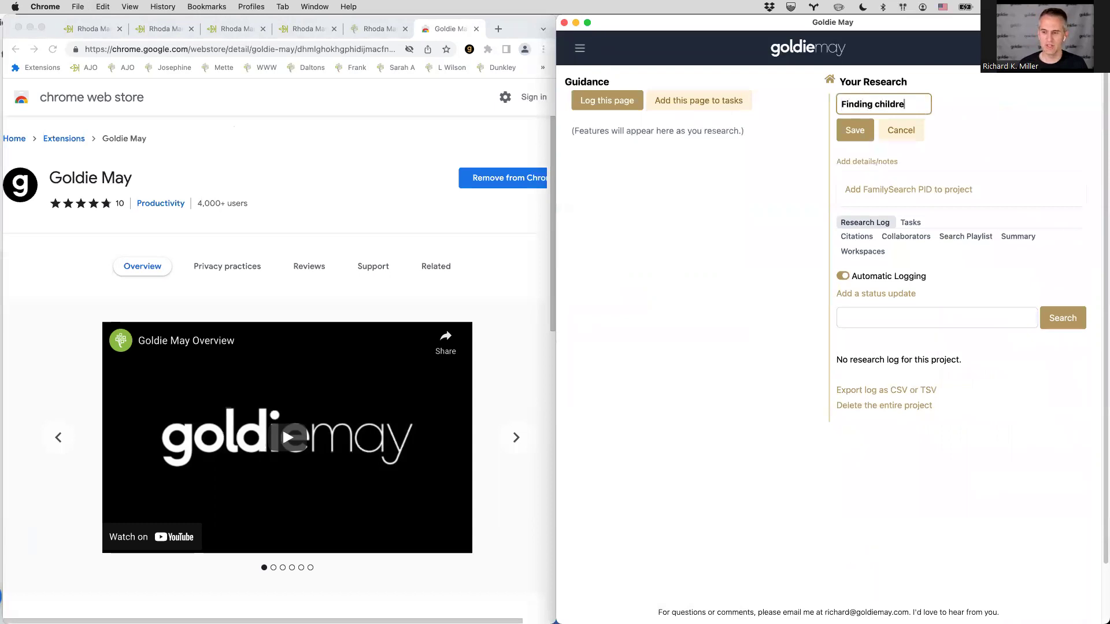
{"action": "type", "text": "n for xyz"}
{"action": "key", "text": "Return"}
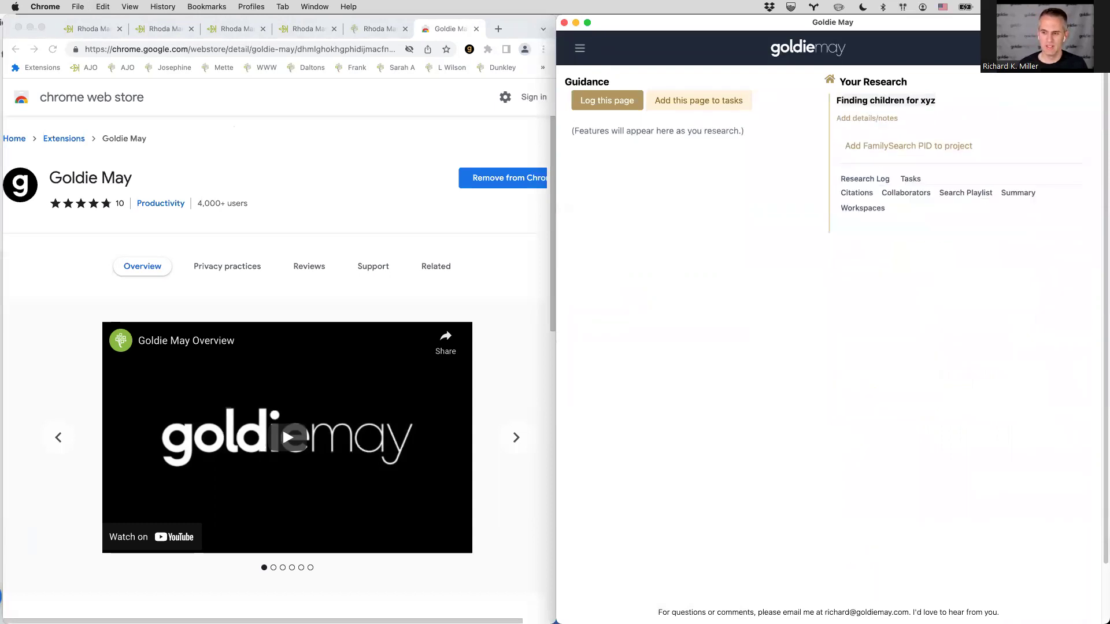
- Log the Chrome Web Store page as the project's first research-log entry
{"action": "left_click", "coordinate": [905, 144]}
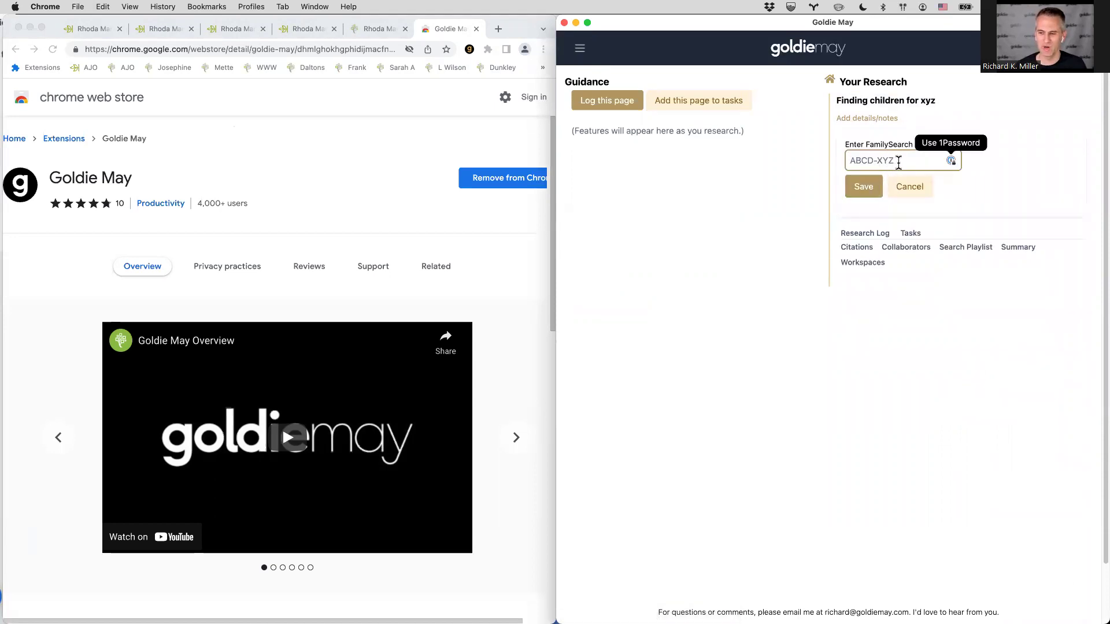
{"action": "left_click", "coordinate": [906, 186]}
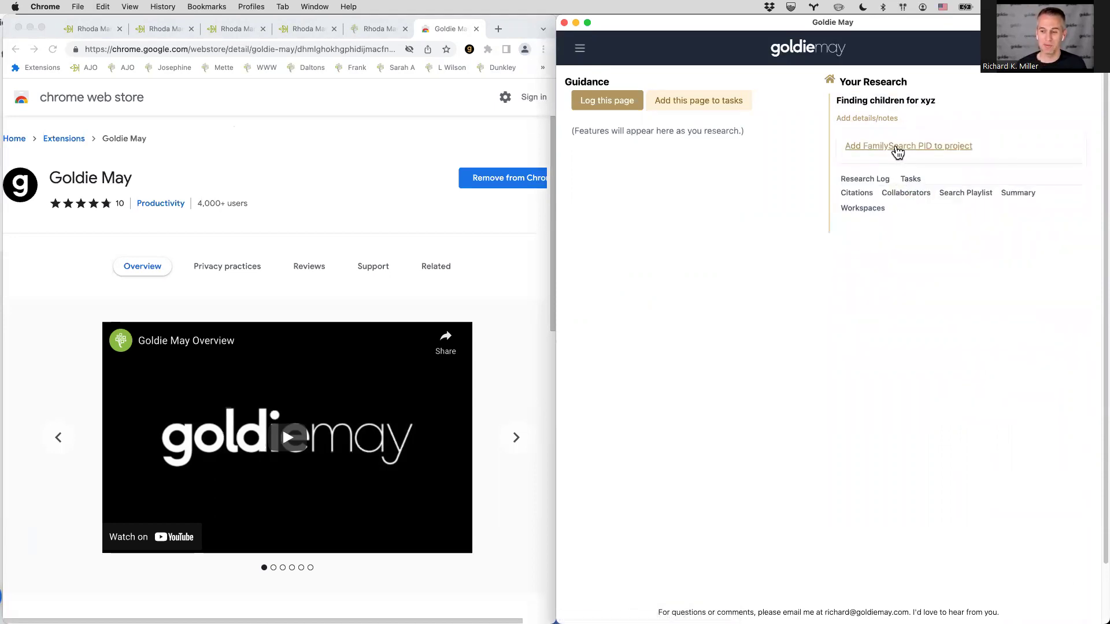
{"action": "left_click", "coordinate": [878, 184]}
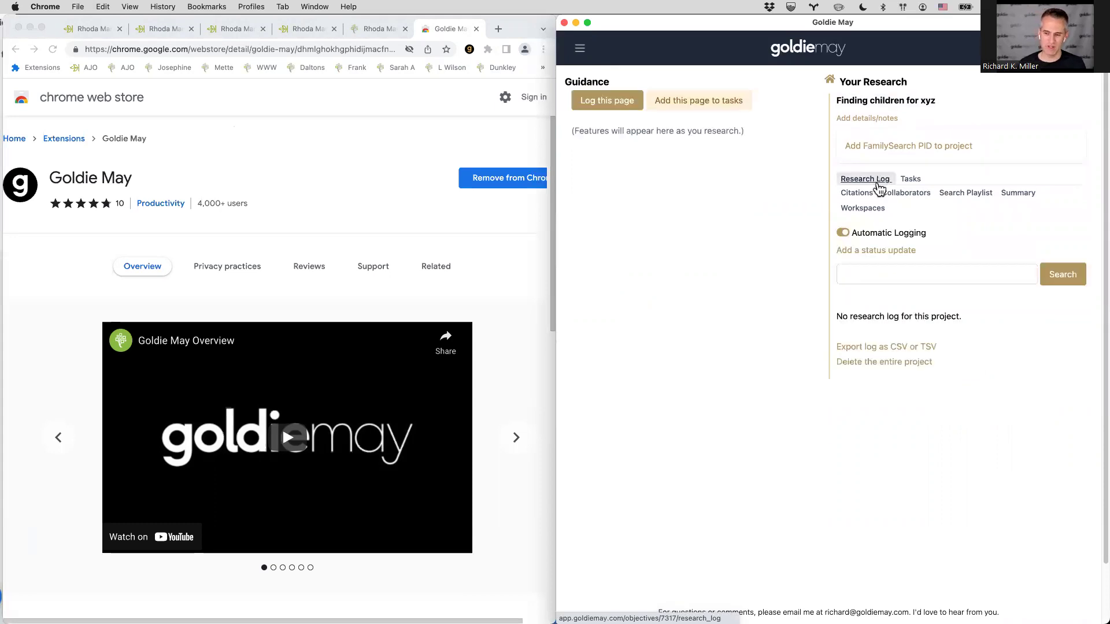
{"action": "left_click", "coordinate": [614, 107]}
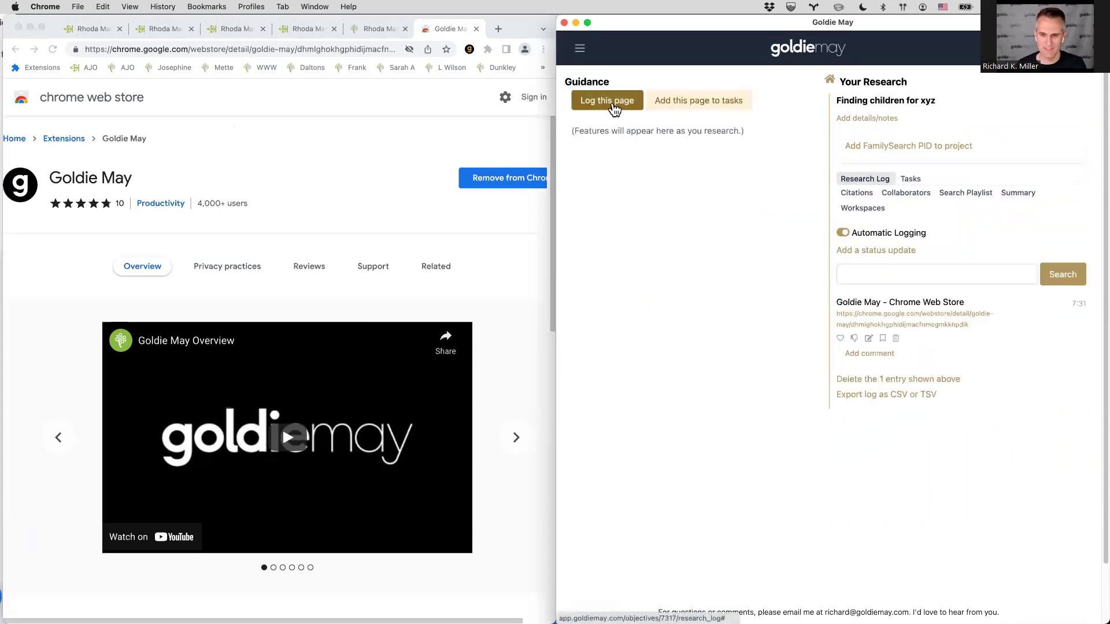
- Log the ancestor's FamilySearch person page to the research log and favourite that entry
{"action": "left_click", "coordinate": [388, 29]}
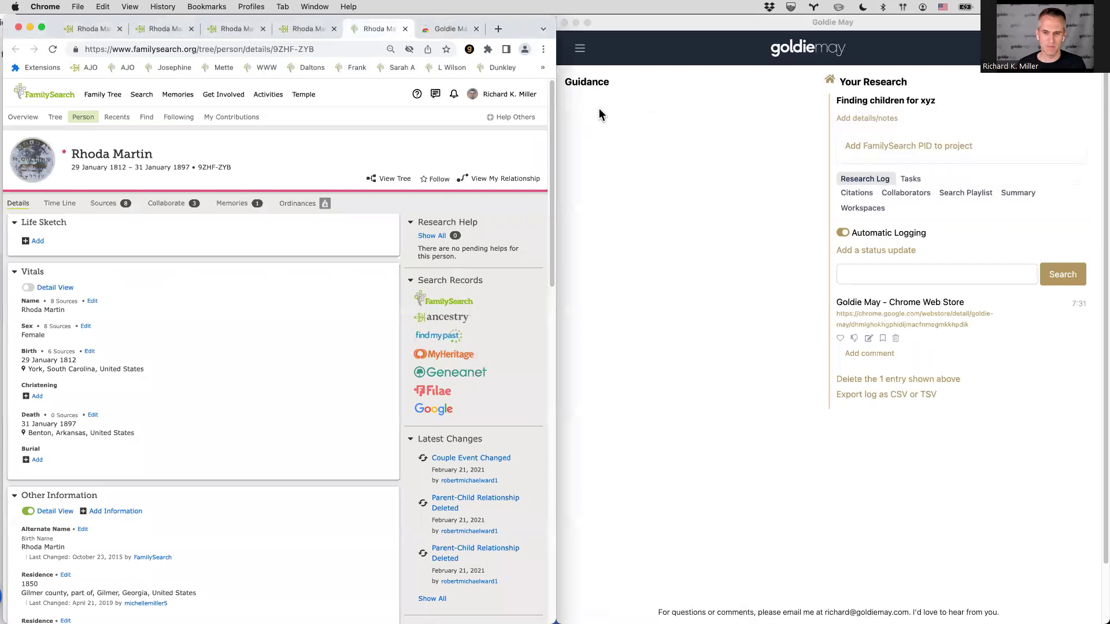
{"action": "left_click", "coordinate": [606, 107]}
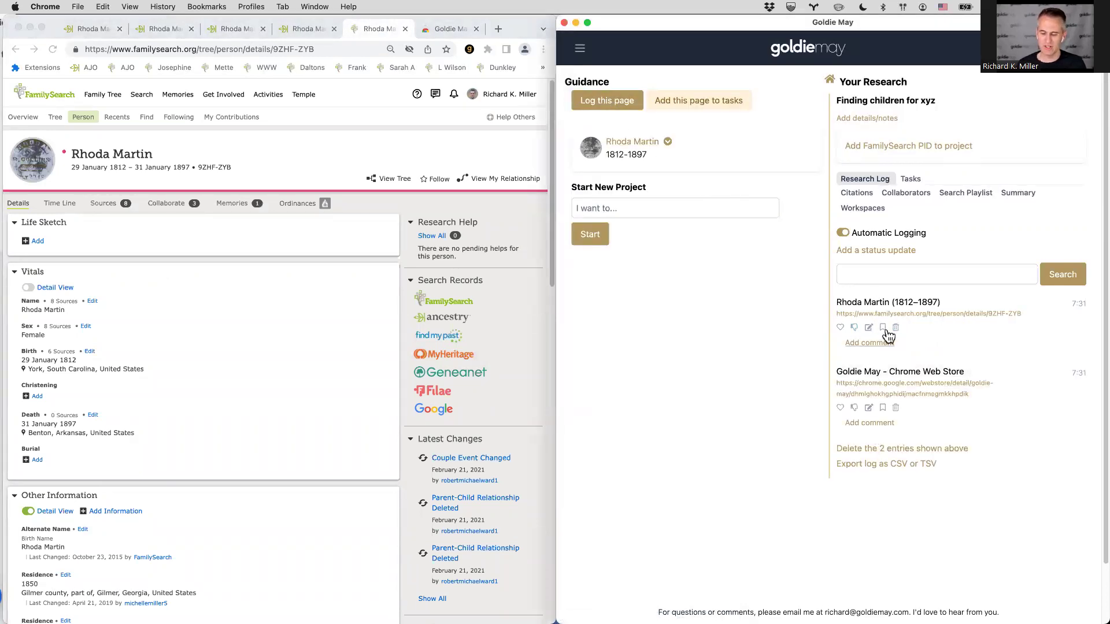
{"action": "left_click", "coordinate": [840, 329]}
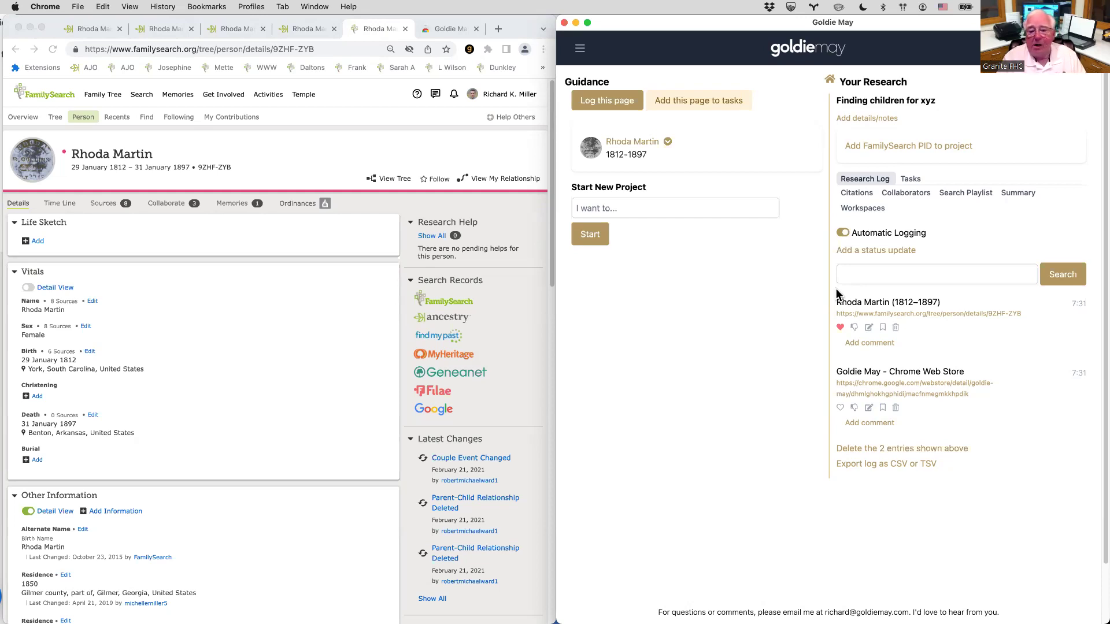
- Go back from the Web Store tab to the goldiemay.com home page, logging it as a third entry
{"action": "left_click", "coordinate": [435, 31]}
{"action": "key", "text": "super+bracketleft"}
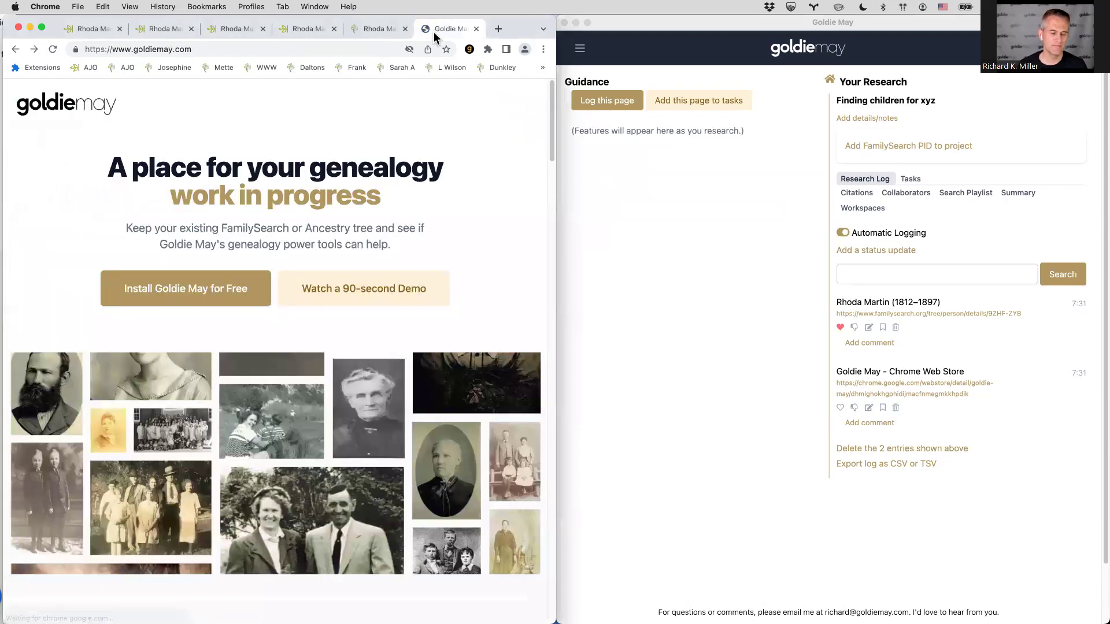
{"action": "scroll", "coordinate": [342, 234], "scroll_direction": "down", "scroll_amount": 15}
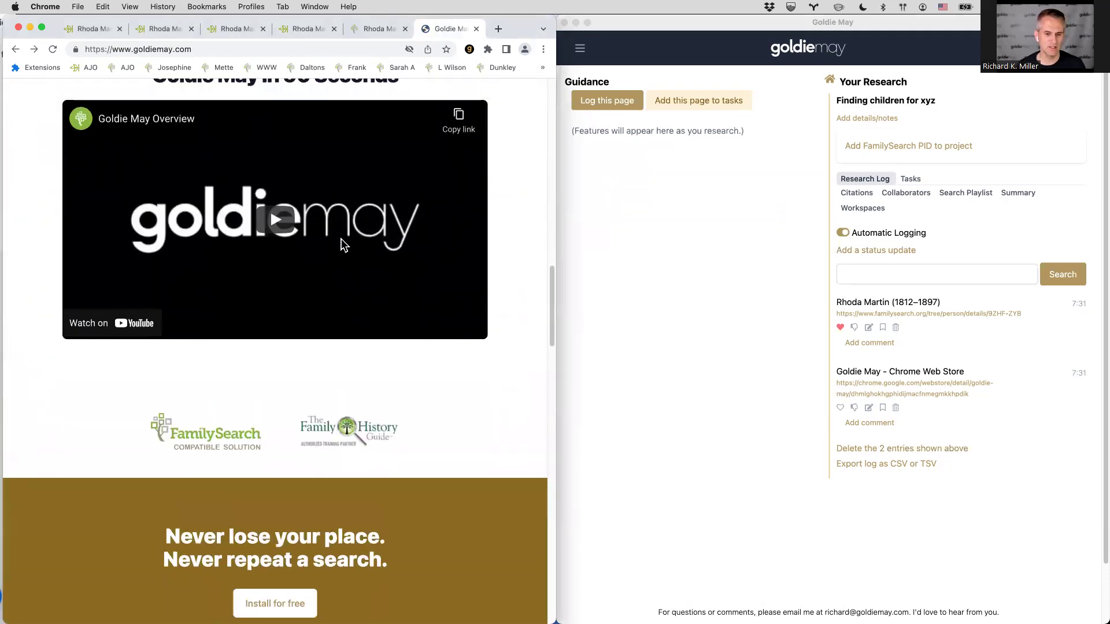
{"action": "scroll", "coordinate": [342, 240], "scroll_direction": "up", "scroll_amount": 1}
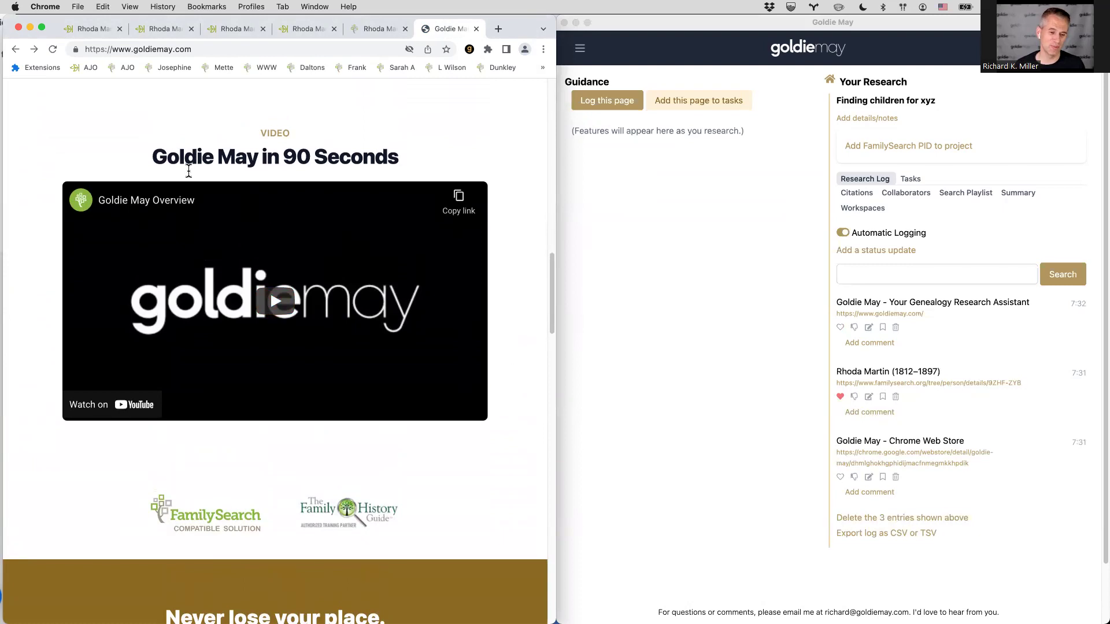